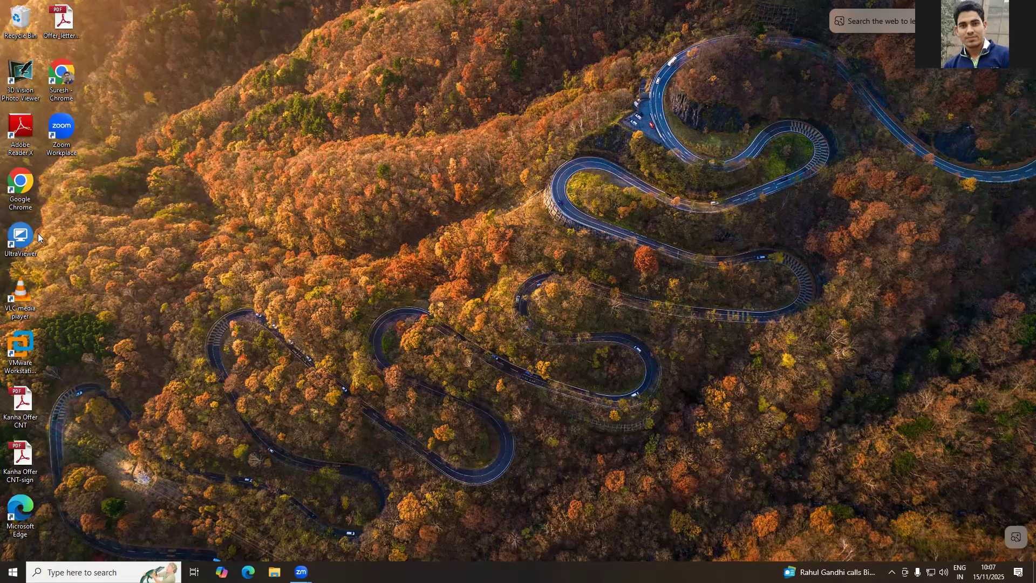
# Open the Windows Run dialog with Win+R.
pyautogui.press('super+r')
# Launch Notepad and list EVE-NG community edition, VMware Workstation and WinSCP on separate lines.
pyautogui.write('notepad')
pyautogui.press('Return')
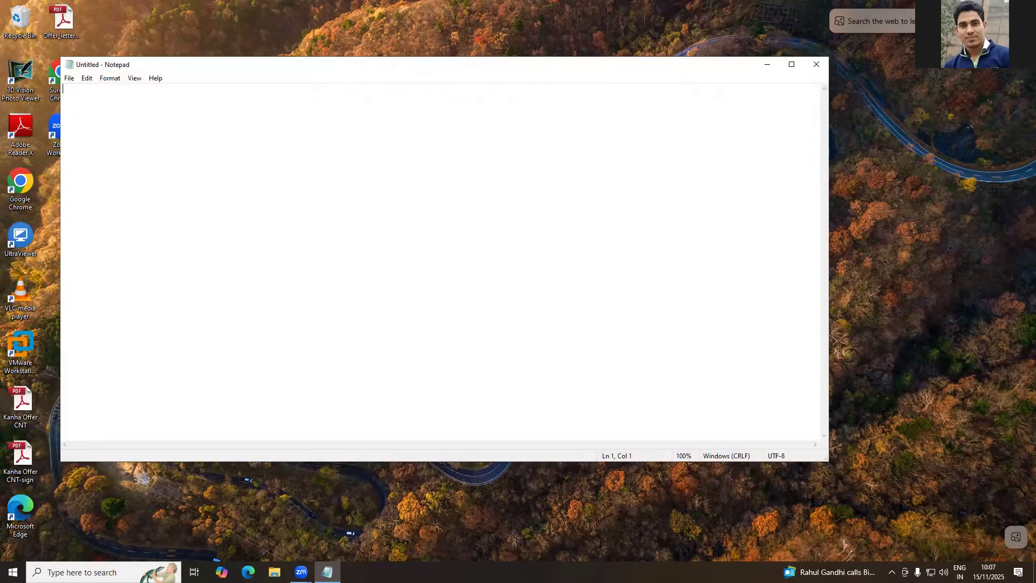
pyautogui.write('EVEN')
pyautogui.write('NG co')
pyautogui.write('mmunity edition')
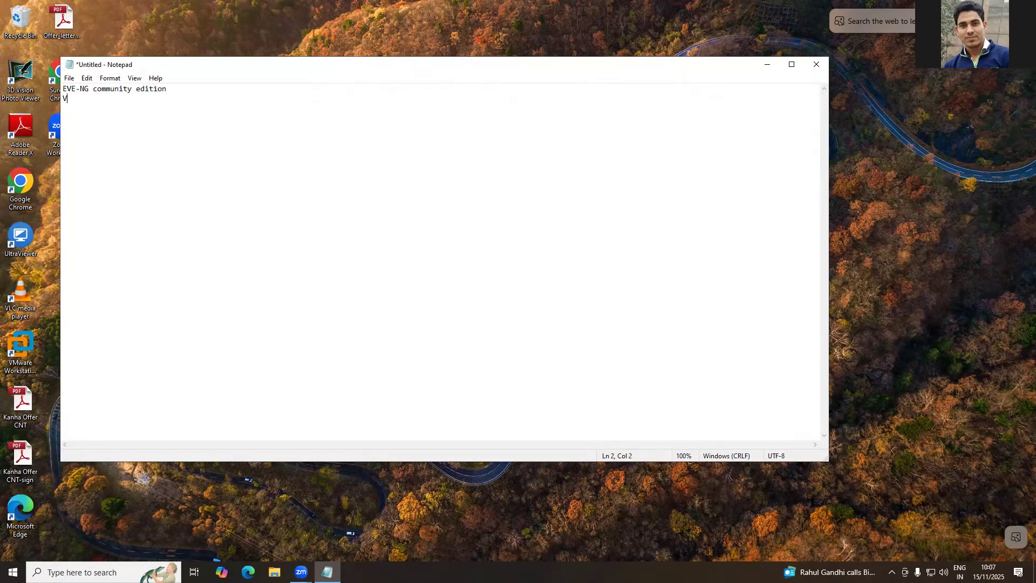
pyautogui.write('worksation ationto')
pyautogui.press('BackSpace')
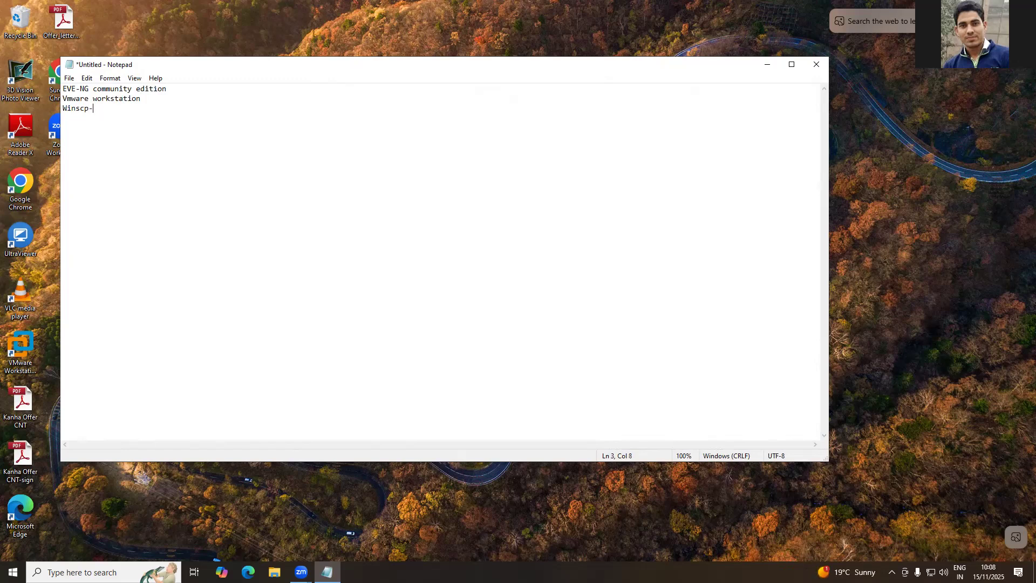
# Search Bing for eveng and open the EVE-NG website.
pyautogui.click(249, 572)
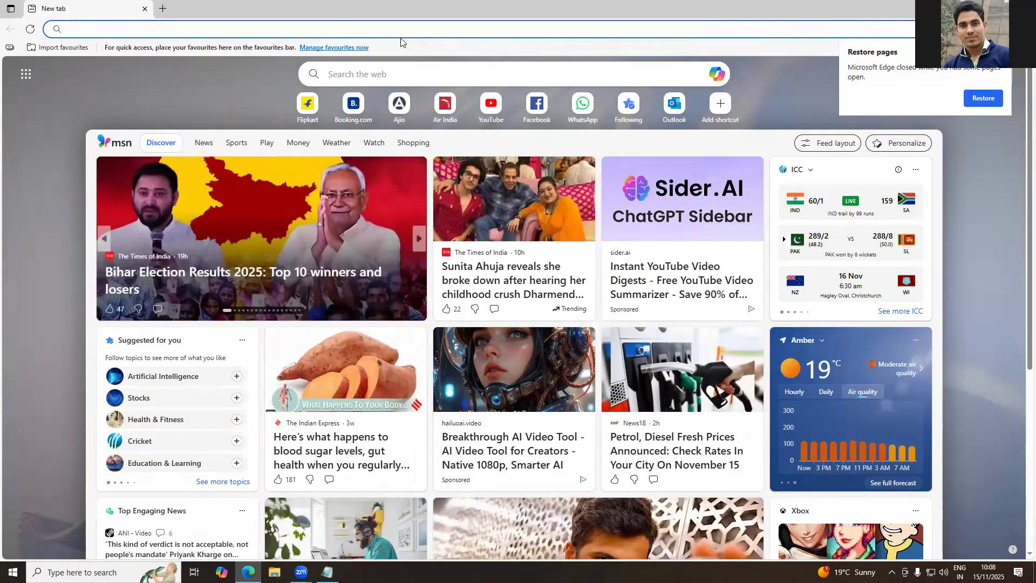
pyautogui.write('eveng')
pyautogui.press('Return')
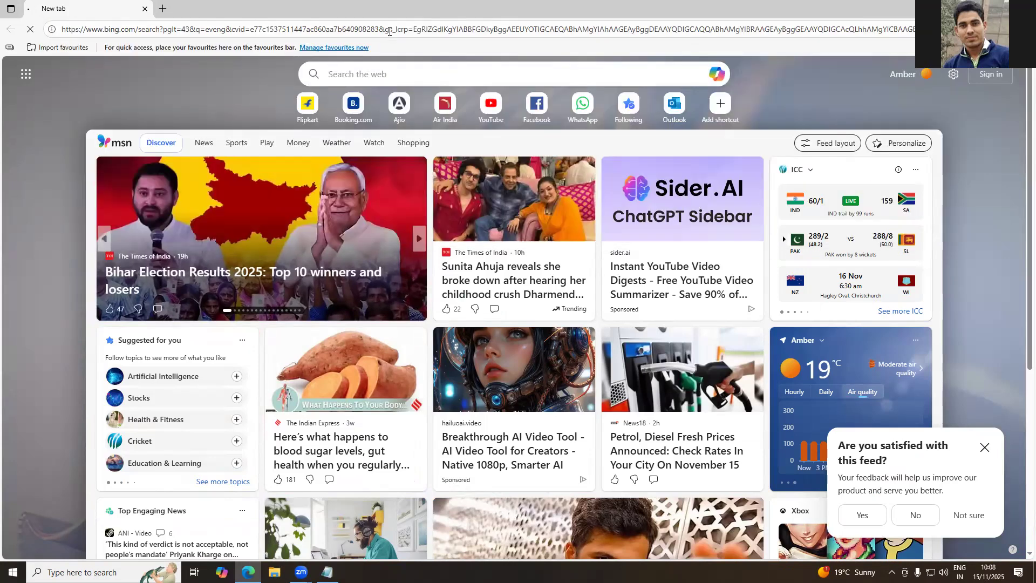
pyautogui.click(118, 207)
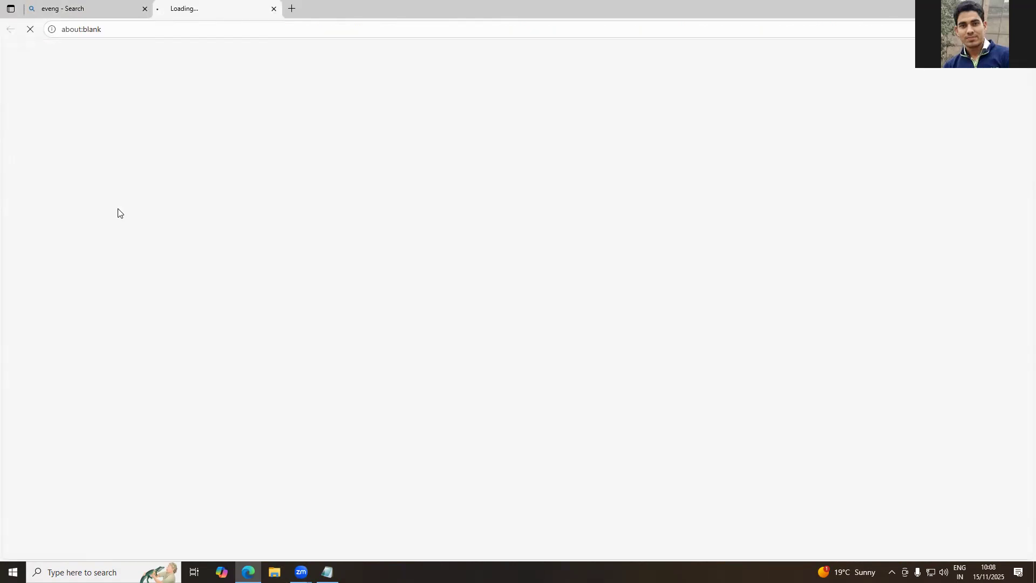
pyautogui.click(145, 9)
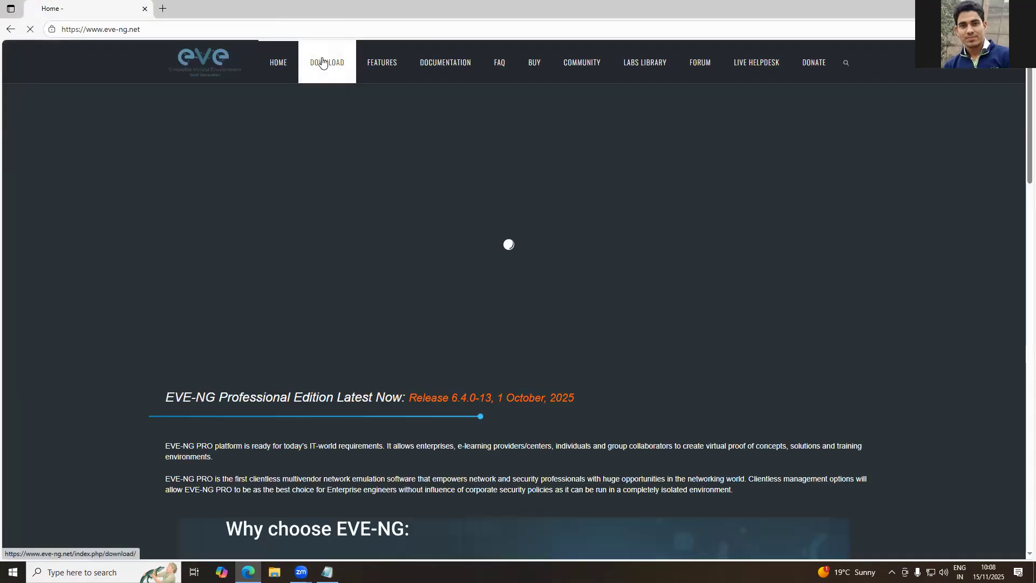
# Start downloading the free EVE Community Edition 6.2.0-4 full ISO from the Download page.
pyautogui.click(327, 62)
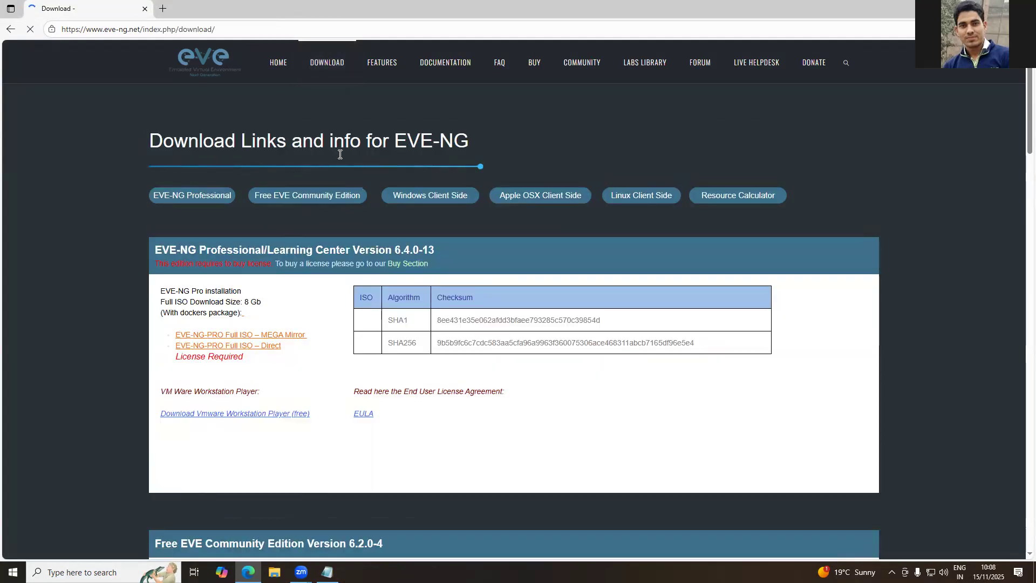
pyautogui.click(298, 201)
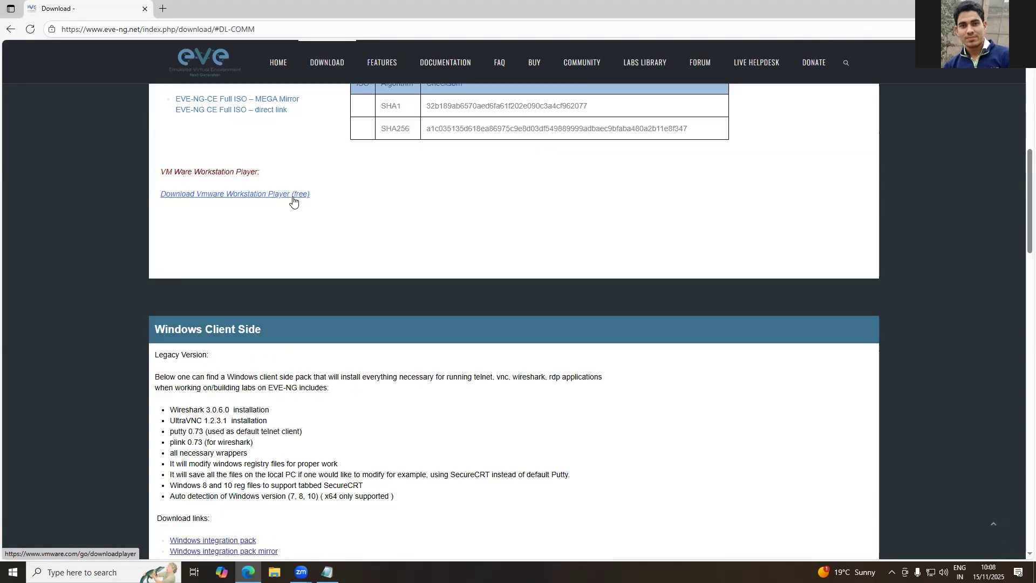
pyautogui.scroll(3, 394, 220)
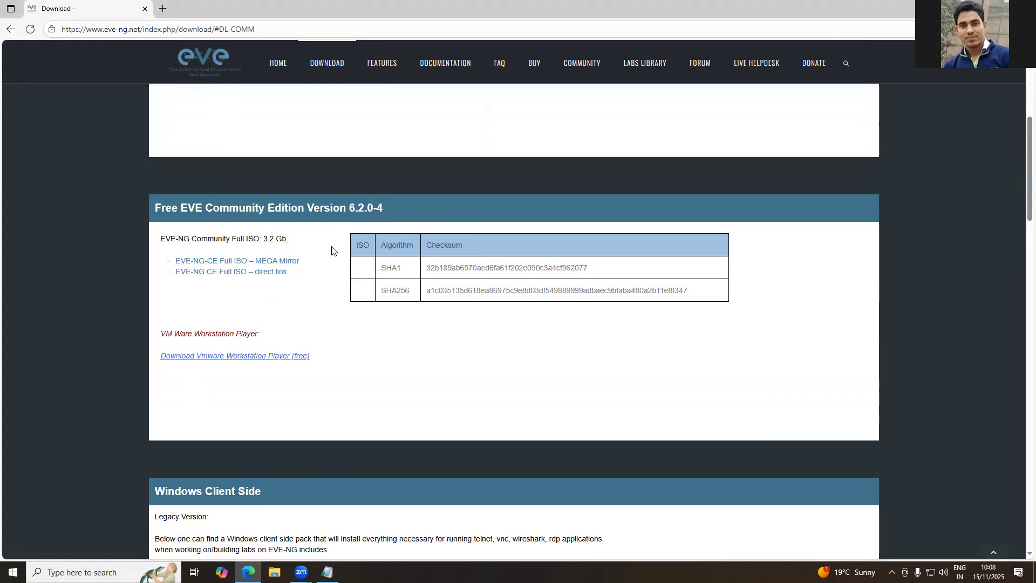
pyautogui.scroll(1, 332, 251)
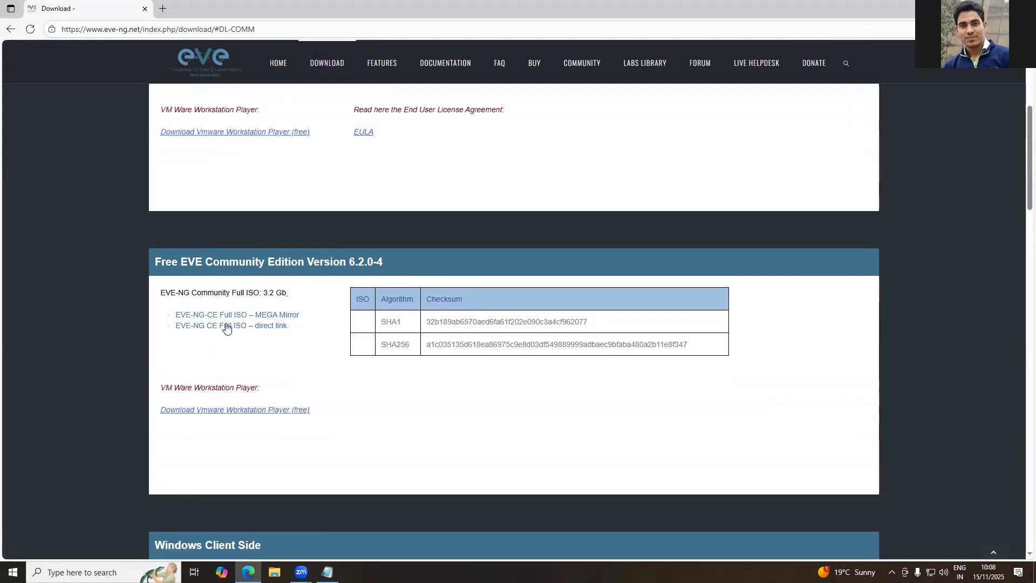
pyautogui.click(226, 326)
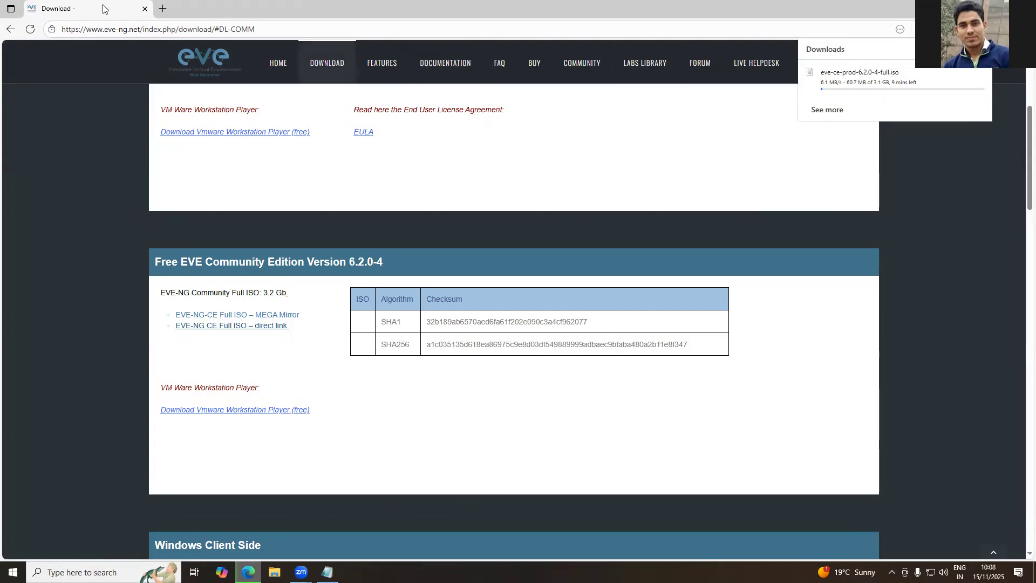
pyautogui.click(161, 9)
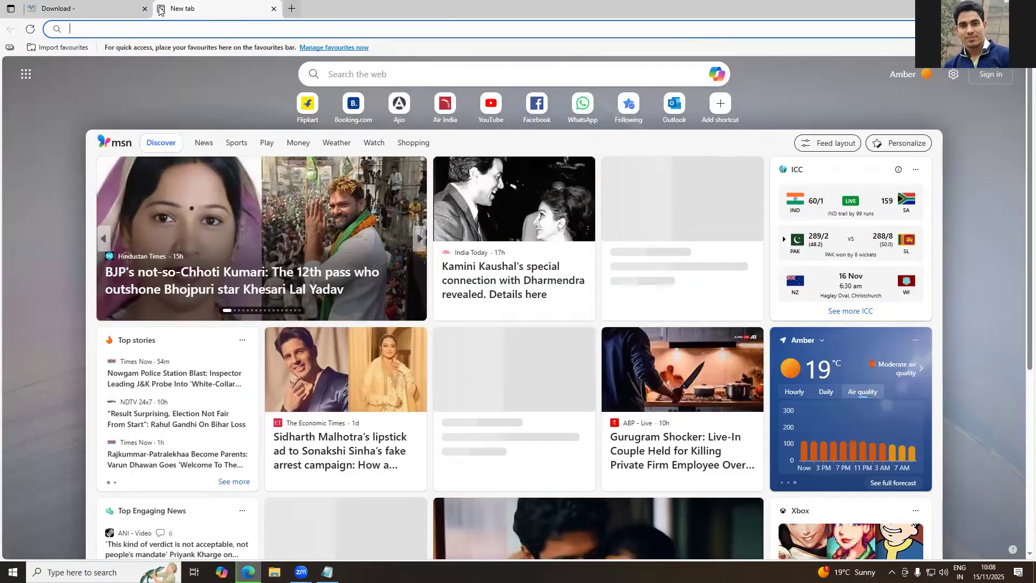
# Search for winscp and open the official WinSCP download page.
pyautogui.write('winscp')
pyautogui.press('Return')
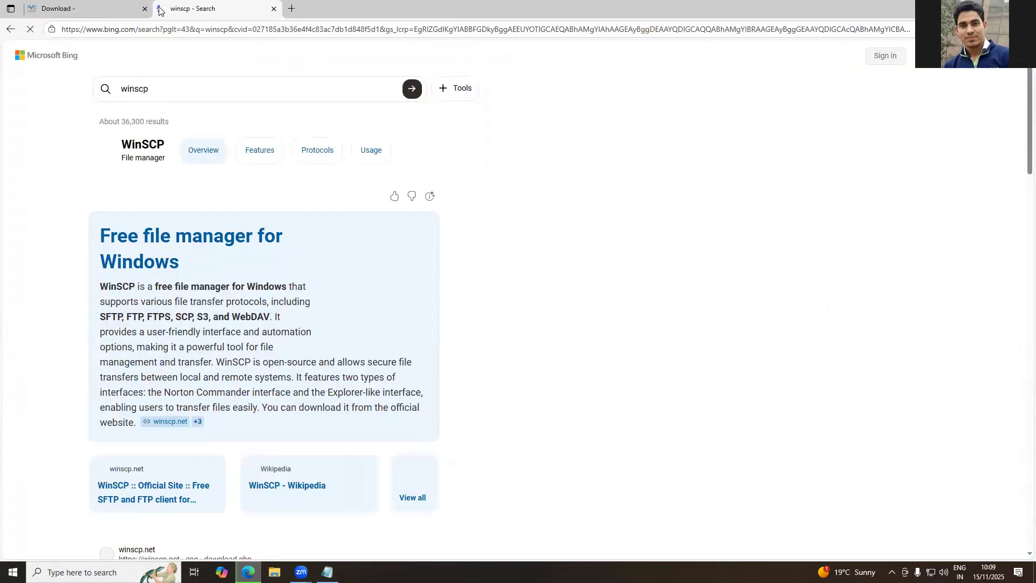
pyautogui.scroll(-2, 212, 332)
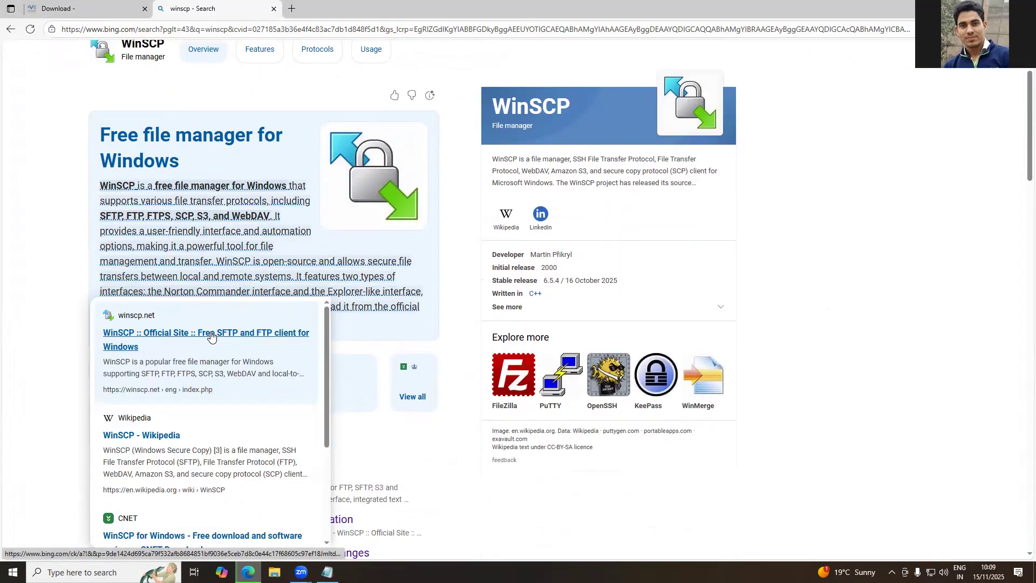
pyautogui.scroll(-2, 211, 336)
pyautogui.scroll(-4, 89, 212)
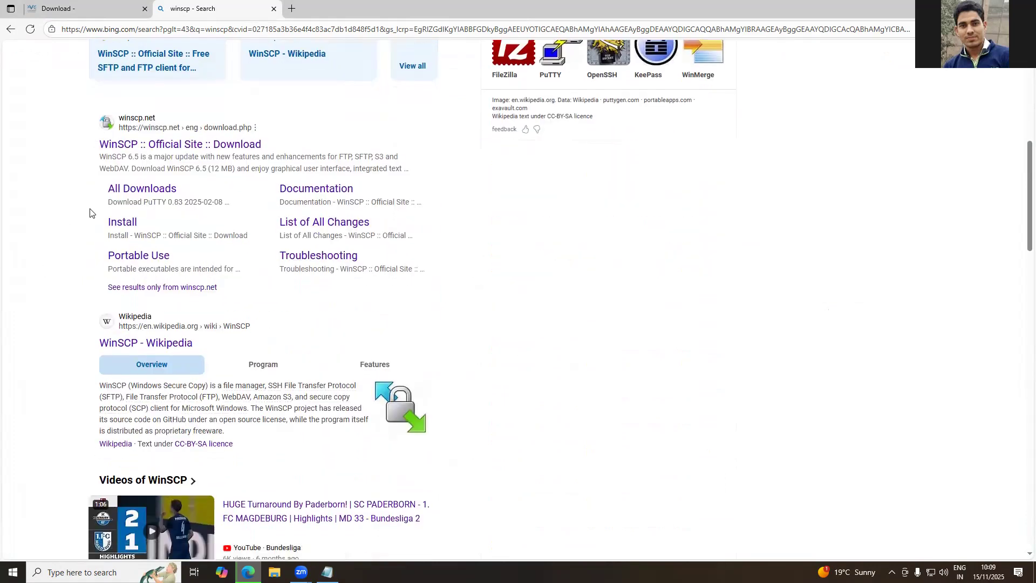
pyautogui.click(139, 147)
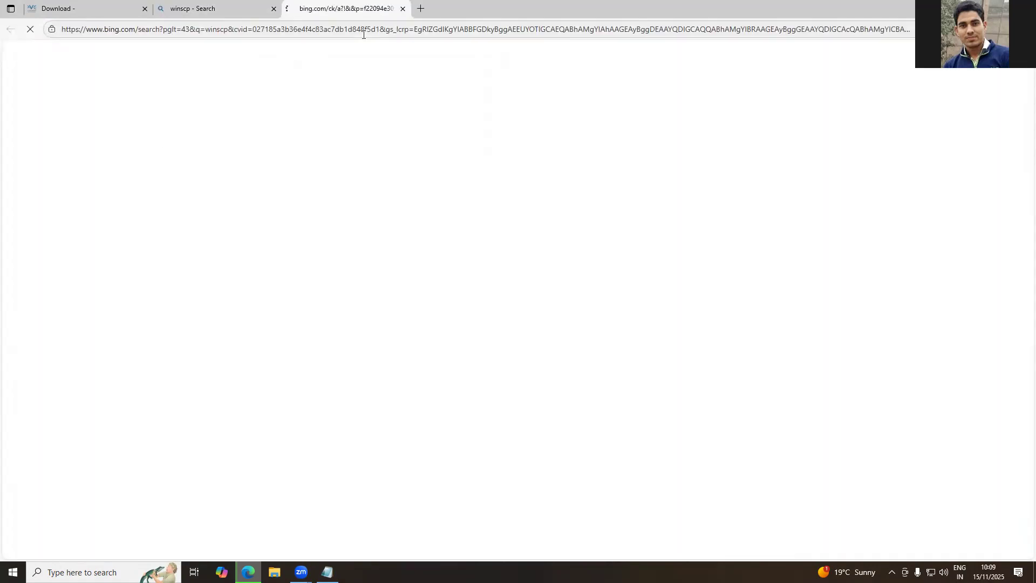
# Download the WinSCP 6.5.4 installer, dismissing the ad, and show it in its folder.
pyautogui.scroll(-3, 422, 304)
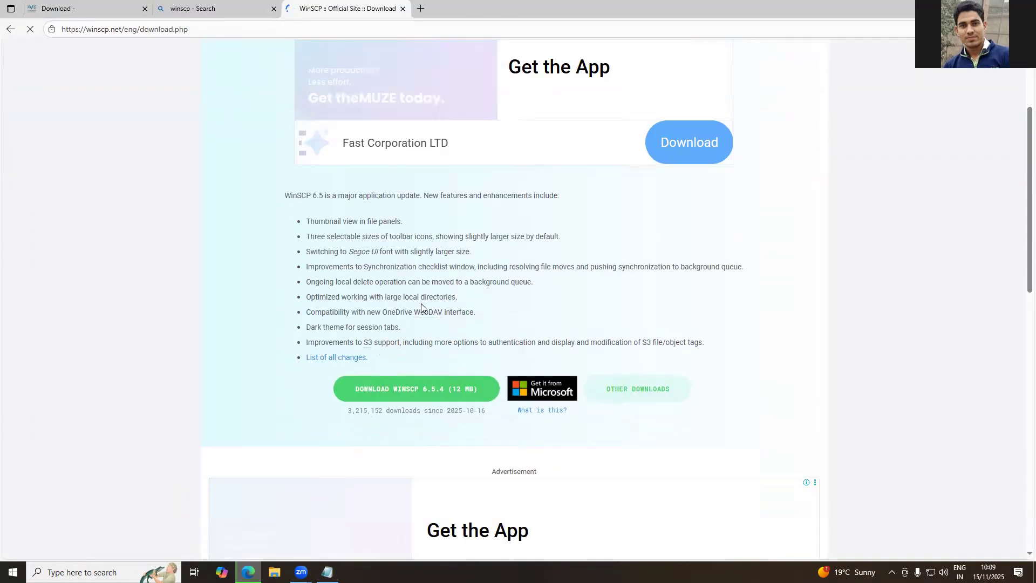
pyautogui.scroll(-1, 421, 303)
pyautogui.click(405, 334)
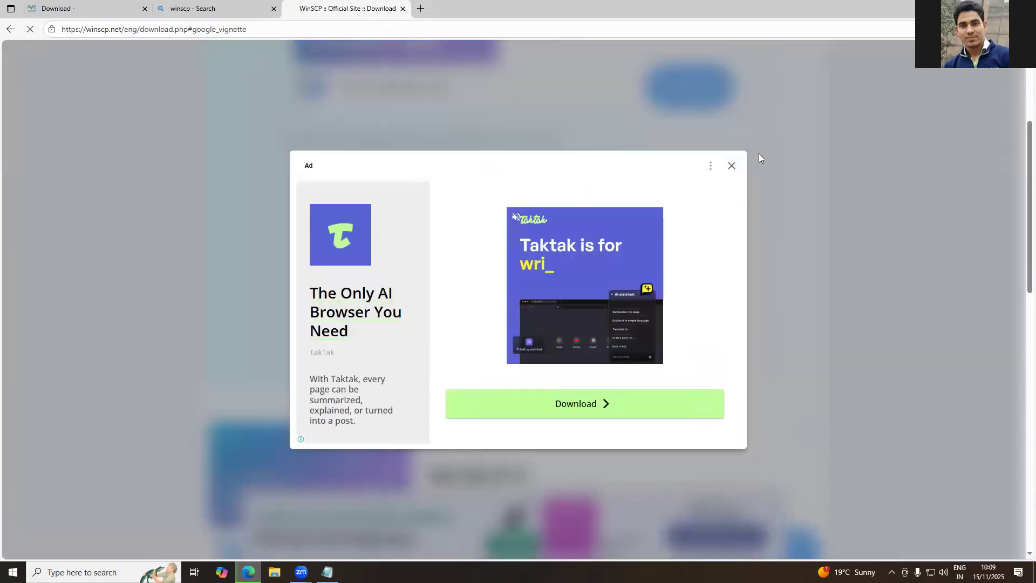
pyautogui.click(733, 167)
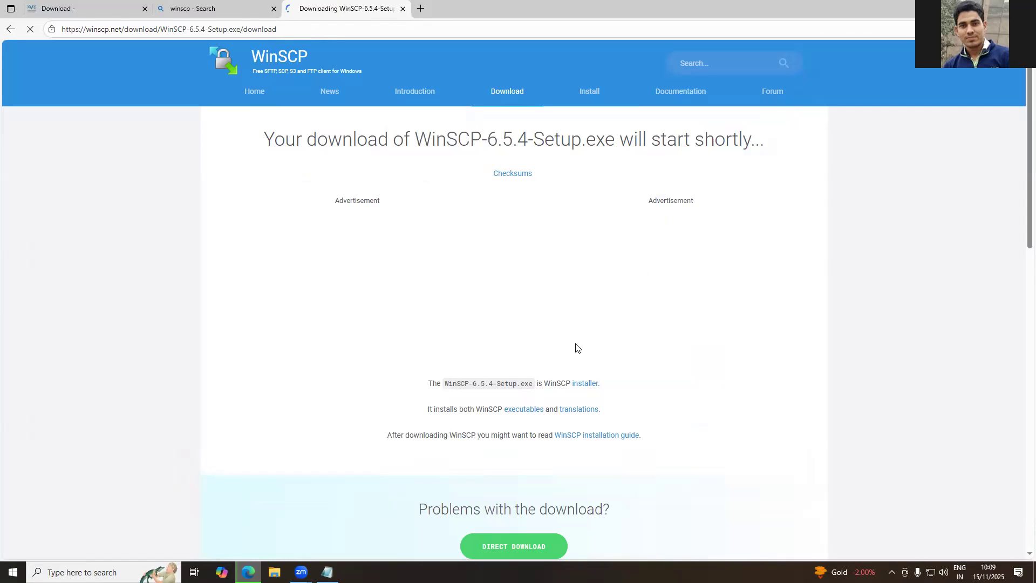
pyautogui.click(547, 546)
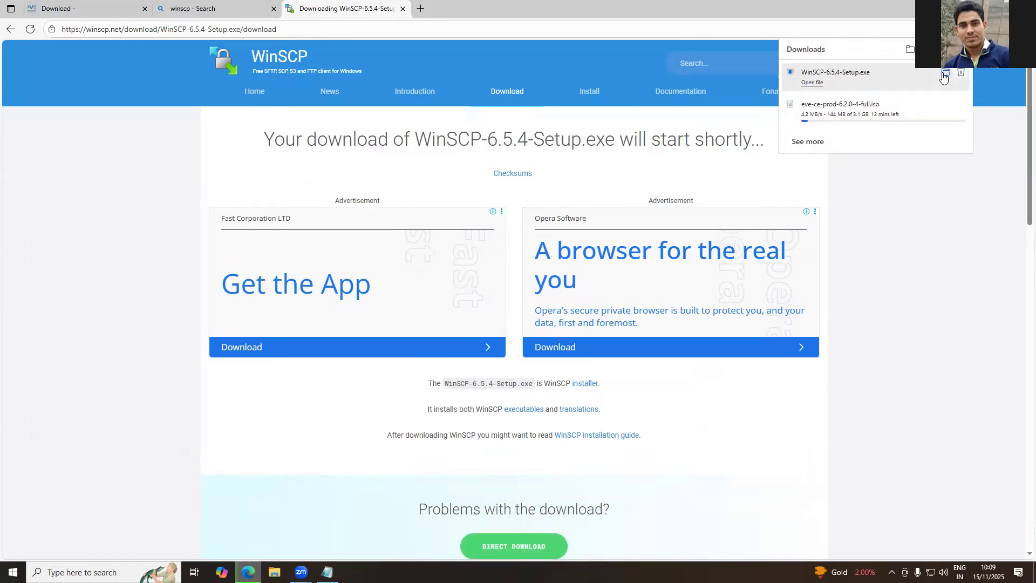
pyautogui.click(944, 76)
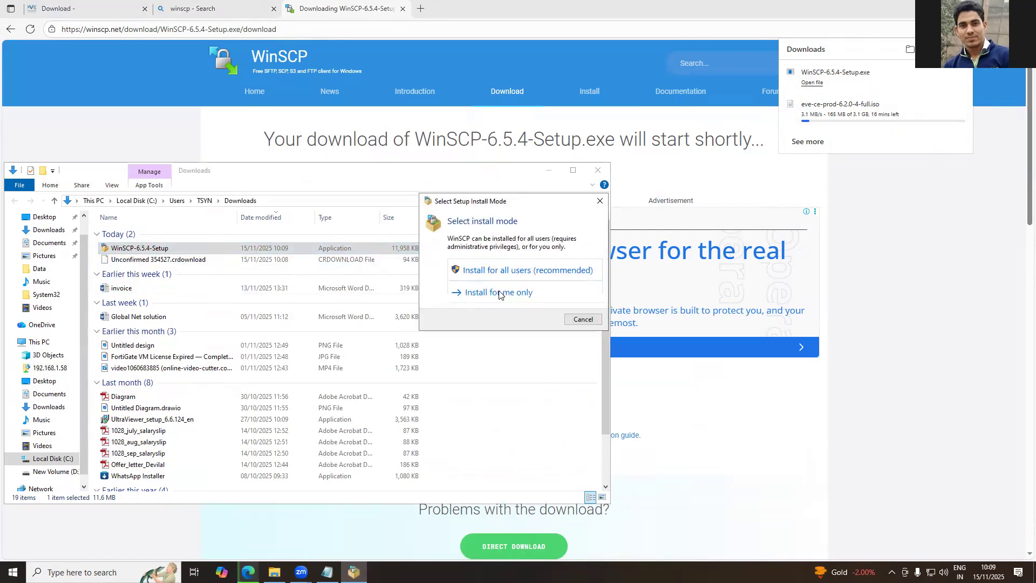
# Install WinSCP 6.5.4 for the current user with typical setup, without launching it or the getting-started page.
pyautogui.click(498, 293)
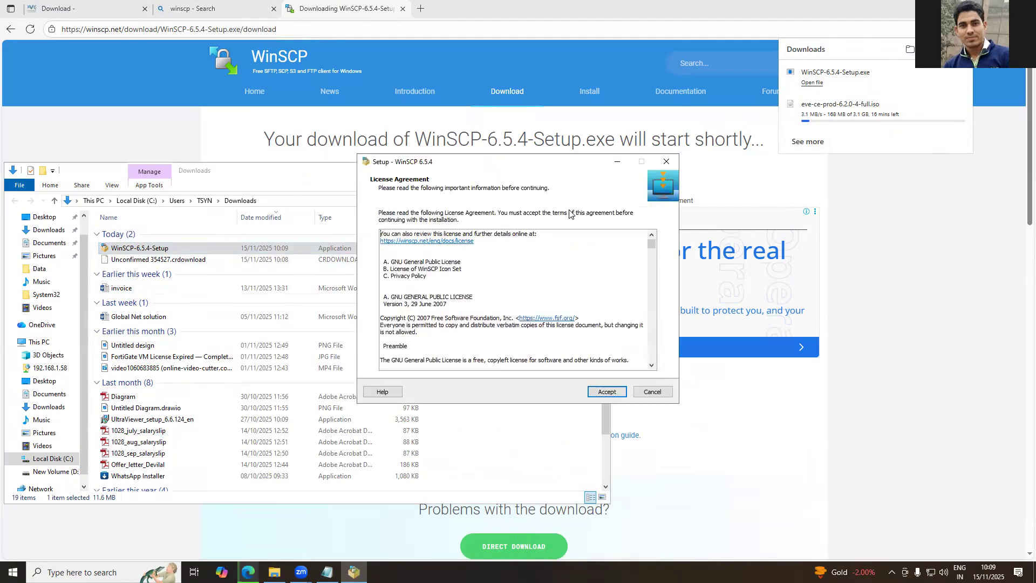
pyautogui.click(600, 392)
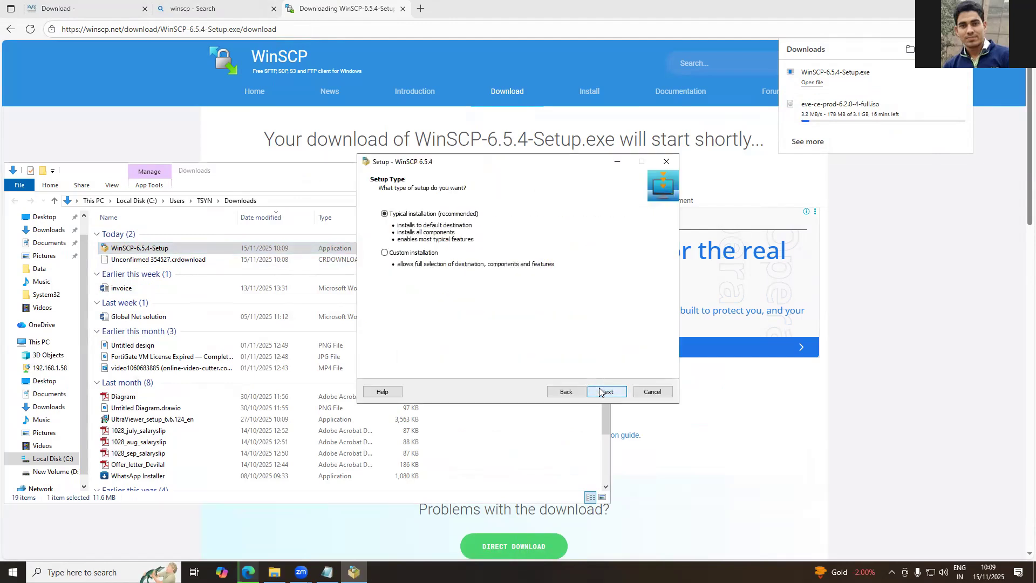
pyautogui.click(601, 391)
pyautogui.click(600, 392)
pyautogui.click(602, 391)
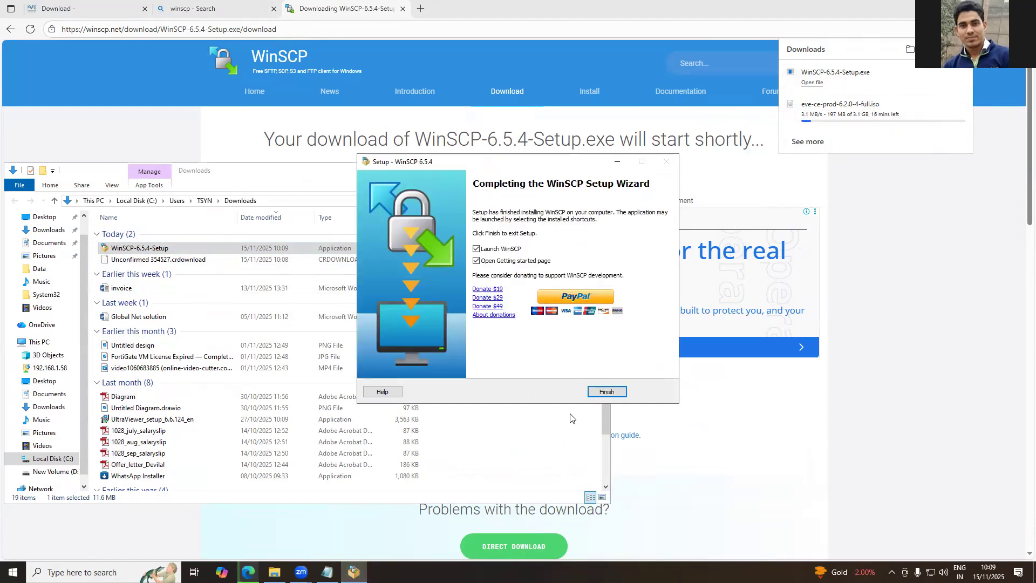
pyautogui.click(476, 249)
pyautogui.click(476, 261)
pyautogui.click(607, 392)
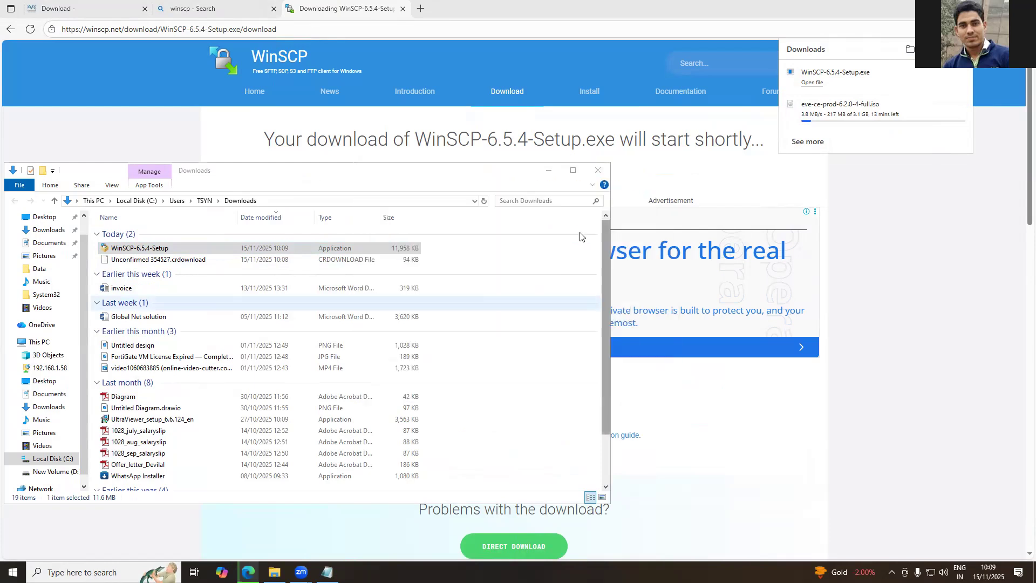
pyautogui.click(598, 171)
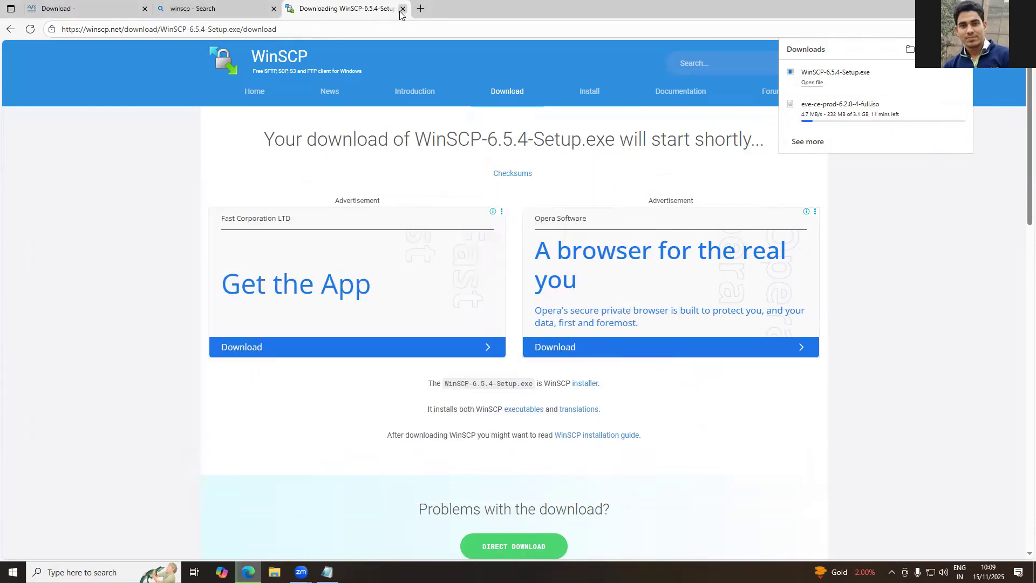
# Close the WinSCP tabs and open the VMware Workstation download link in a new tab.
pyautogui.hotkey('ctrl', 'w')
pyautogui.hotkey('ctrl', 'w')
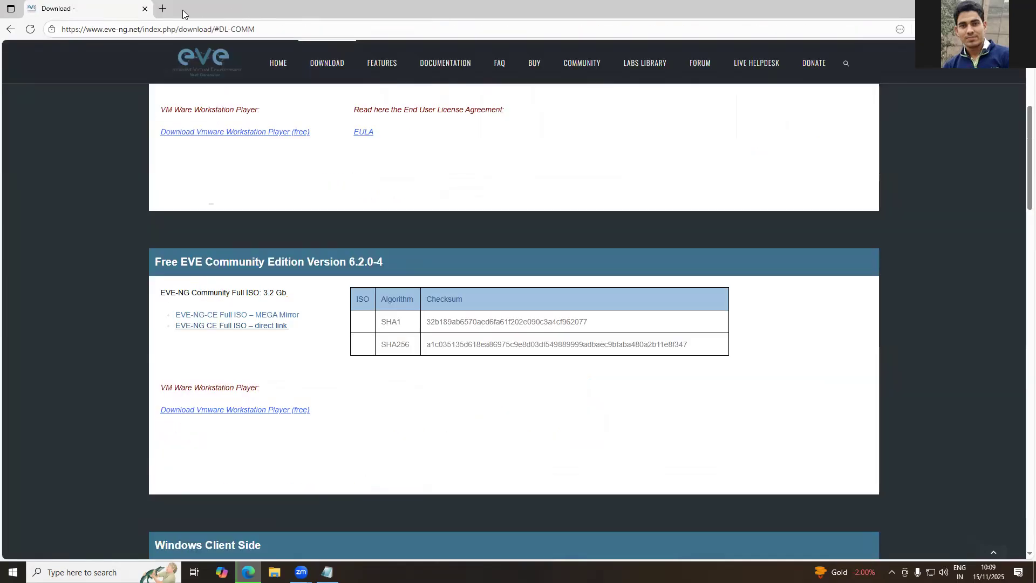
pyautogui.click(161, 10)
pyautogui.click(81, 9)
pyautogui.middleClick(221, 414)
# On the Broadcom Support portal, dismiss the welcome message, accept cookies and go to login.
pyautogui.click(216, 8)
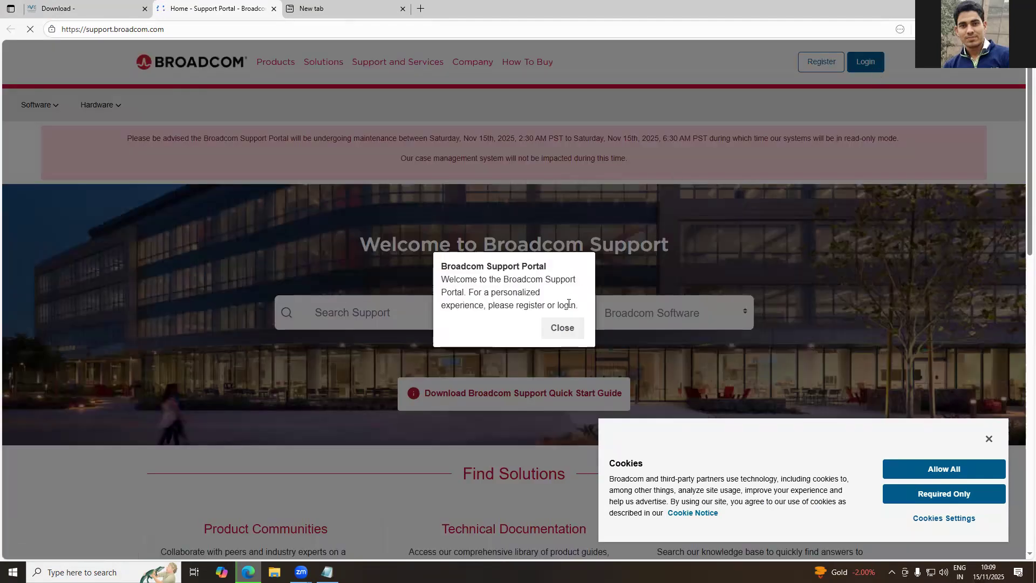
pyautogui.click(562, 325)
pyautogui.click(948, 475)
pyautogui.click(865, 64)
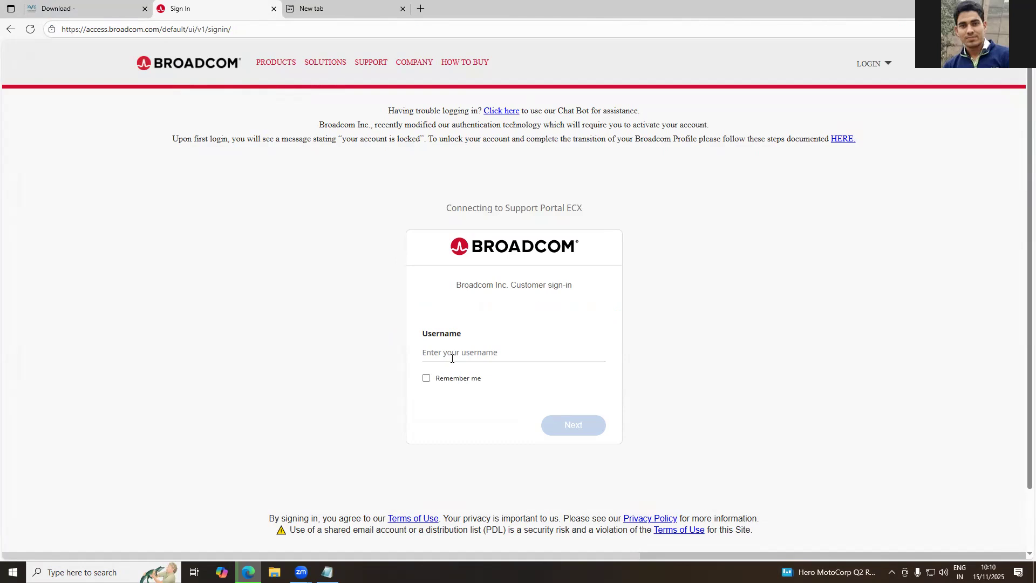
# Try signing in with a first email account; both password attempts are rejected, so go back.
pyautogui.write('su')
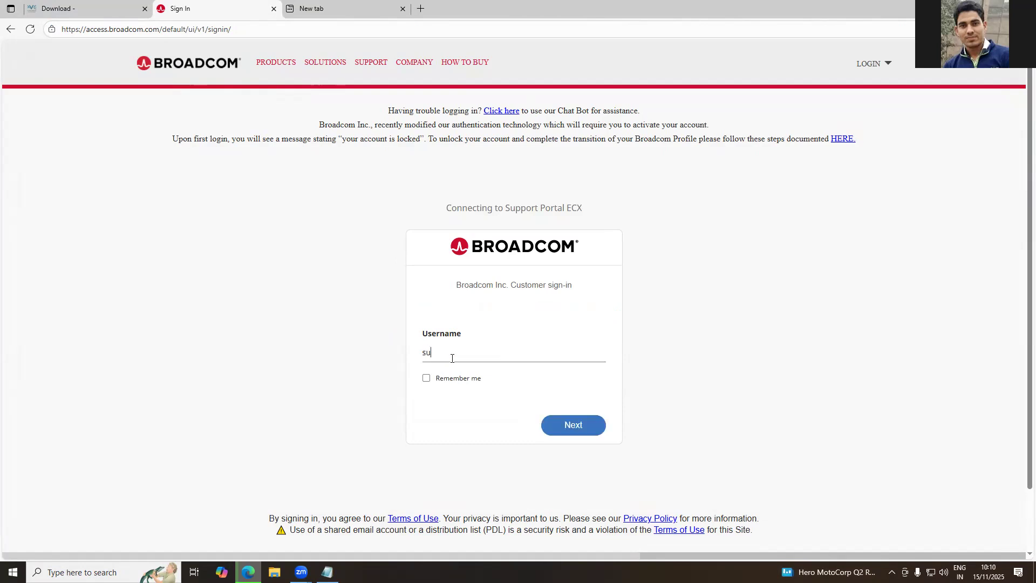
pyautogui.write('resh.anw')
pyautogui.hotkey('ctrl', 'a')
pyautogui.press('BackSpace')
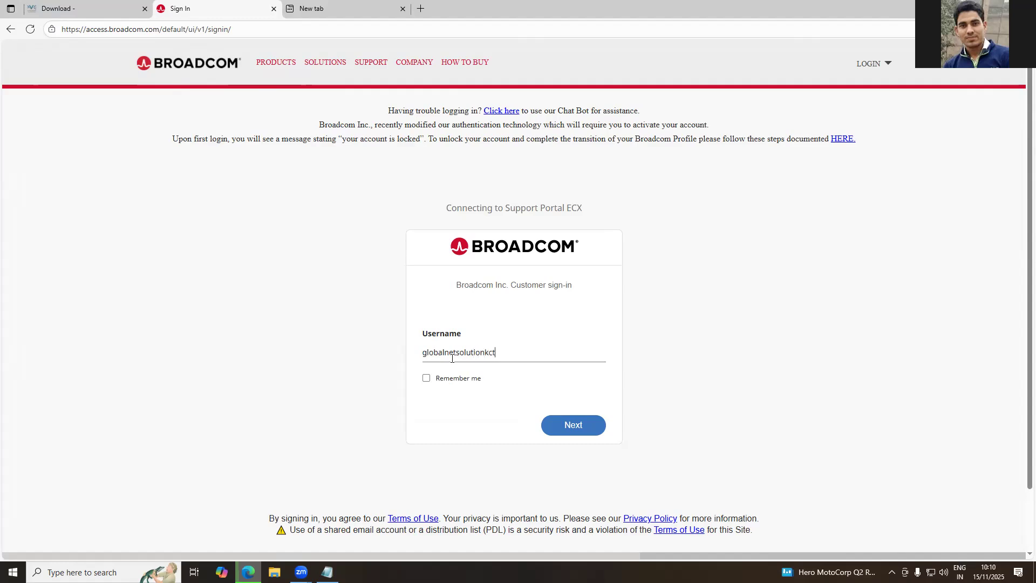
pyautogui.press('Return')
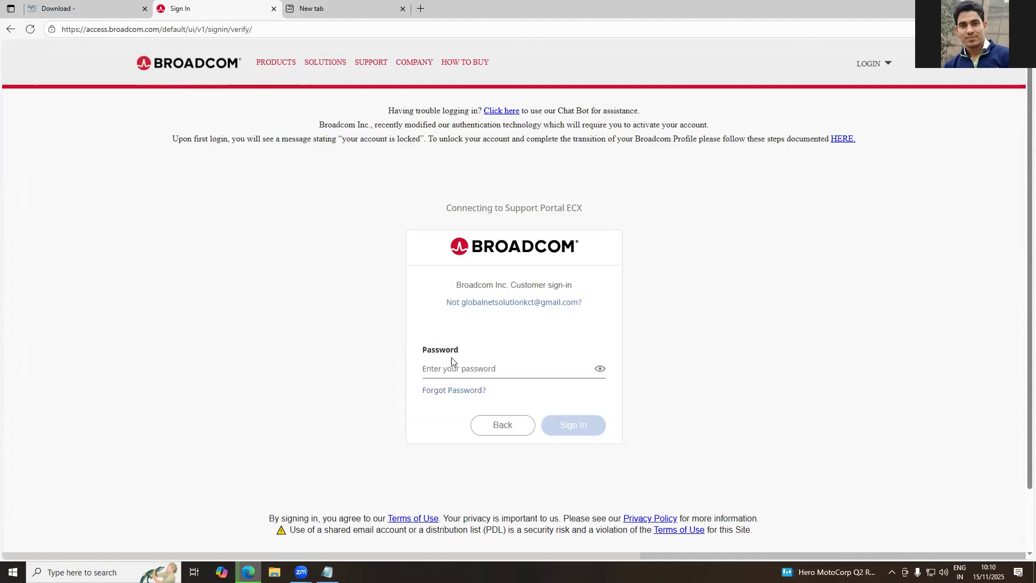
pyautogui.write('•')
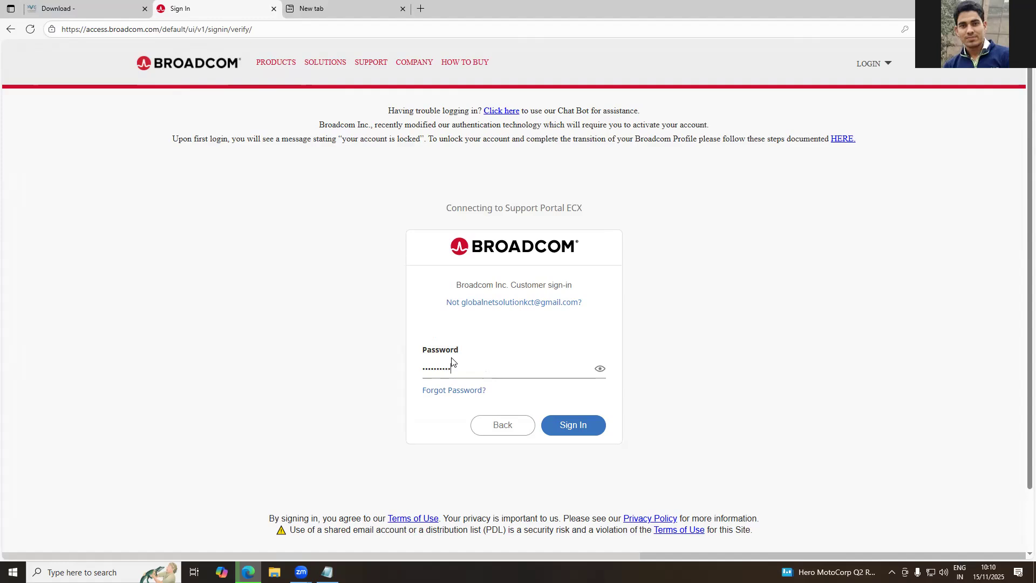
pyautogui.press('Return')
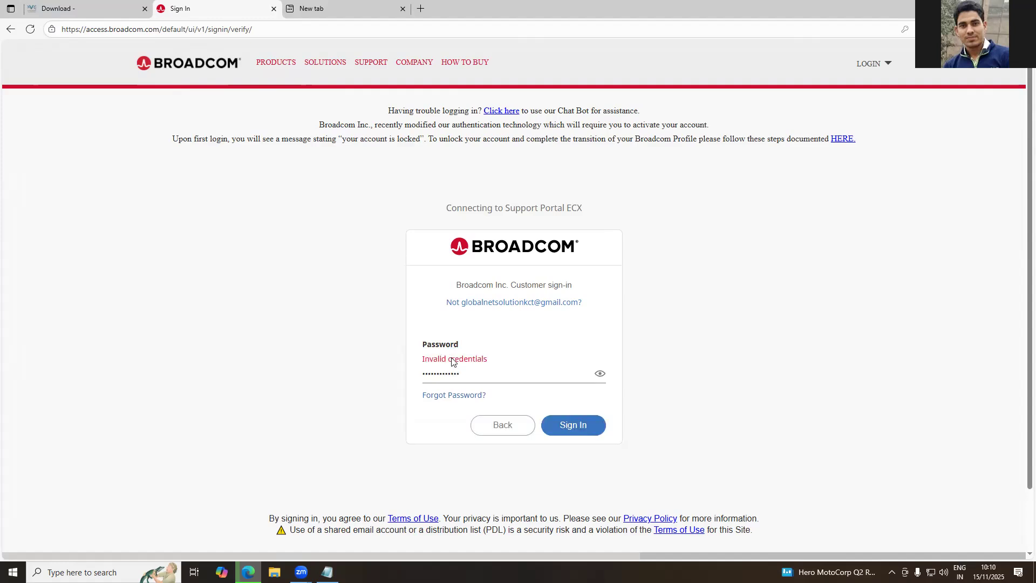
pyautogui.moveTo(460, 373); pyautogui.dragTo(398, 382)
pyautogui.write('•')
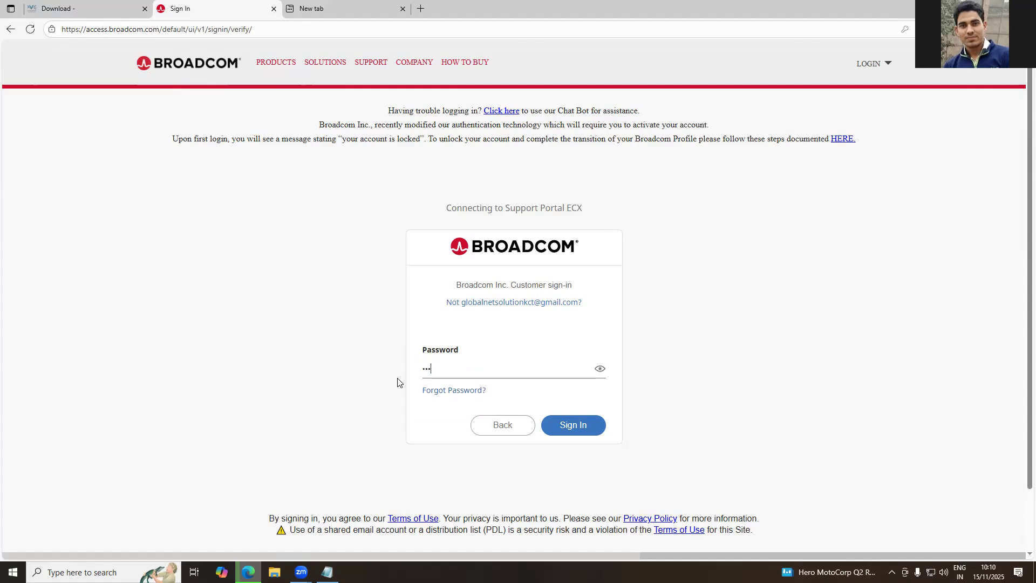
pyautogui.write('••••••••••')
pyautogui.press('Return')
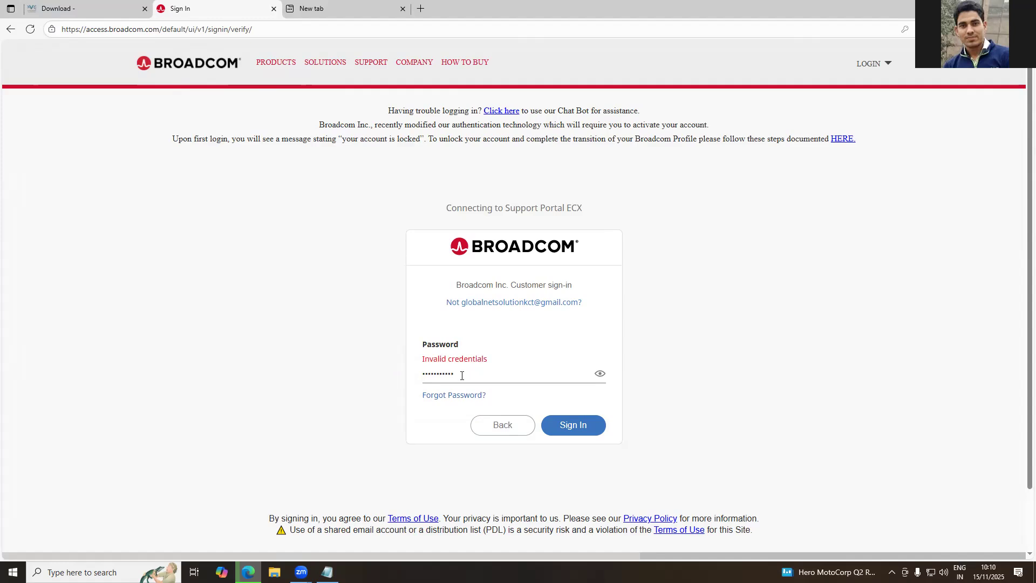
pyautogui.click(500, 427)
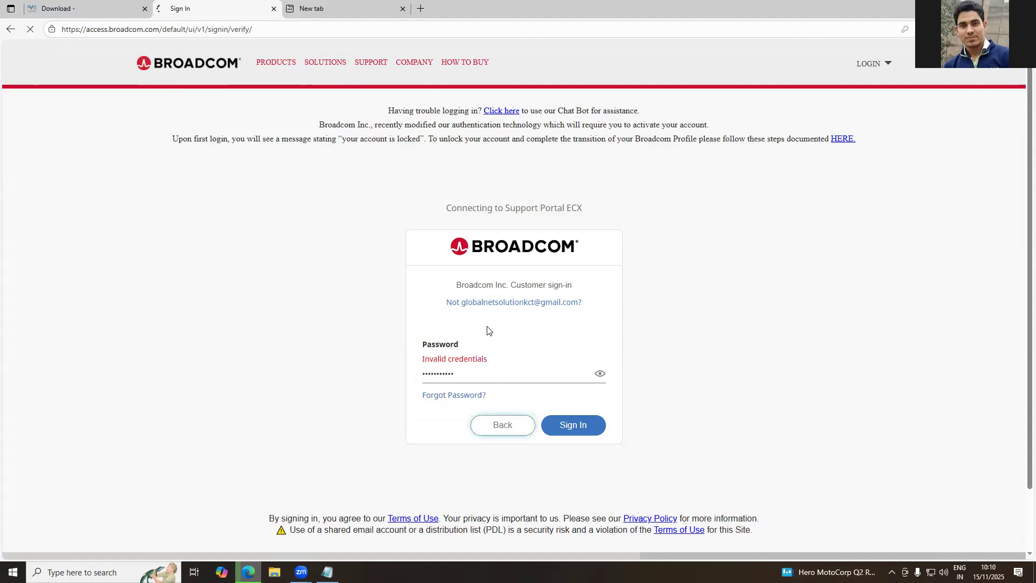
pyautogui.click(880, 168)
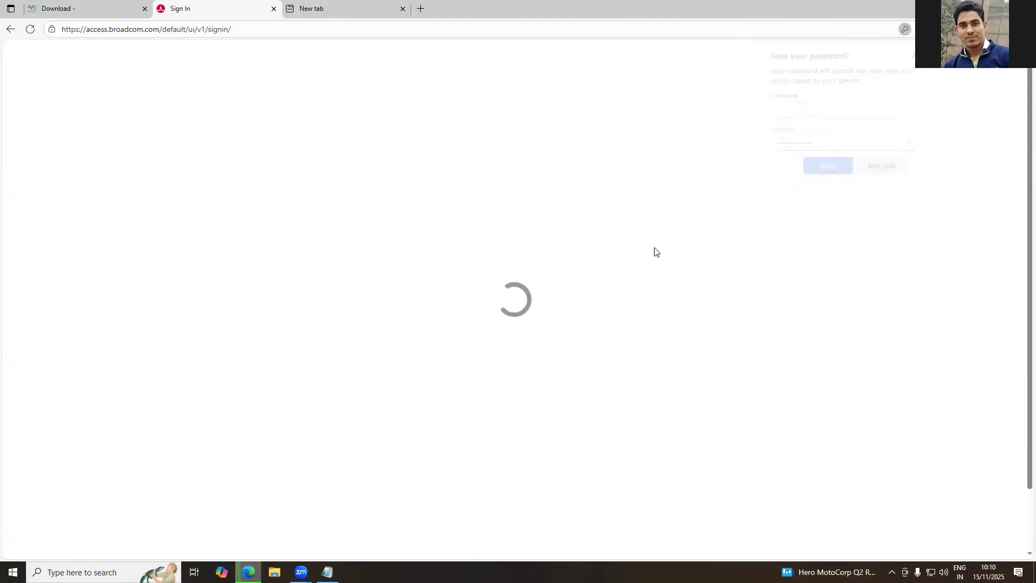
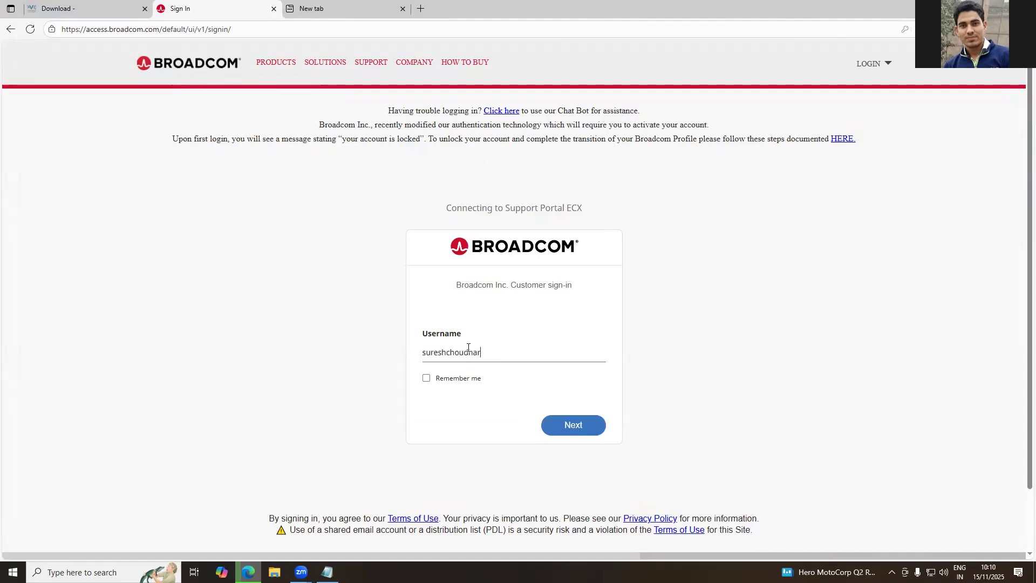
# Try signing in with a second email account, rejected as invalid credentials, and decline saving the password.
pyautogui.press('Return')
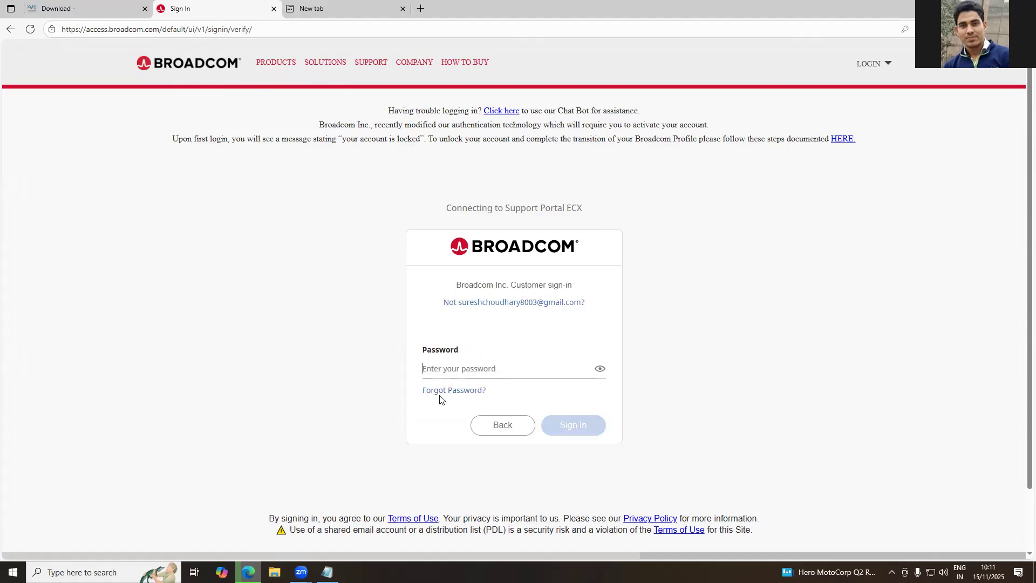
pyautogui.write('•')
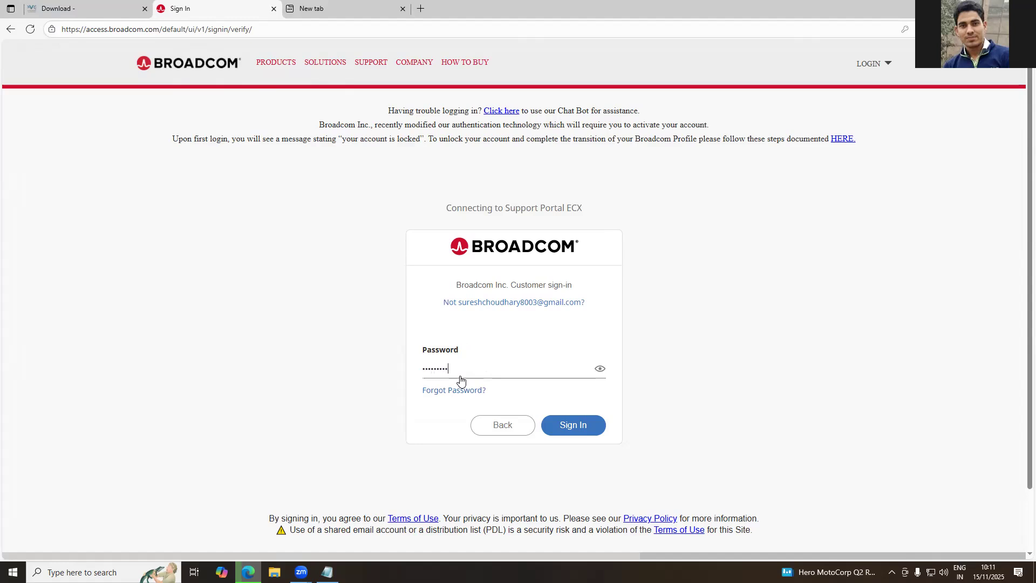
pyautogui.press('Return')
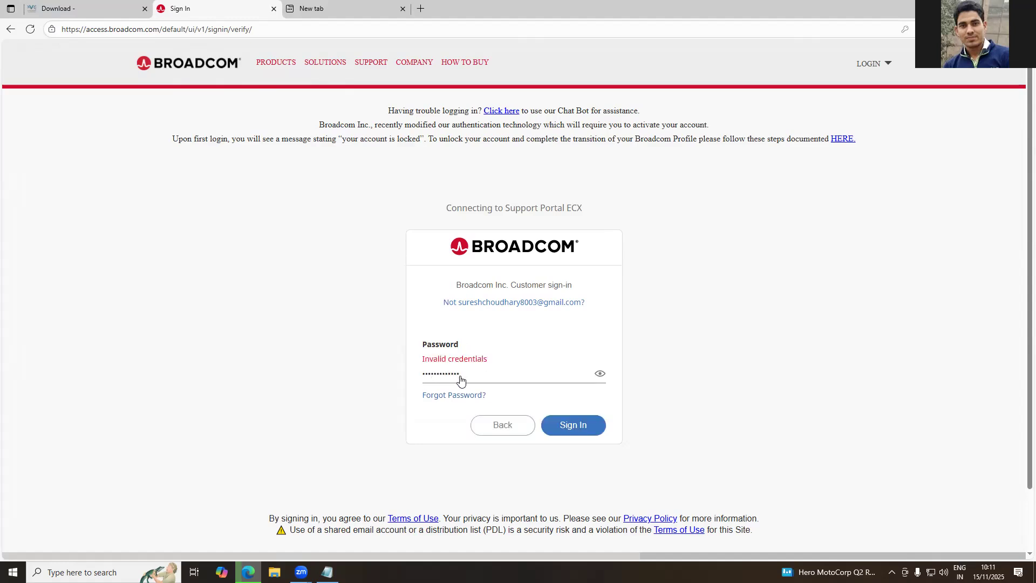
pyautogui.click(480, 431)
pyautogui.click(877, 168)
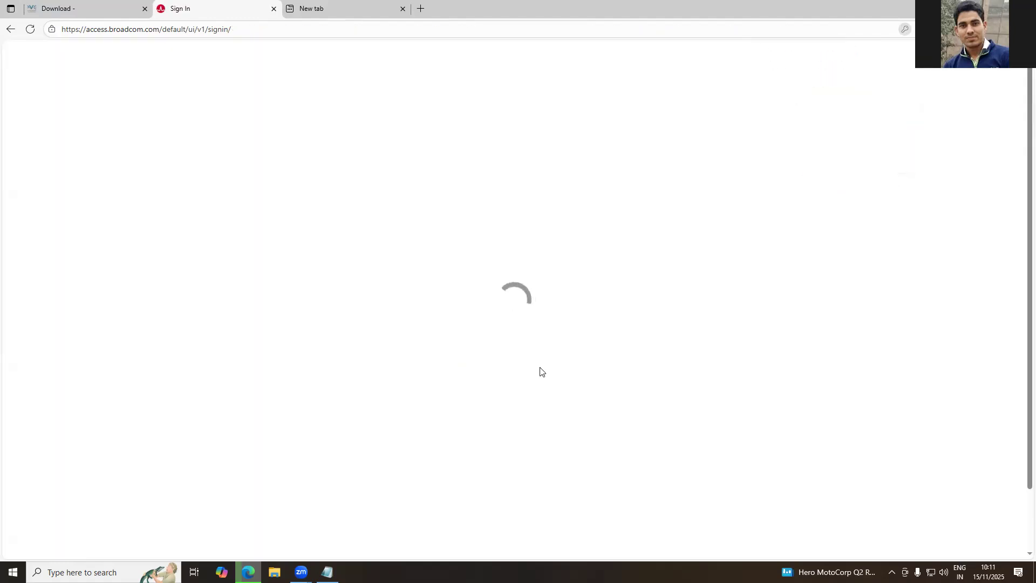
# Try a third email account, also rejected, then open the LOGIN dropdown's login and register options.
pyautogui.click(481, 360)
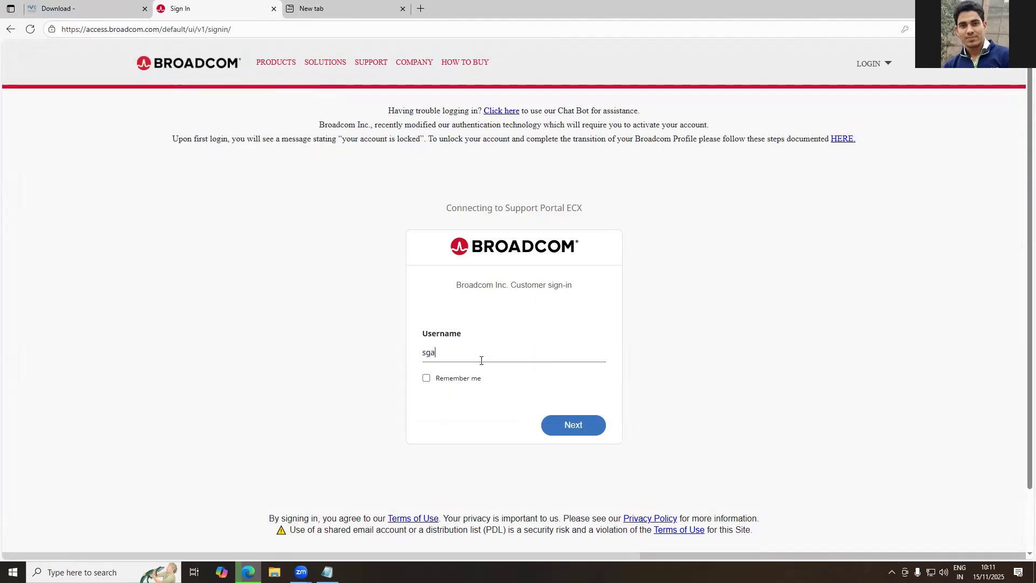
pyautogui.press('Return')
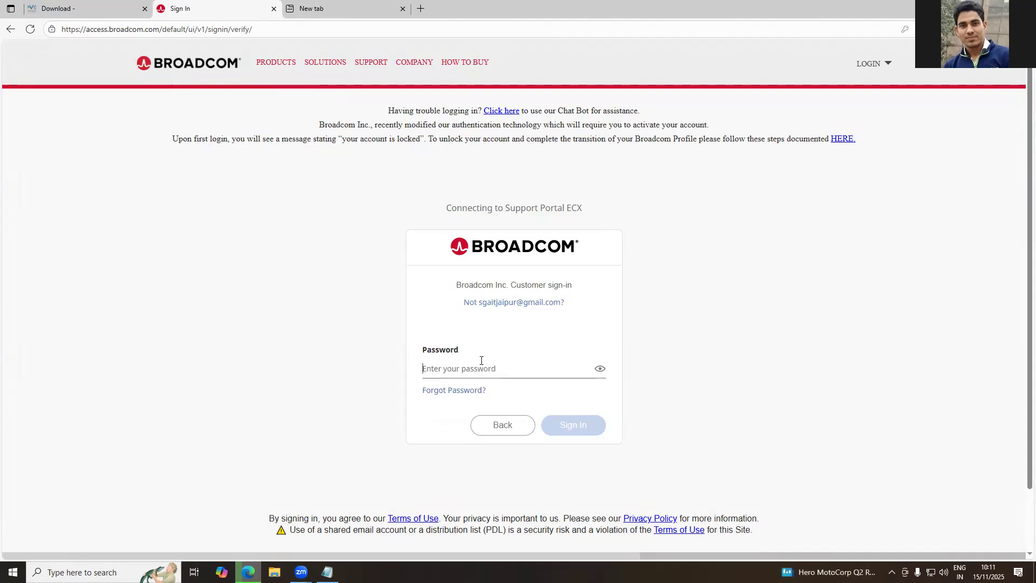
pyautogui.write('•')
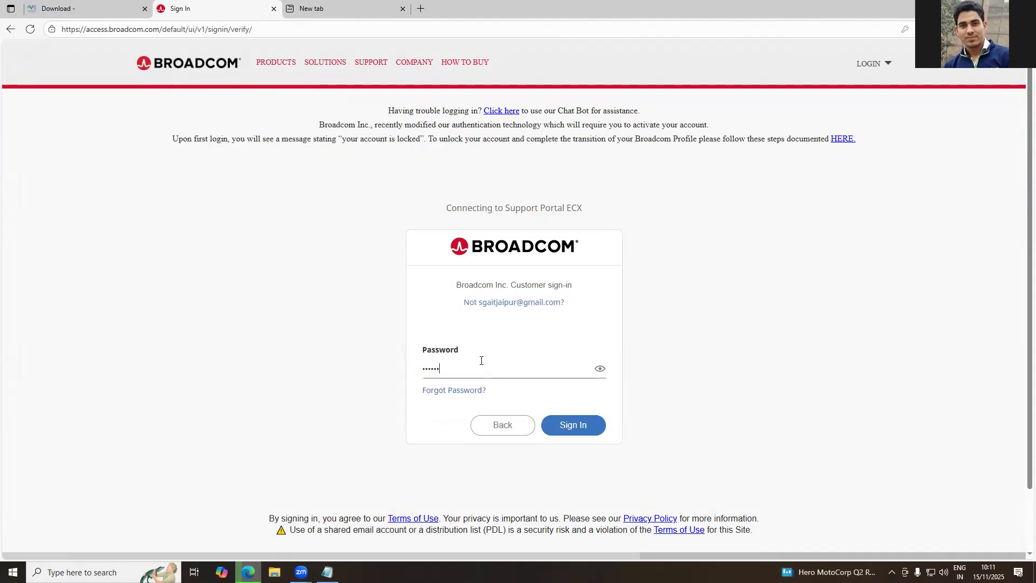
pyautogui.press('Return')
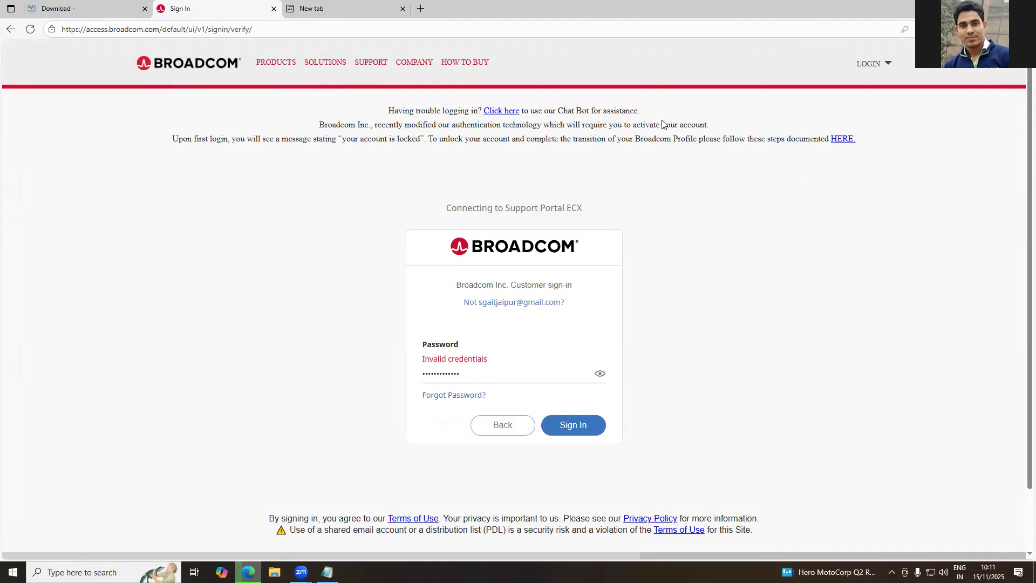
pyautogui.click(516, 432)
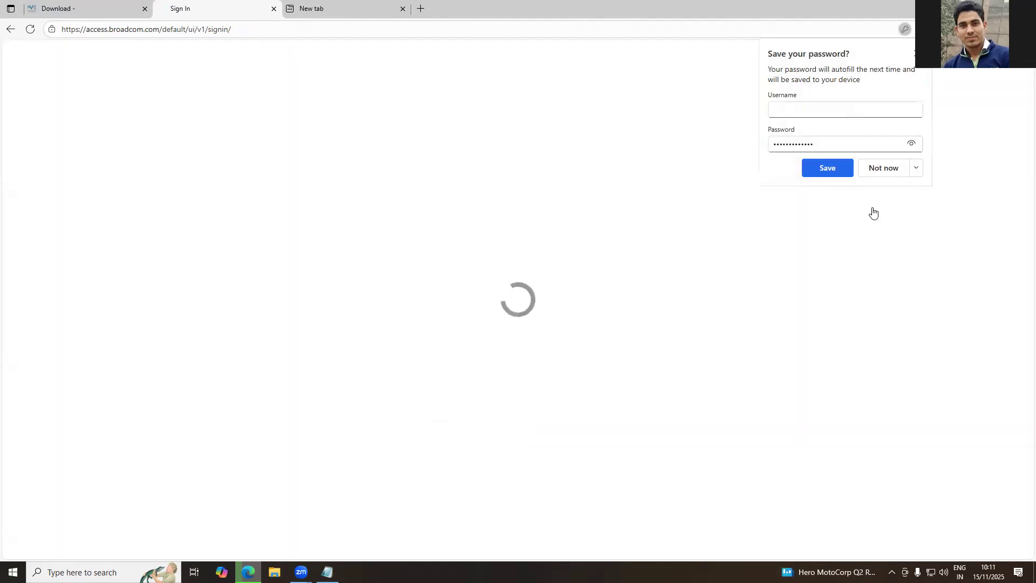
pyautogui.click(888, 171)
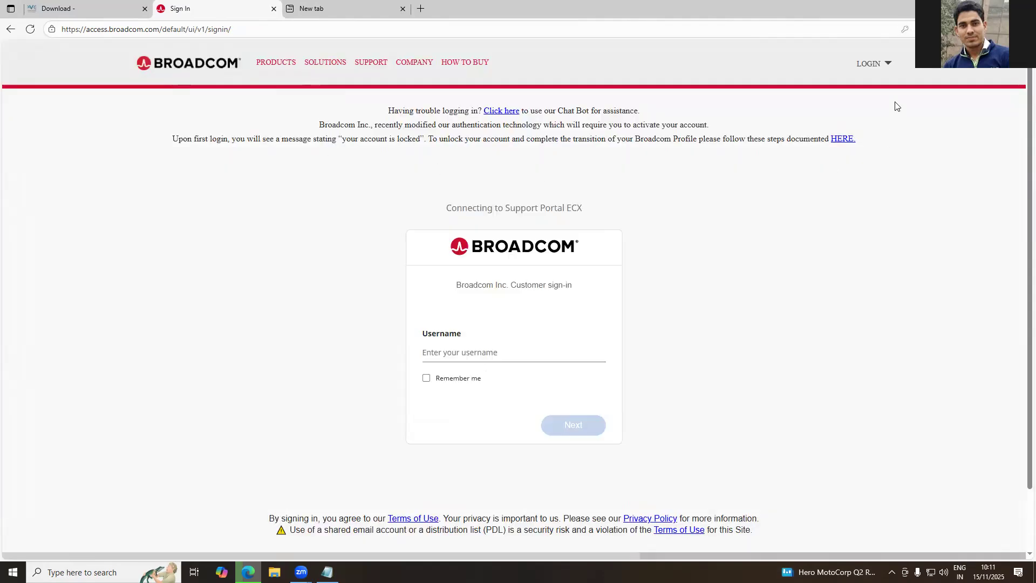
pyautogui.click(865, 65)
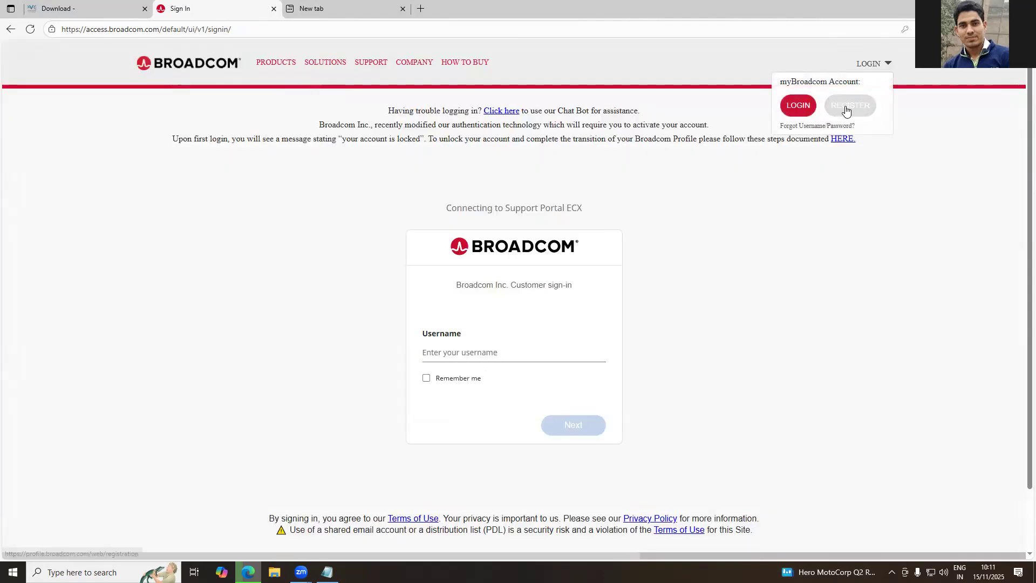
# Start Broadcom registration with the saved email address and the captcha text, then submit.
pyautogui.click(851, 105)
pyautogui.click(532, 9)
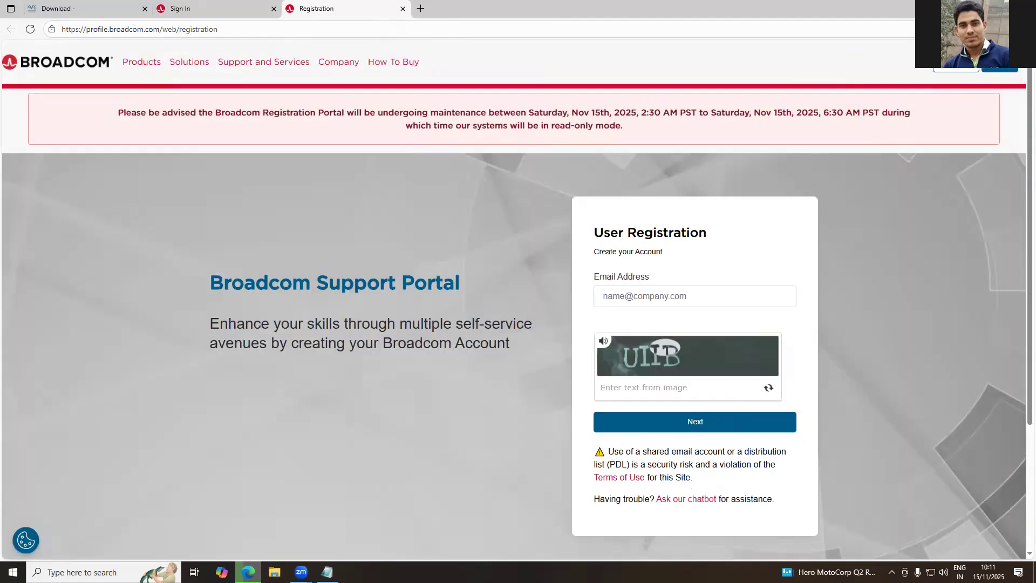
pyautogui.click(655, 294)
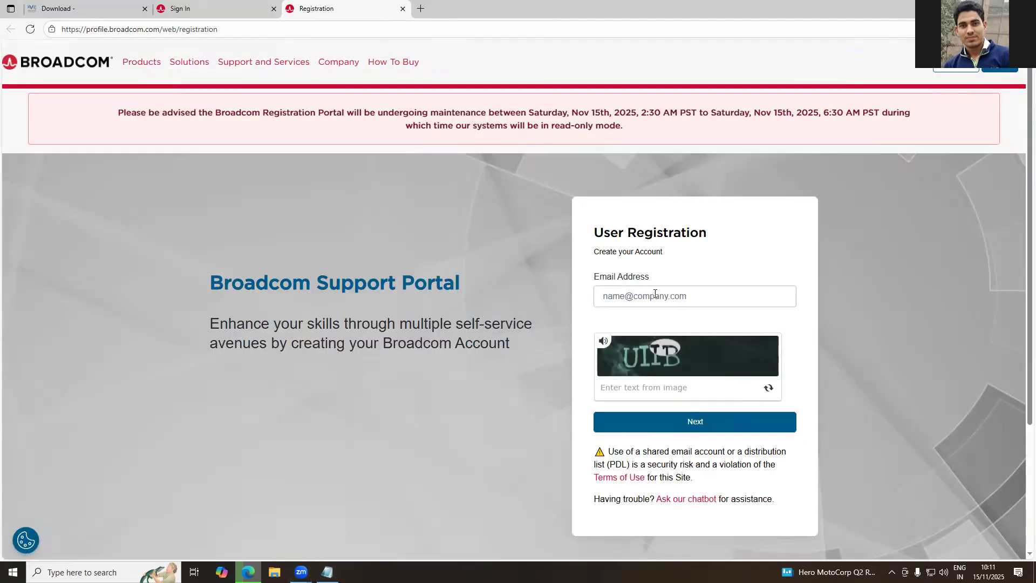
pyautogui.click(660, 337)
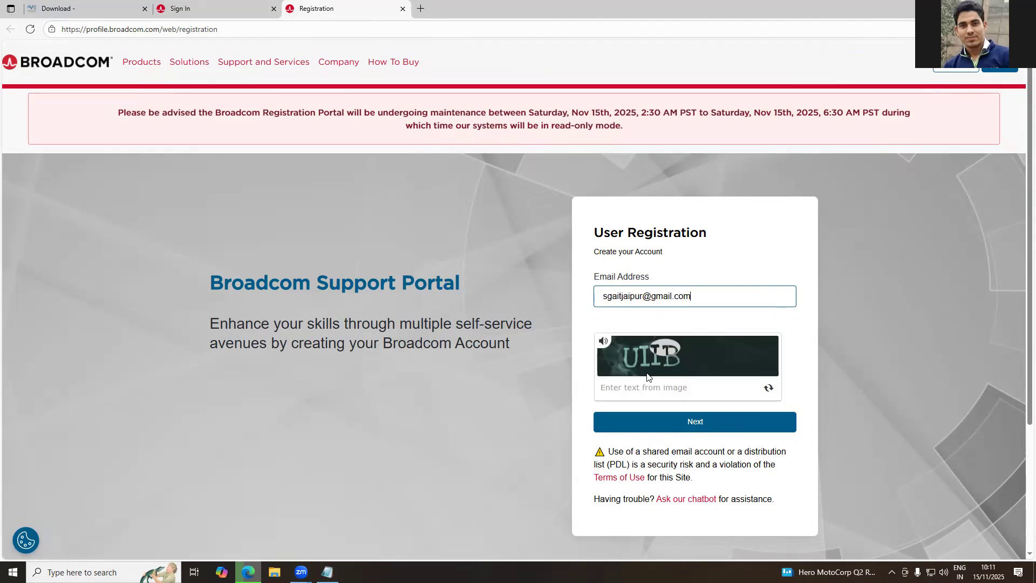
pyautogui.click(652, 389)
pyautogui.write('UIIb')
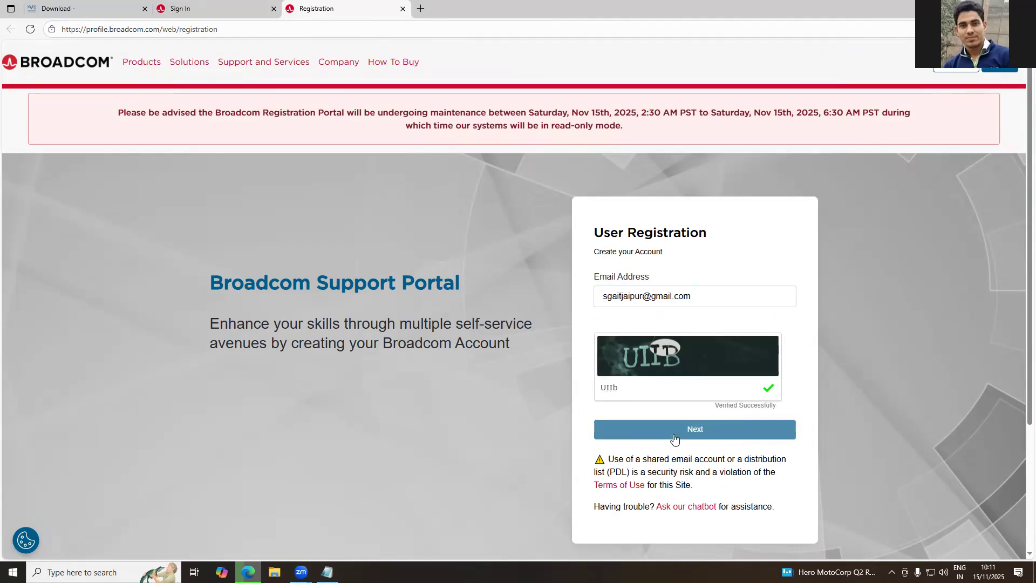
pyautogui.click(674, 436)
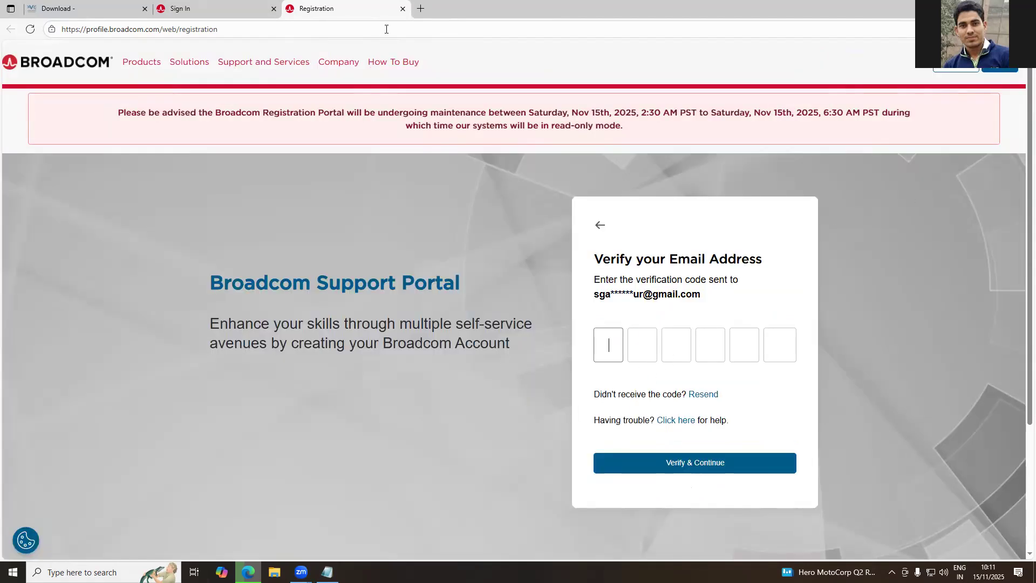
# Enter the emailed verification code, fixing mistyped digits, and click Verify & Continue.
pyautogui.click(420, 13)
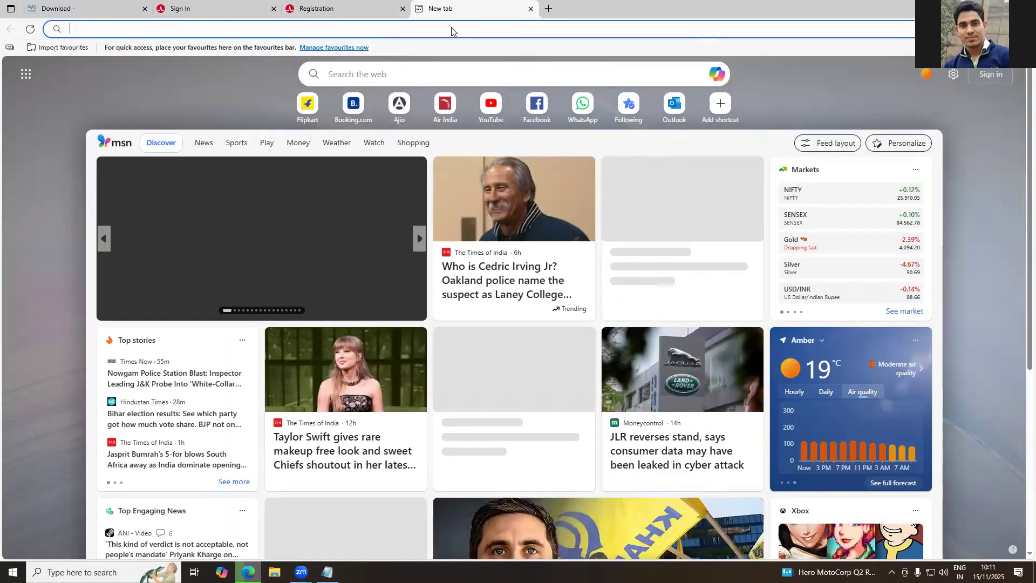
pyautogui.hotkey('ctrl', 'w')
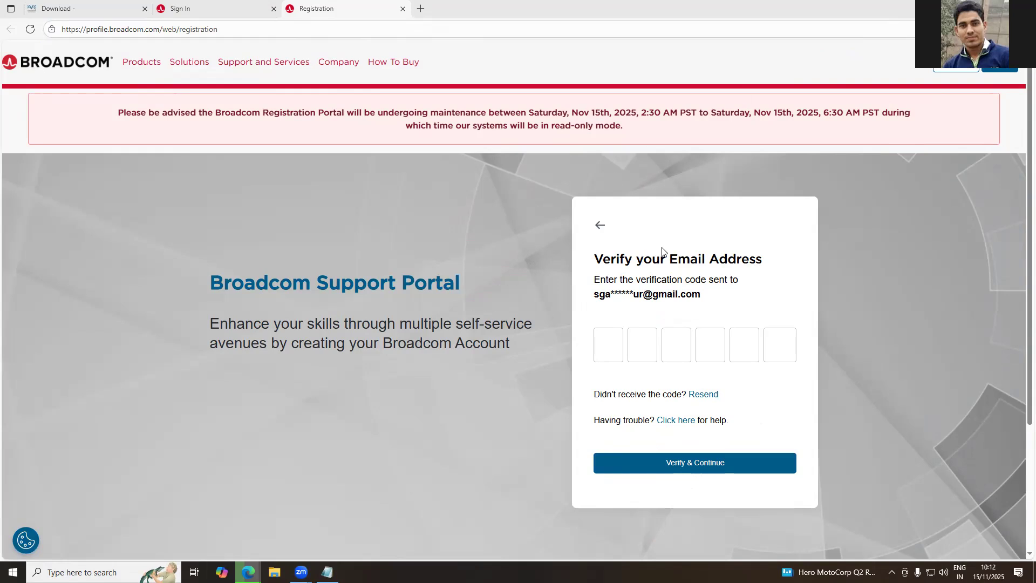
pyautogui.click(614, 339)
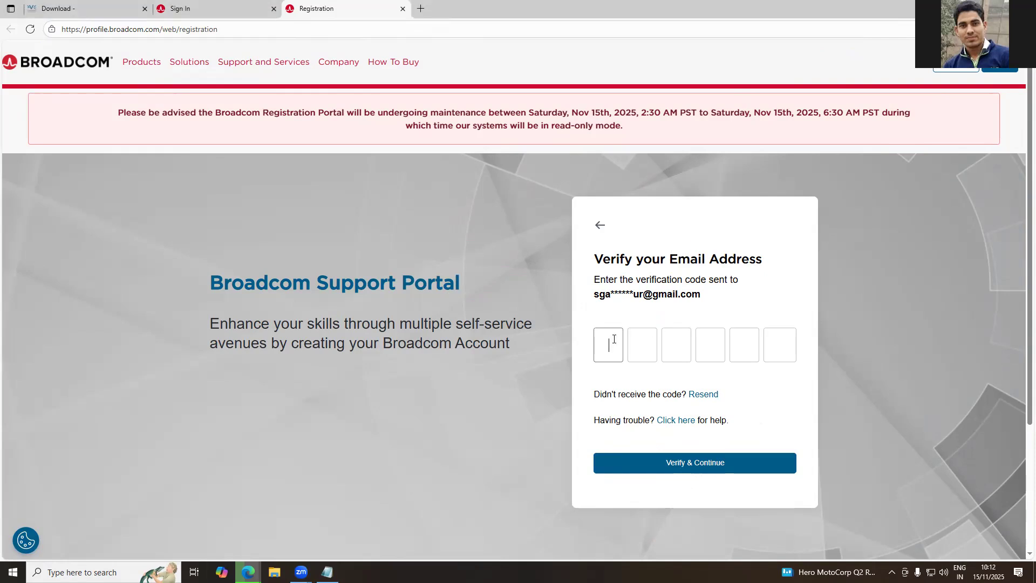
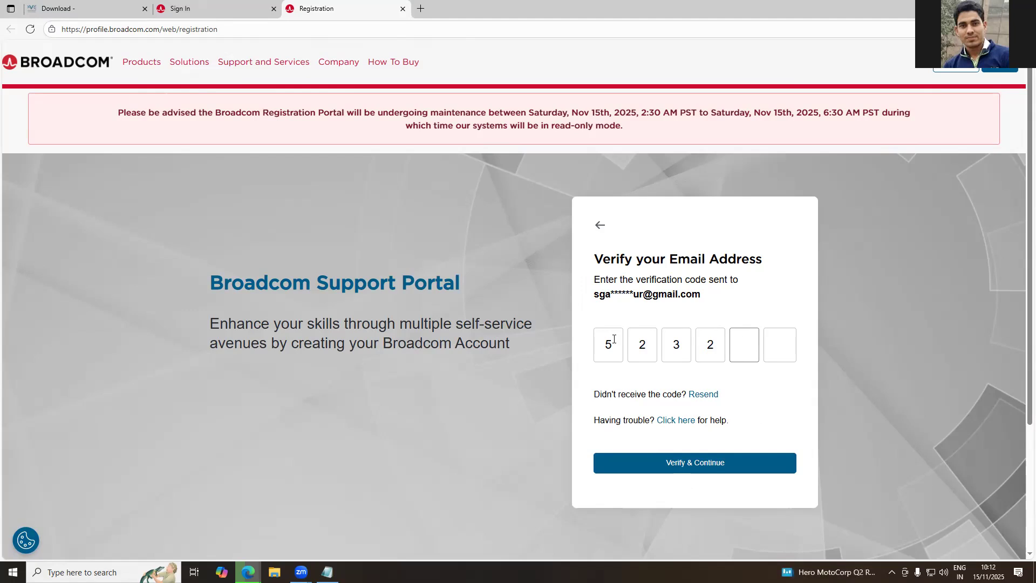
pyautogui.click(674, 463)
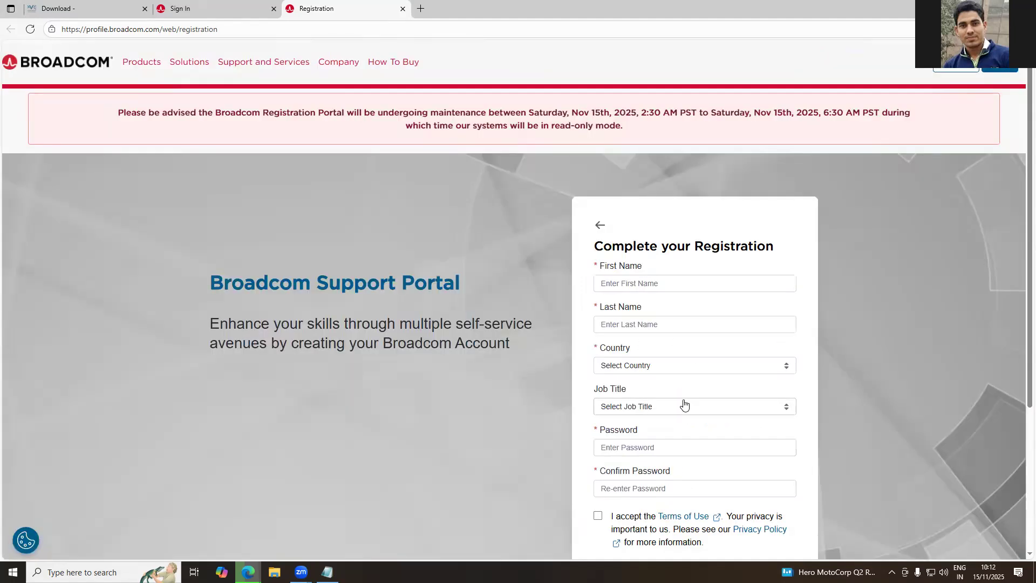
# Fill in first and last name, country India and job title Administrator.
pyautogui.click(657, 286)
pyautogui.write('SGA IT')
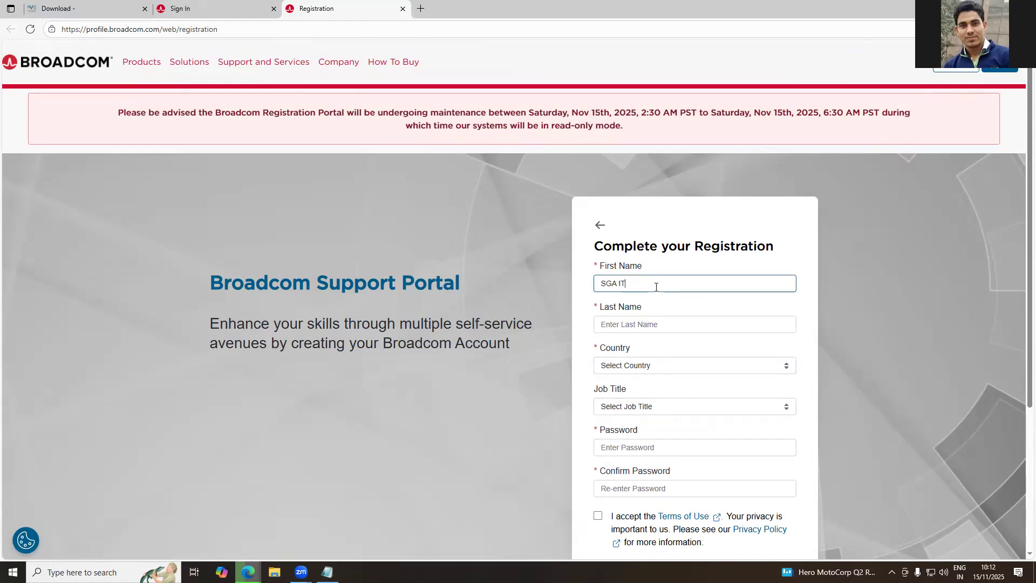
pyautogui.press('Tab')
pyautogui.write('J')
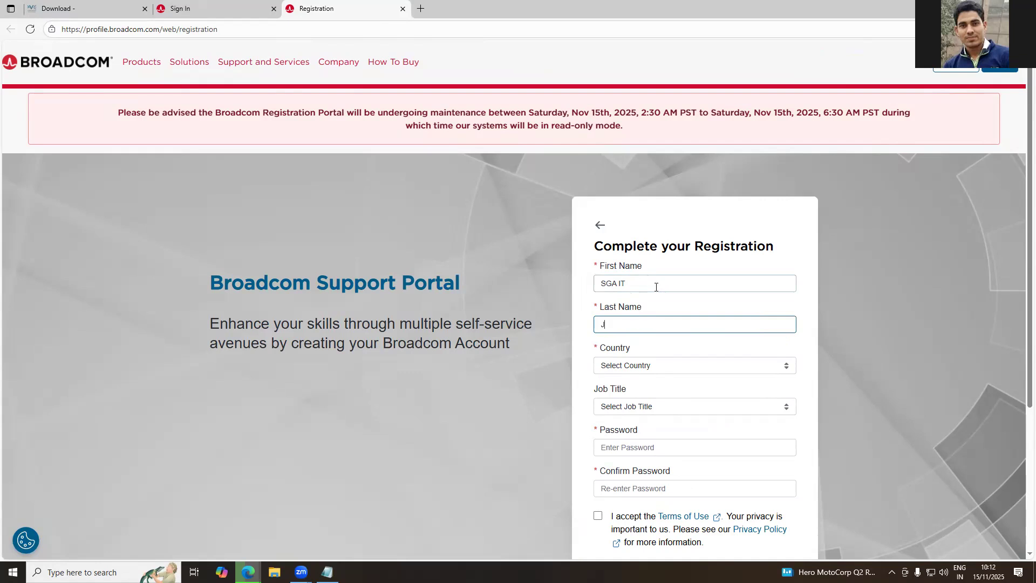
pyautogui.press('Tab')
pyautogui.write('in')
pyautogui.press('Tab')
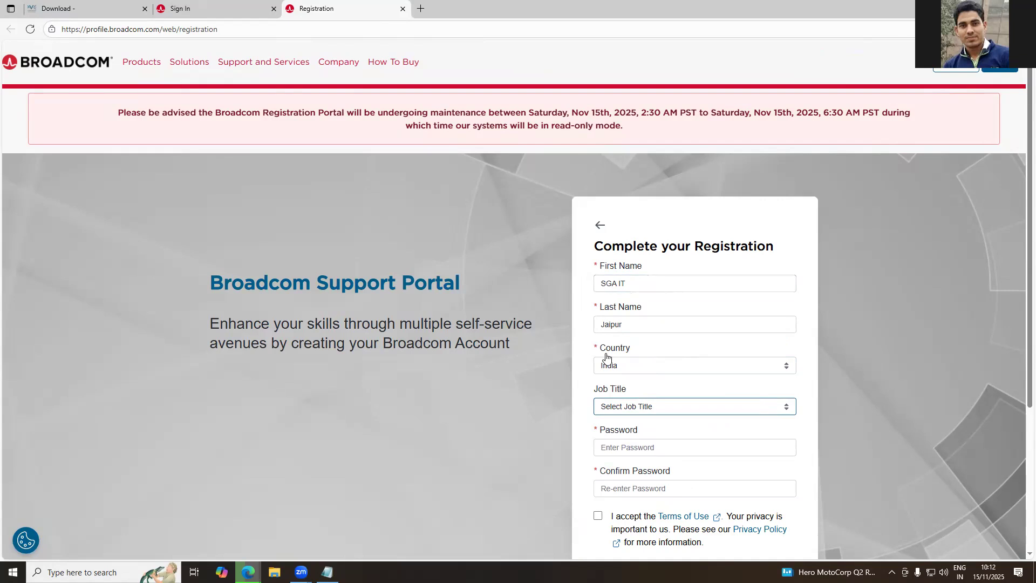
pyautogui.scroll(-3, 606, 359)
pyautogui.click(642, 243)
pyautogui.click(643, 276)
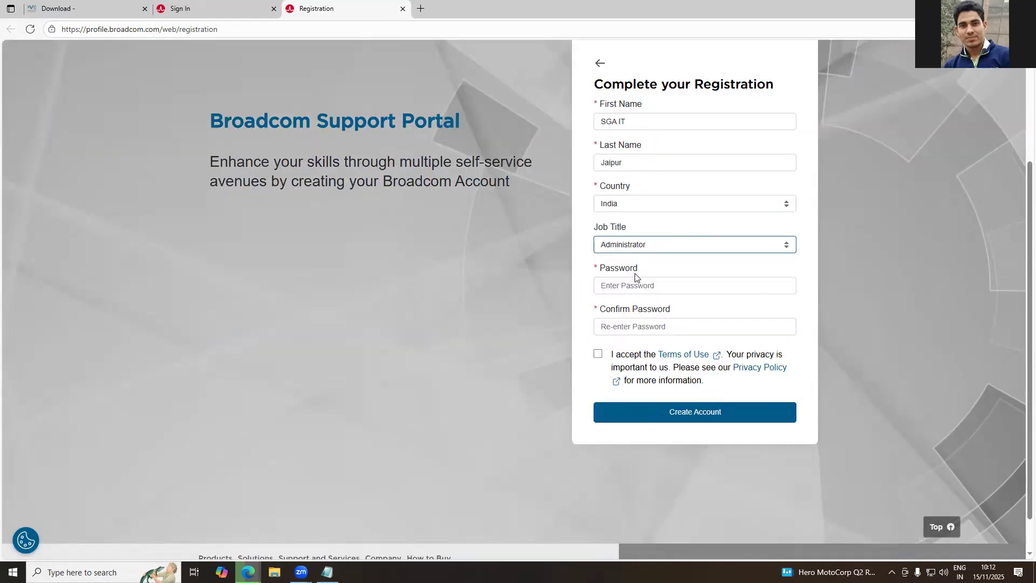
# Enter and confirm the account password, accept the terms of use, and create the account.
pyautogui.click(640, 283)
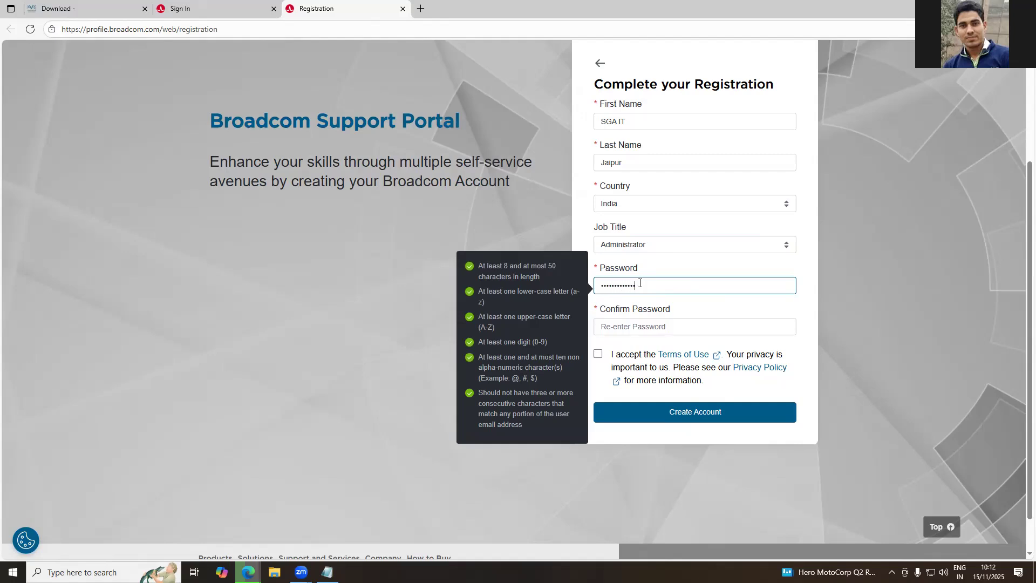
pyautogui.click(647, 322)
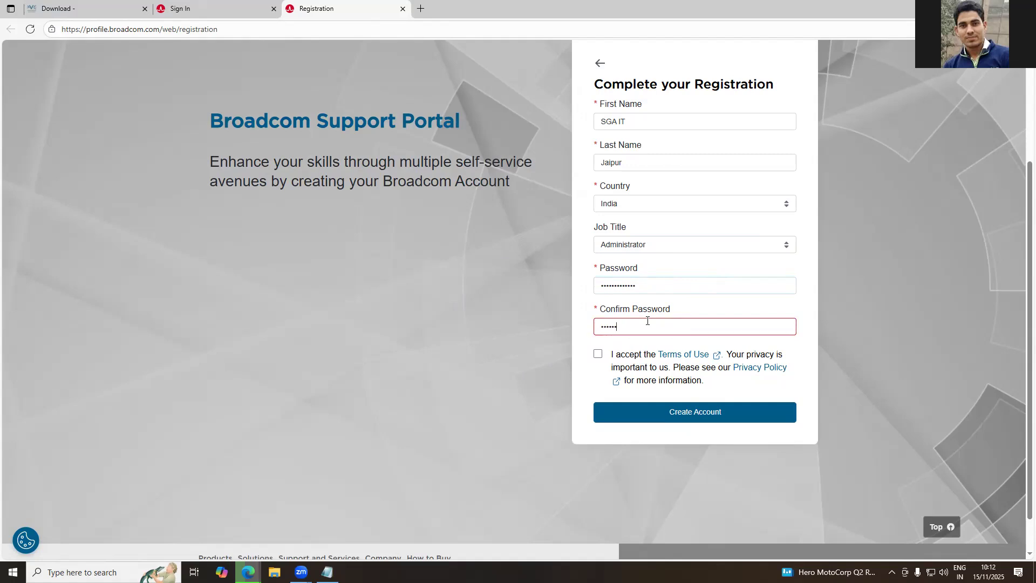
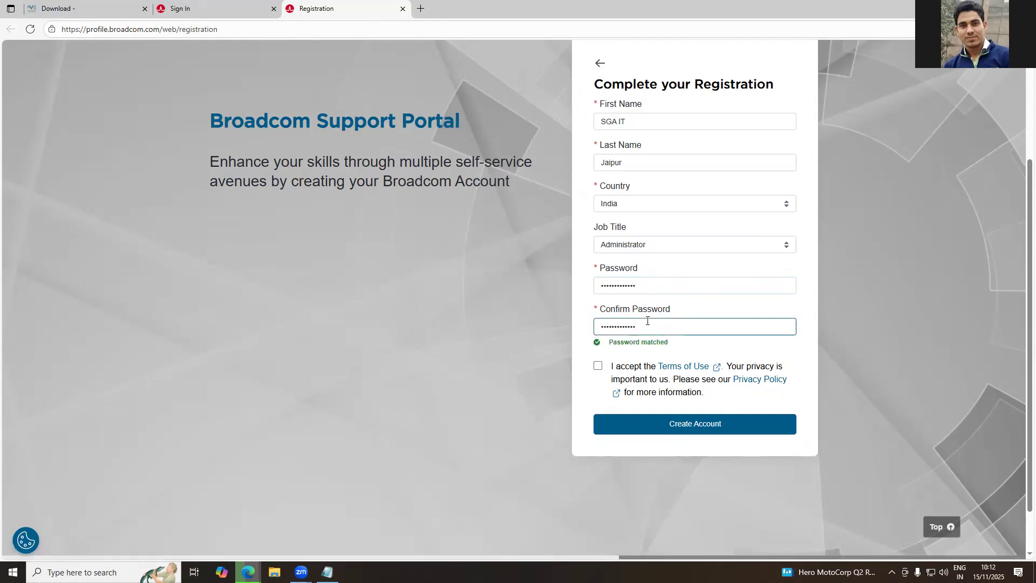
pyautogui.click(598, 366)
pyautogui.click(674, 424)
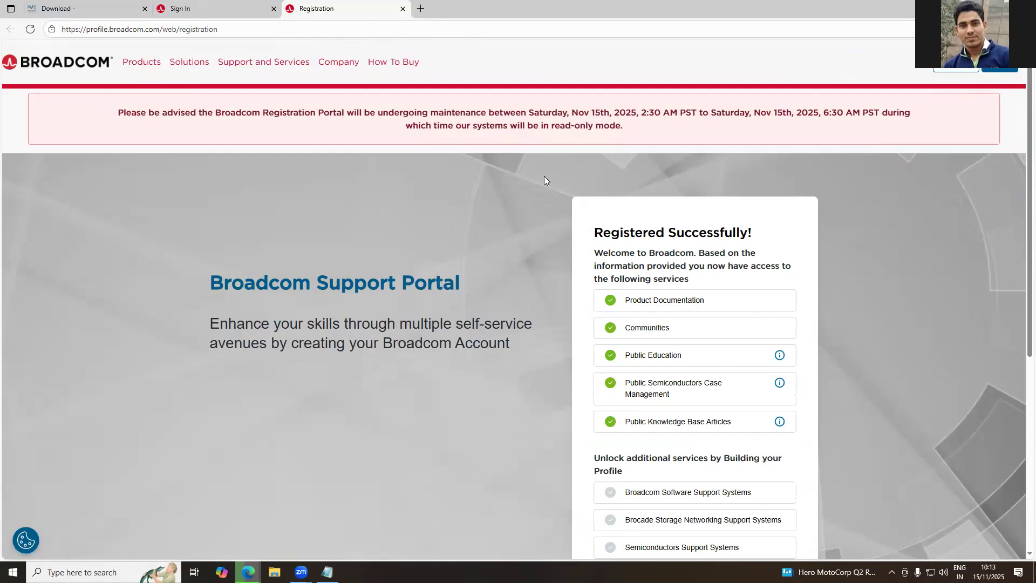
# Skip the profile setup and sign in to the portal with the saved username and the account password.
pyautogui.scroll(-6, 544, 176)
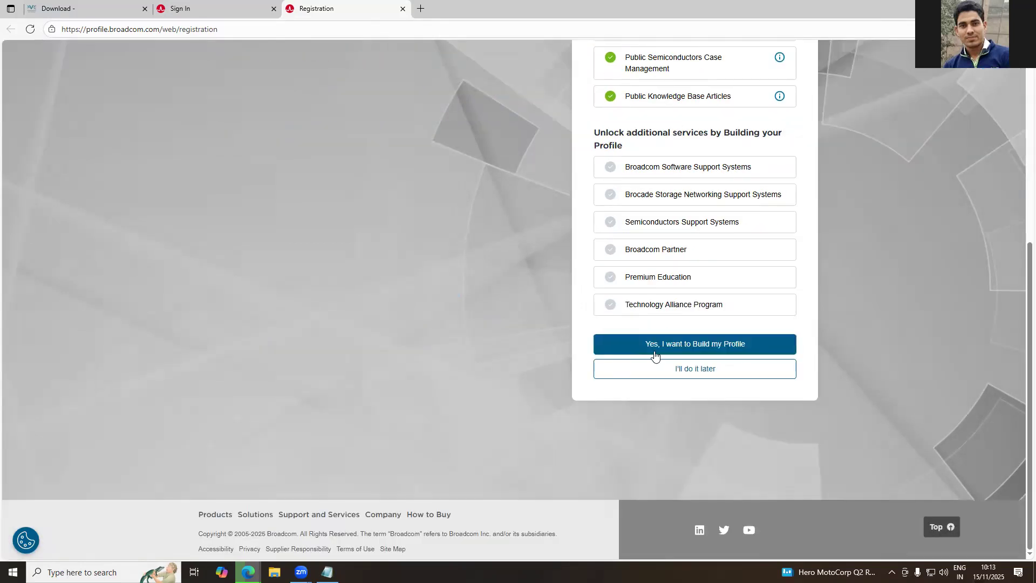
pyautogui.click(685, 373)
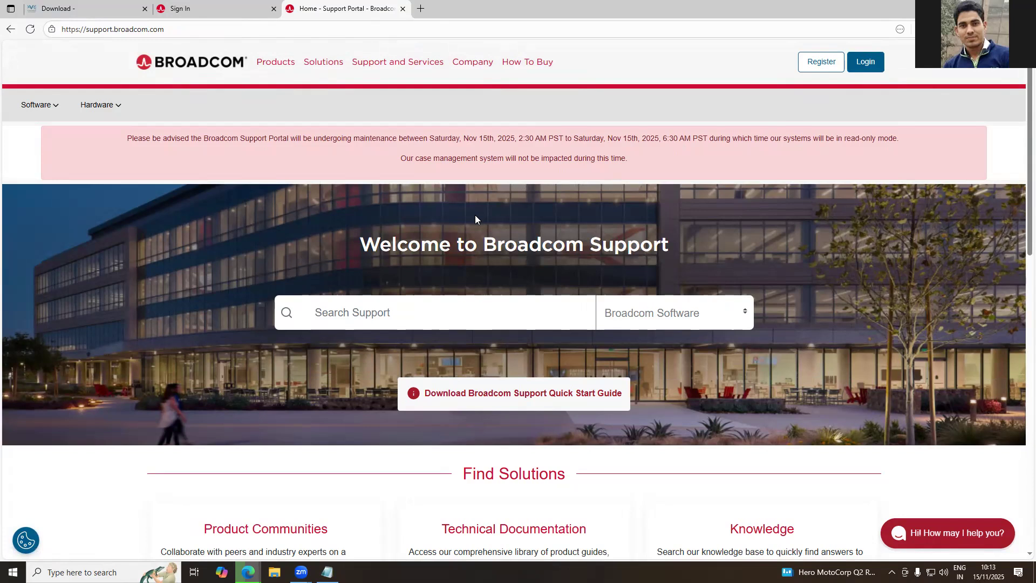
pyautogui.click(865, 61)
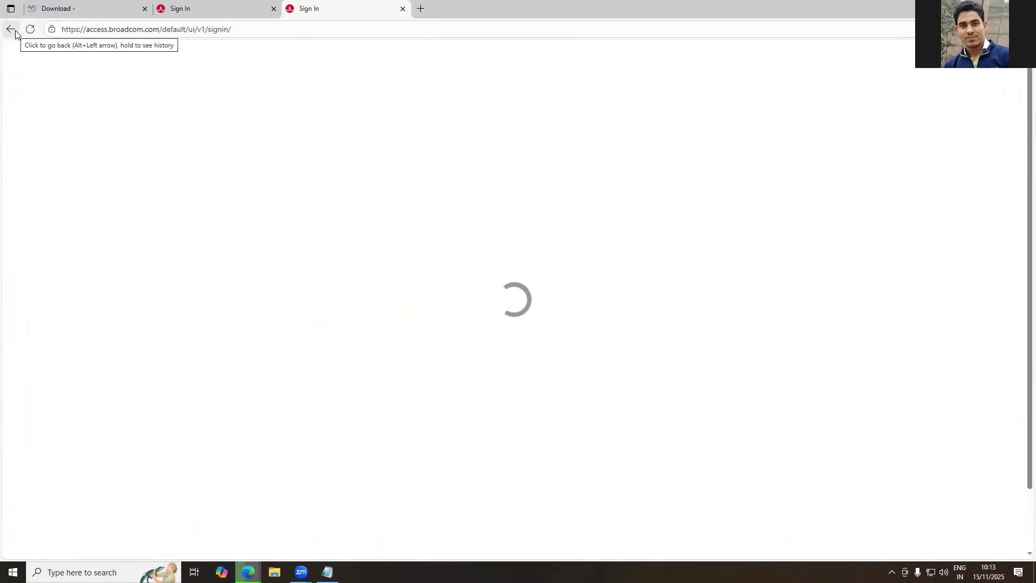
pyautogui.click(426, 353)
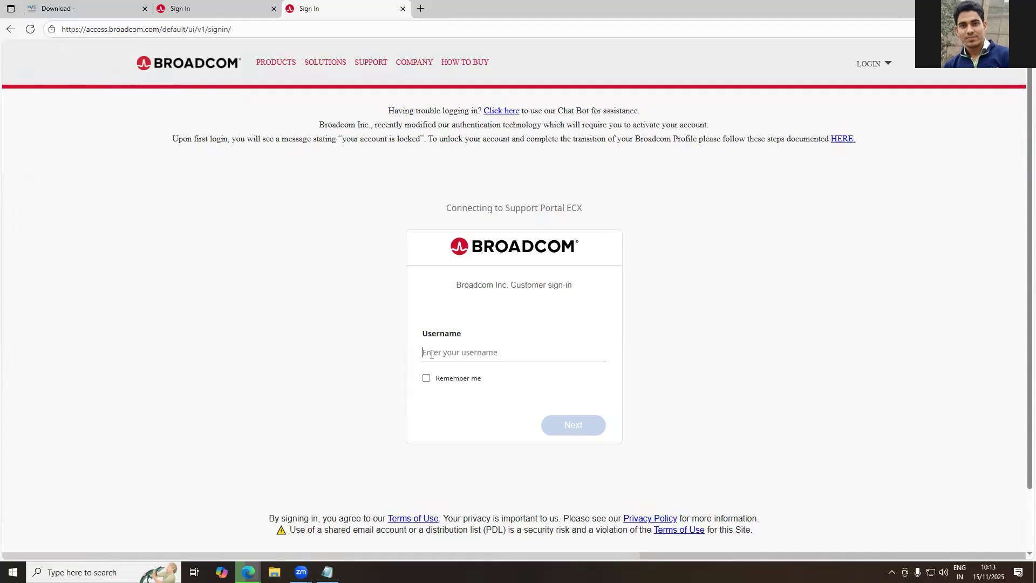
pyautogui.click(475, 393)
pyautogui.click(577, 424)
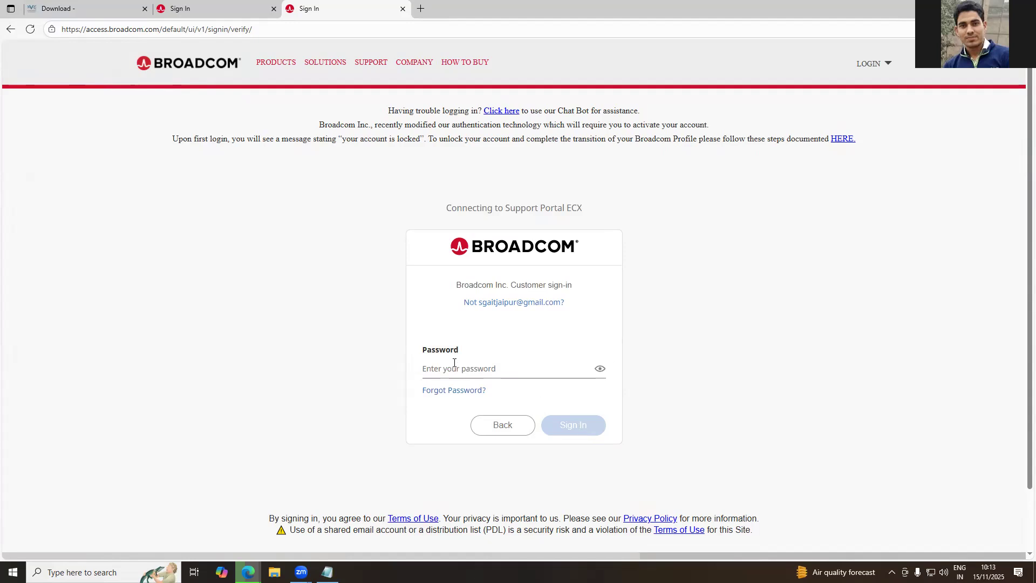
pyautogui.write('•')
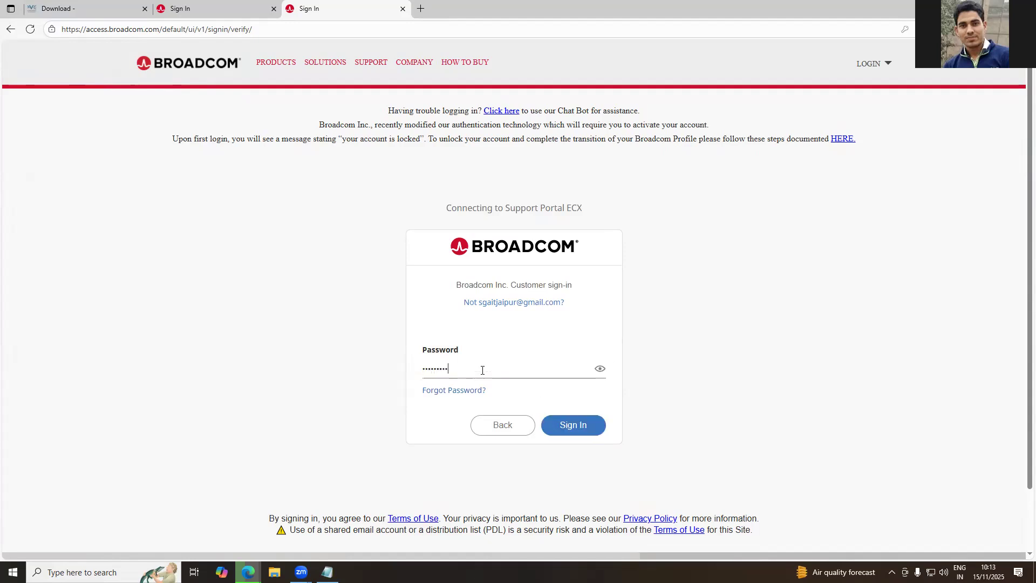
pyautogui.press('Return')
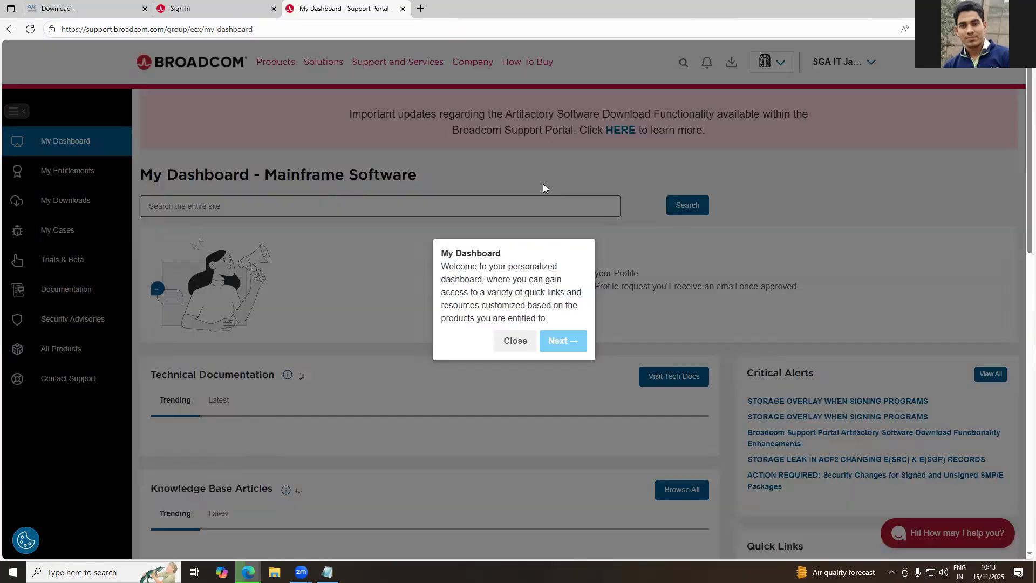
# Dismiss the welcome tour, filter My Downloads to Enterprise Software, and open the free downloads list.
pyautogui.click(519, 341)
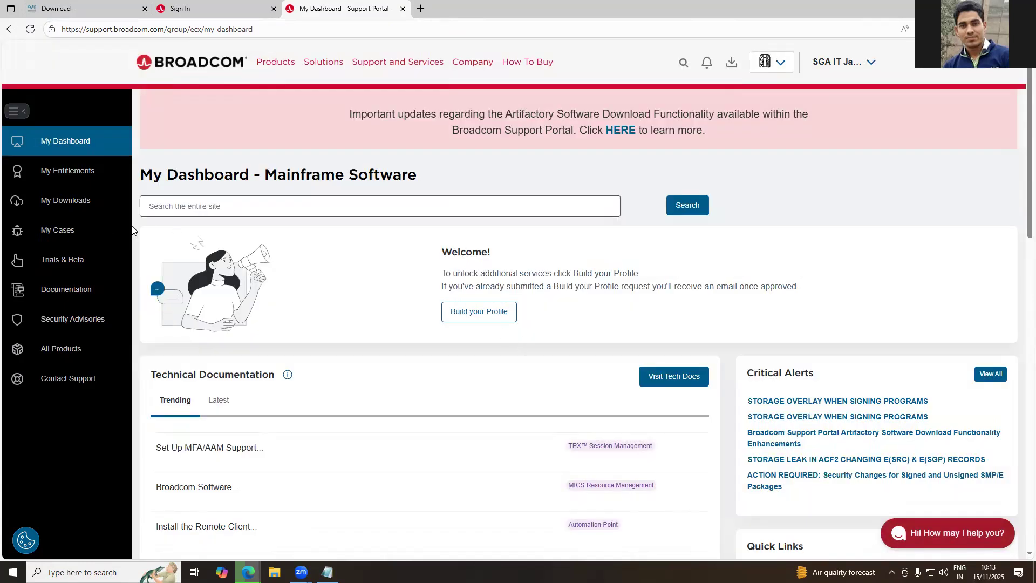
pyautogui.click(83, 203)
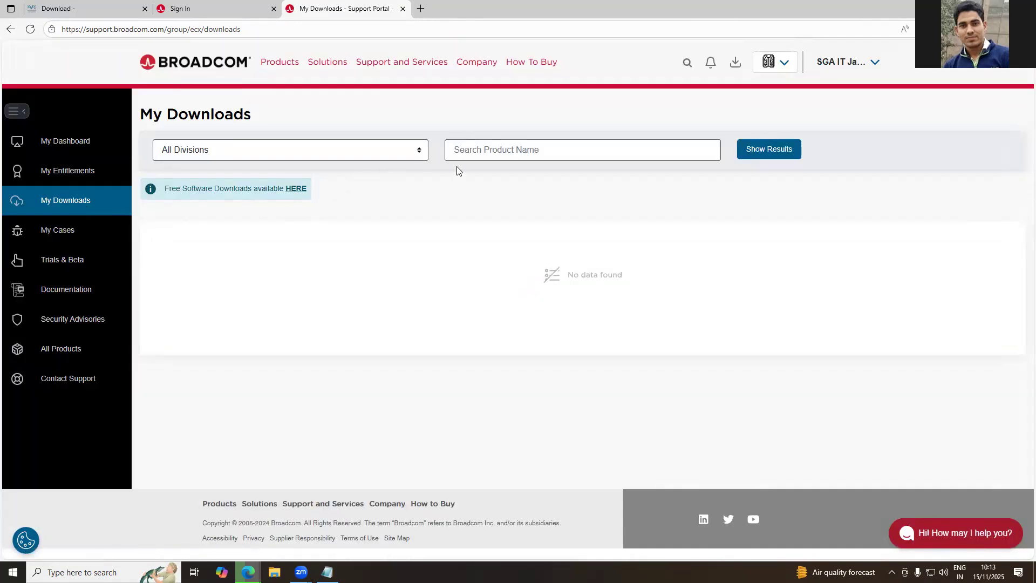
pyautogui.click(406, 153)
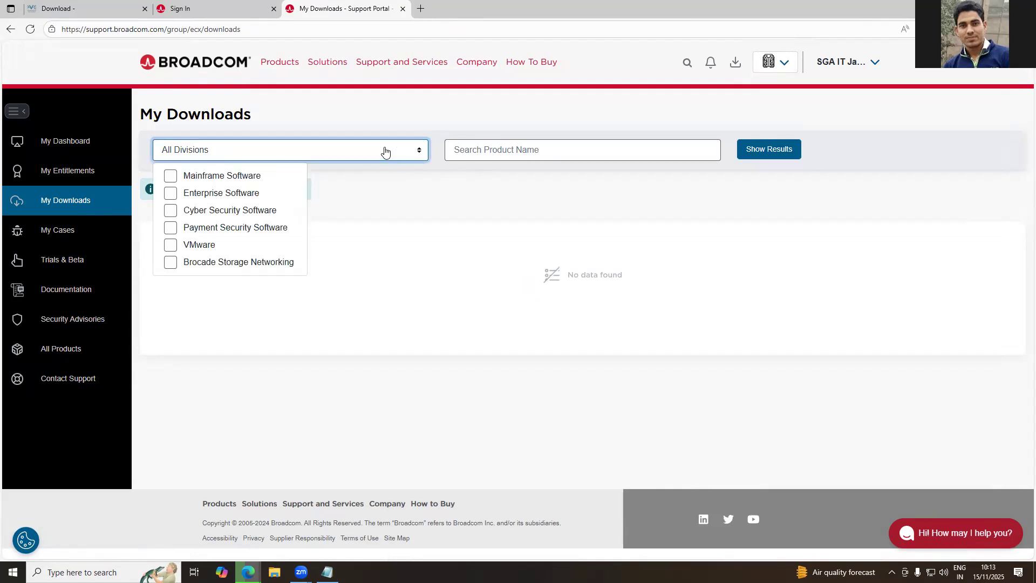
pyautogui.click(218, 198)
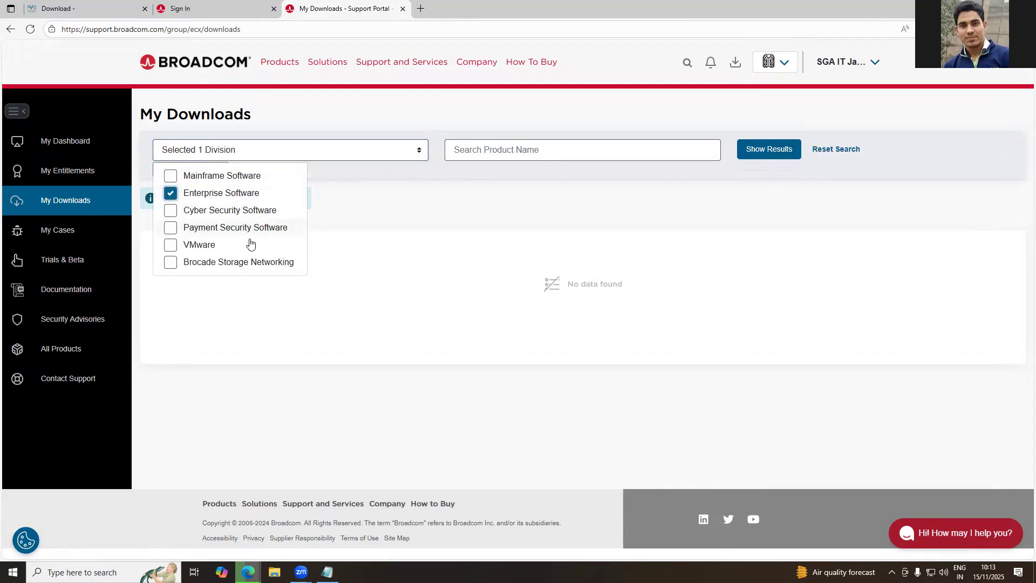
pyautogui.click(532, 172)
pyautogui.click(759, 149)
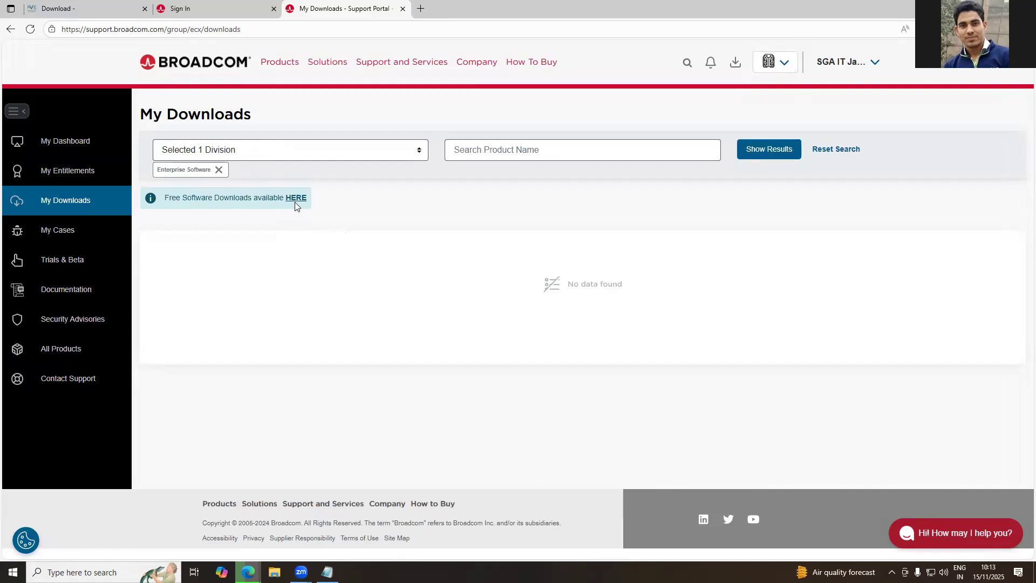
pyautogui.click(295, 200)
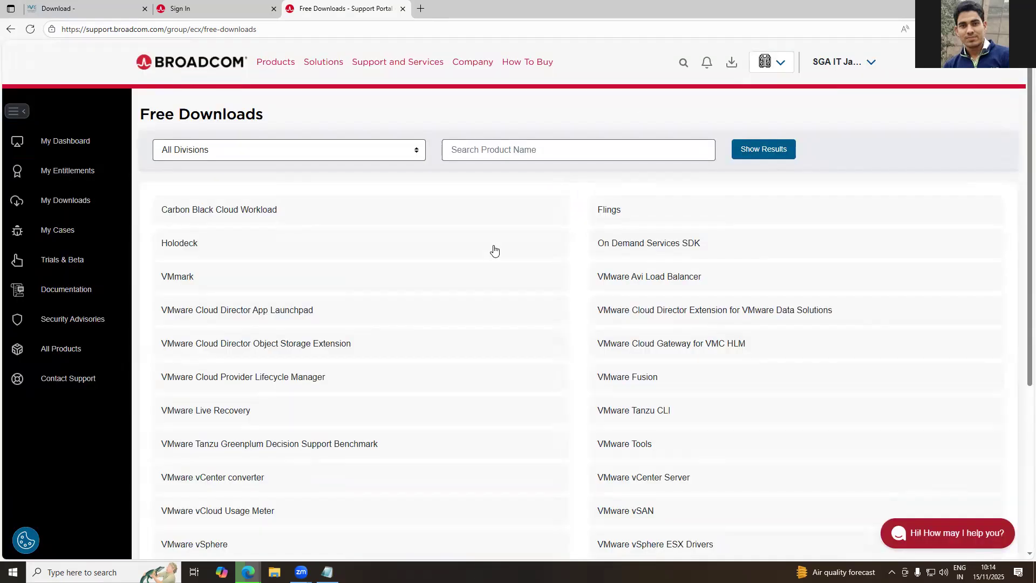
# Open VMware Workstation Pro, expand 17.0 for Windows, and go to the 17.6.1 release files.
pyautogui.scroll(-5, 591, 342)
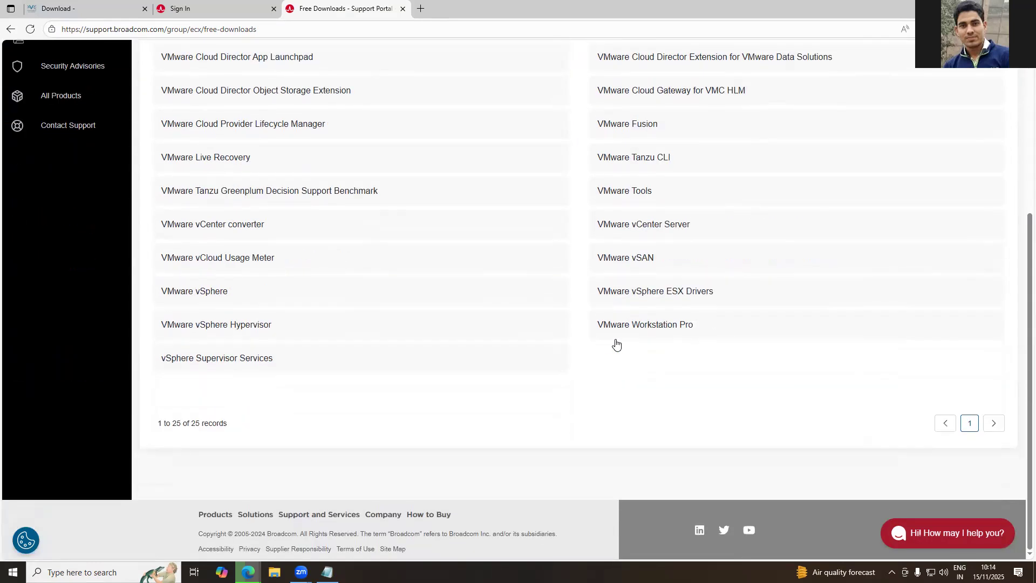
pyautogui.click(644, 331)
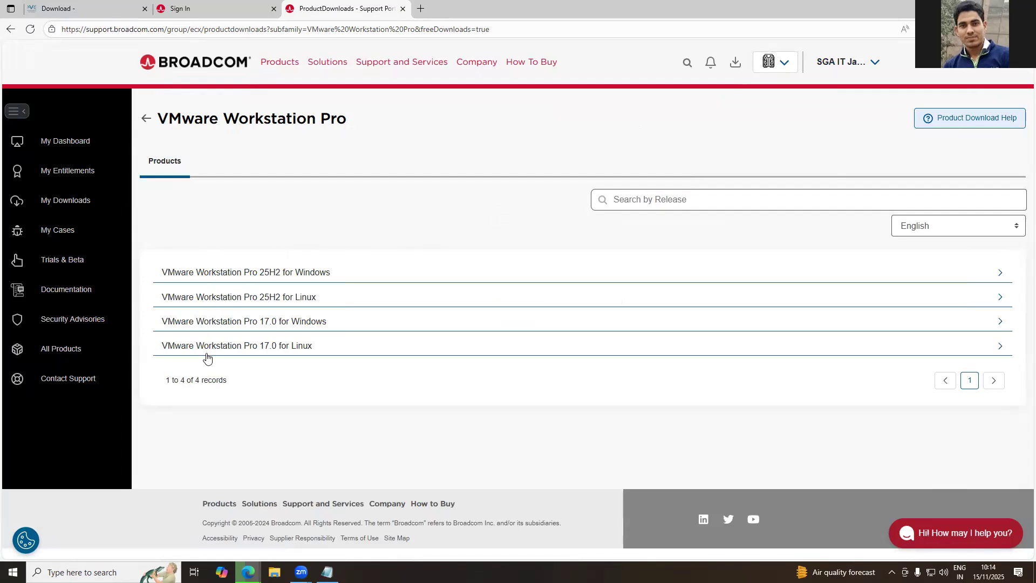
pyautogui.click(233, 323)
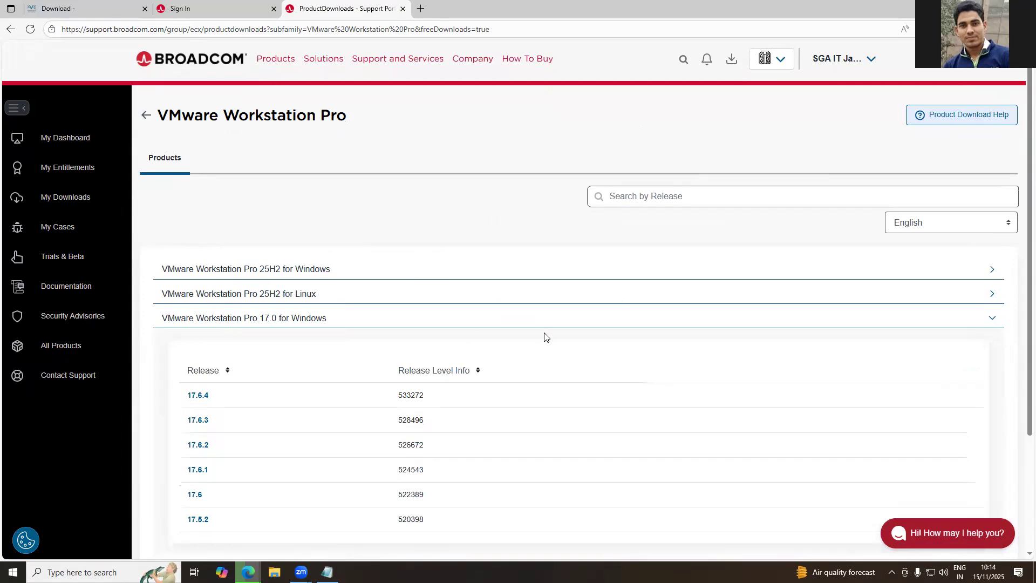
pyautogui.scroll(-3, 546, 338)
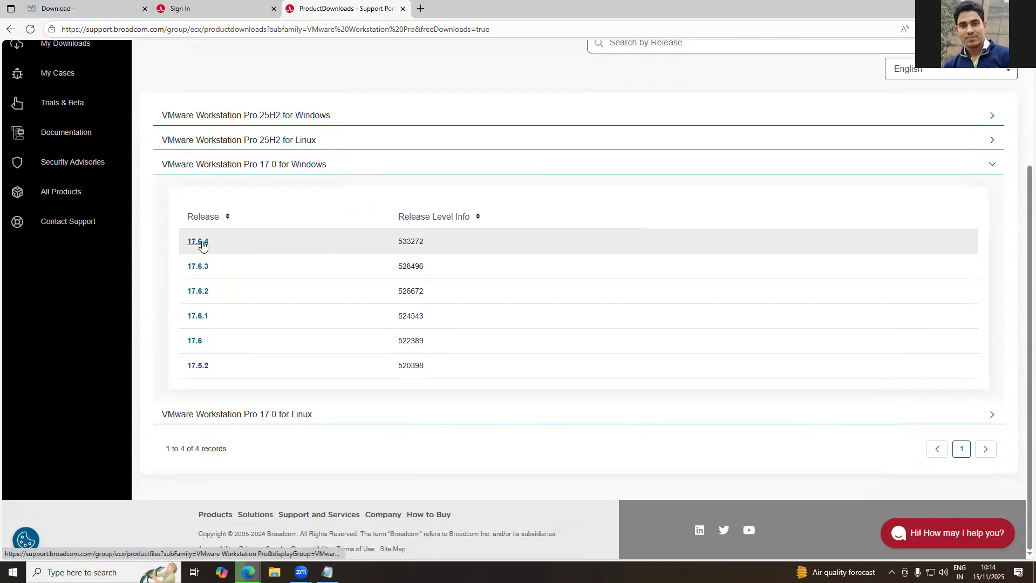
pyautogui.click(198, 316)
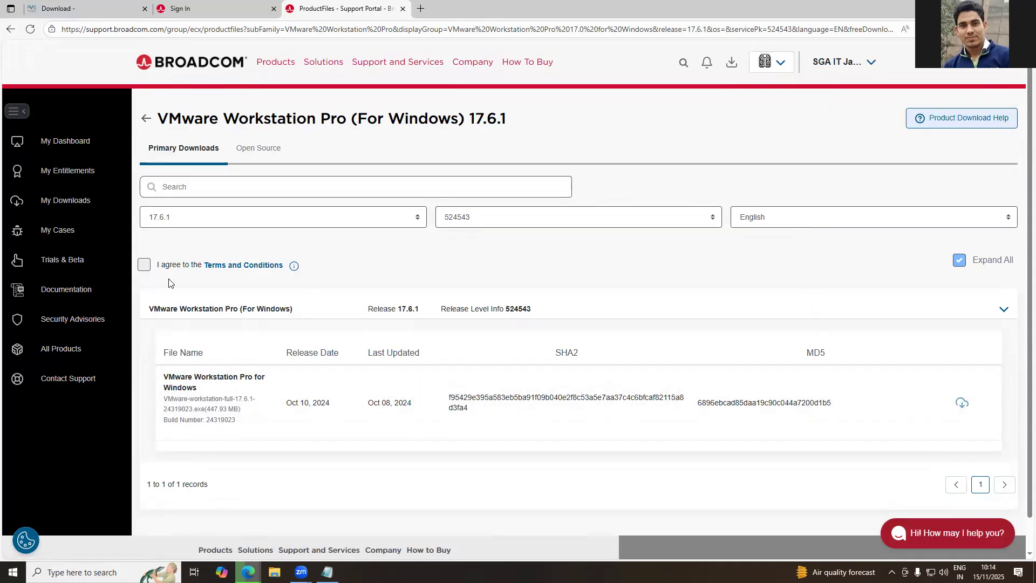
pyautogui.moveTo(145, 265)
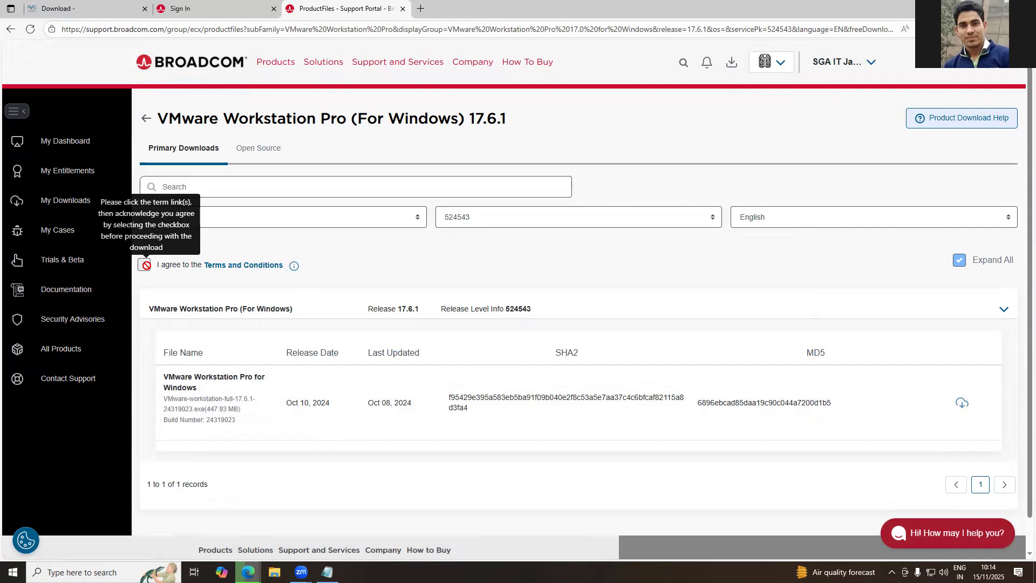
# Review and accept the Workstation Pro 17.6.1 Terms and Conditions, then close the ProductFiles tab.
pyautogui.click(249, 266)
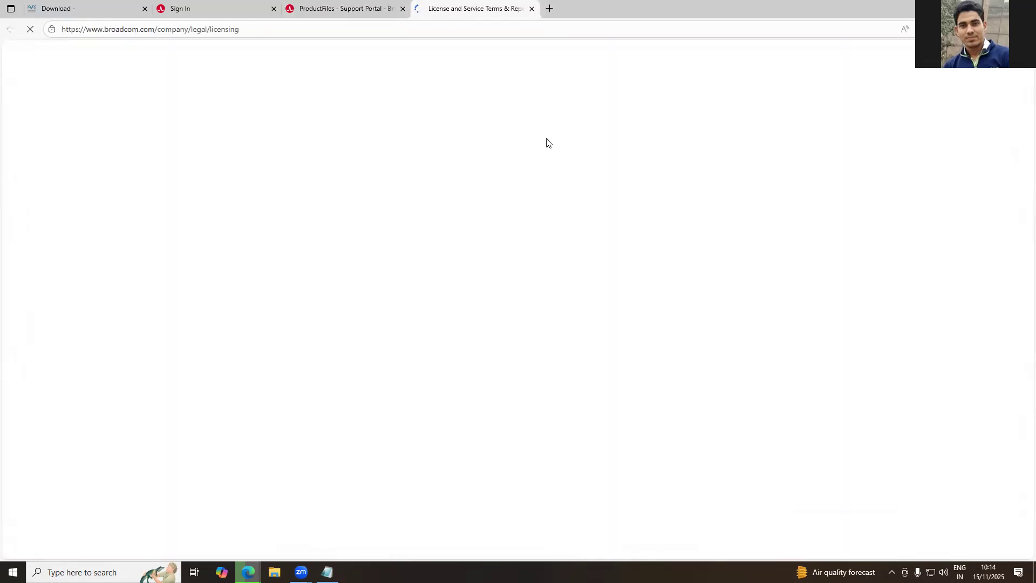
pyautogui.scroll(-15, 510, 292)
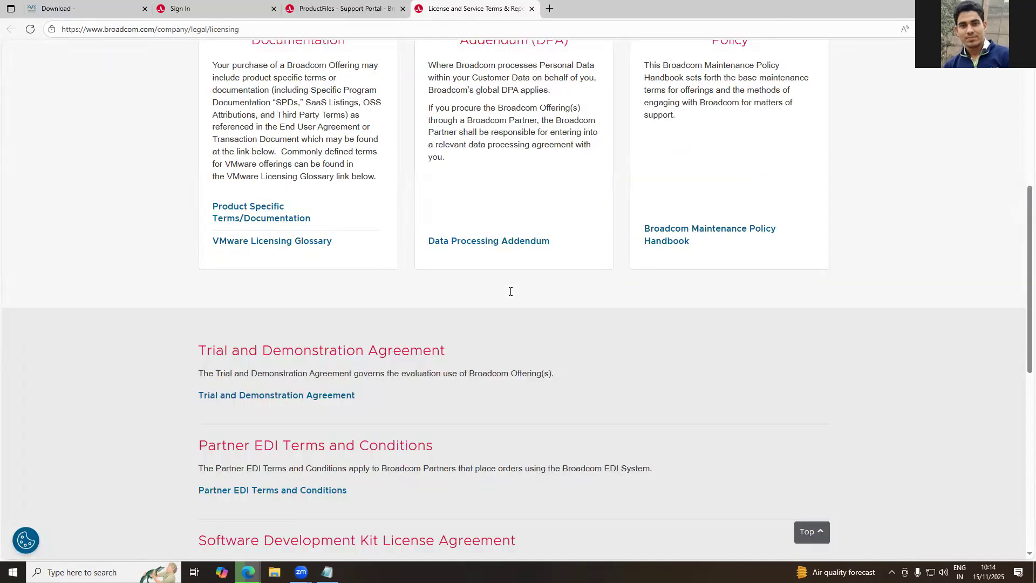
pyautogui.scroll(7, 502, 286)
pyautogui.click(530, 10)
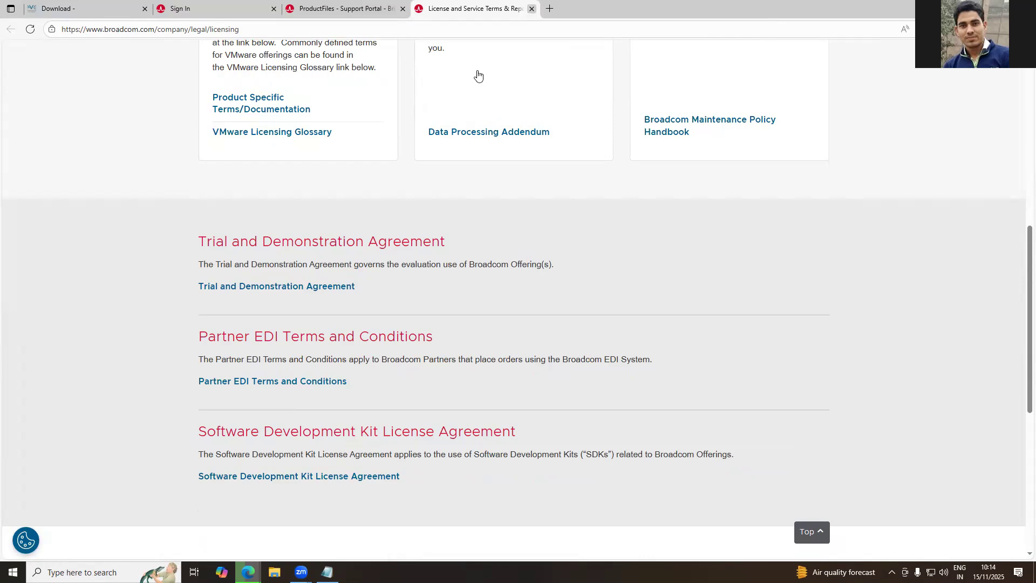
pyautogui.click(144, 265)
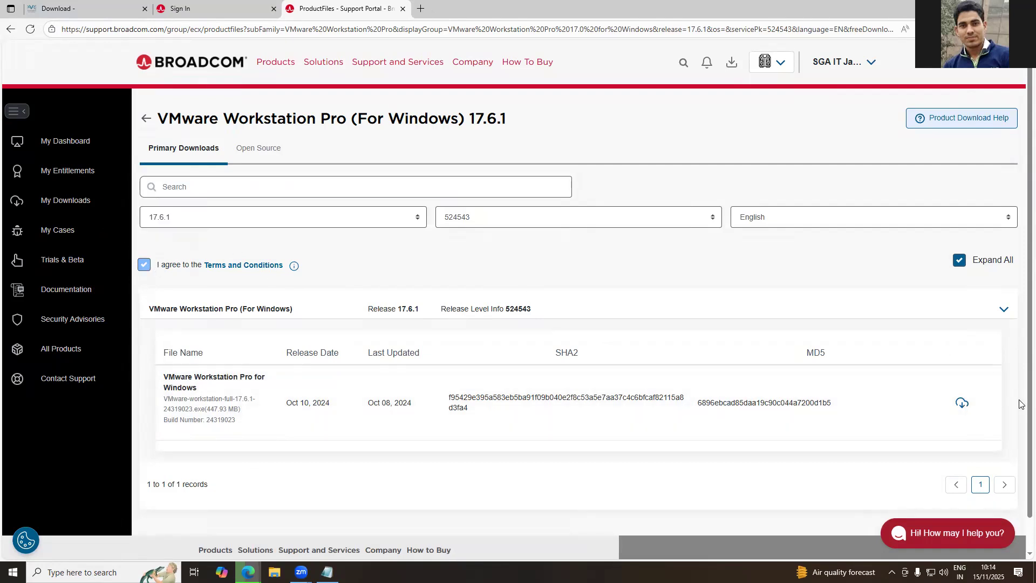
pyautogui.click(403, 10)
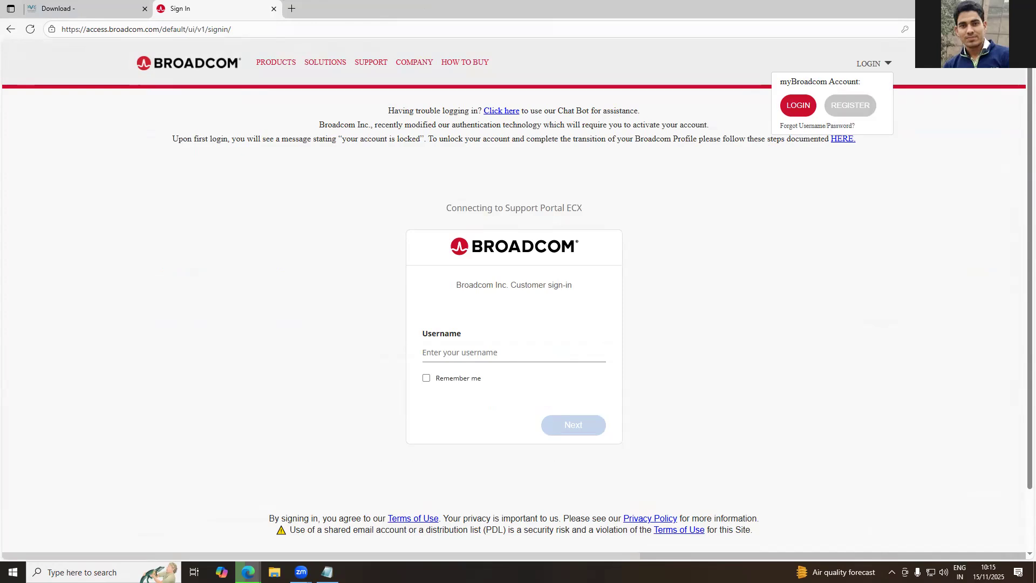
# Launch VMware Workstation from the desktop and start the New Virtual Machine wizard.
pyautogui.click(961, 8)
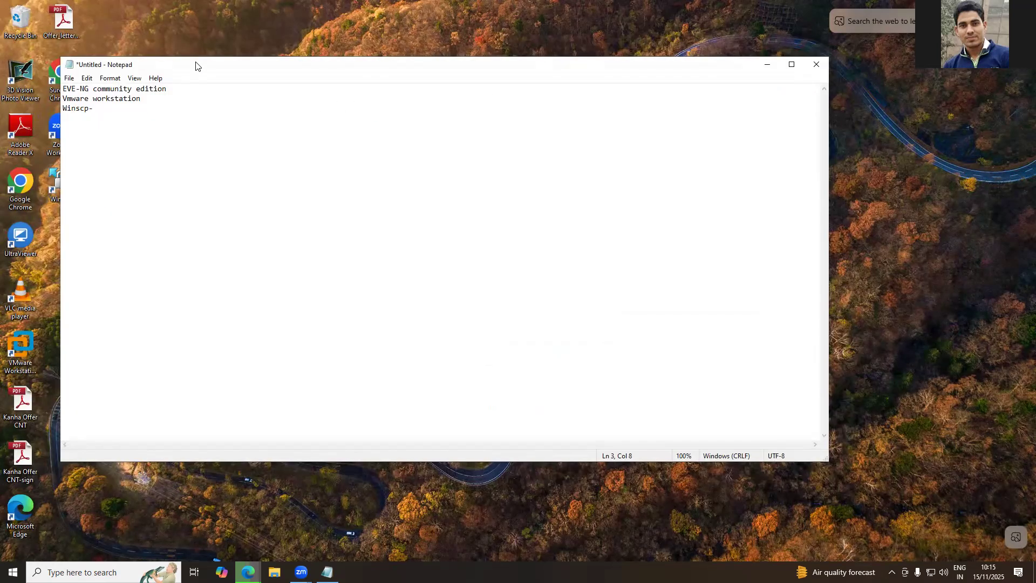
pyautogui.moveTo(196, 66); pyautogui.dragTo(287, 49)
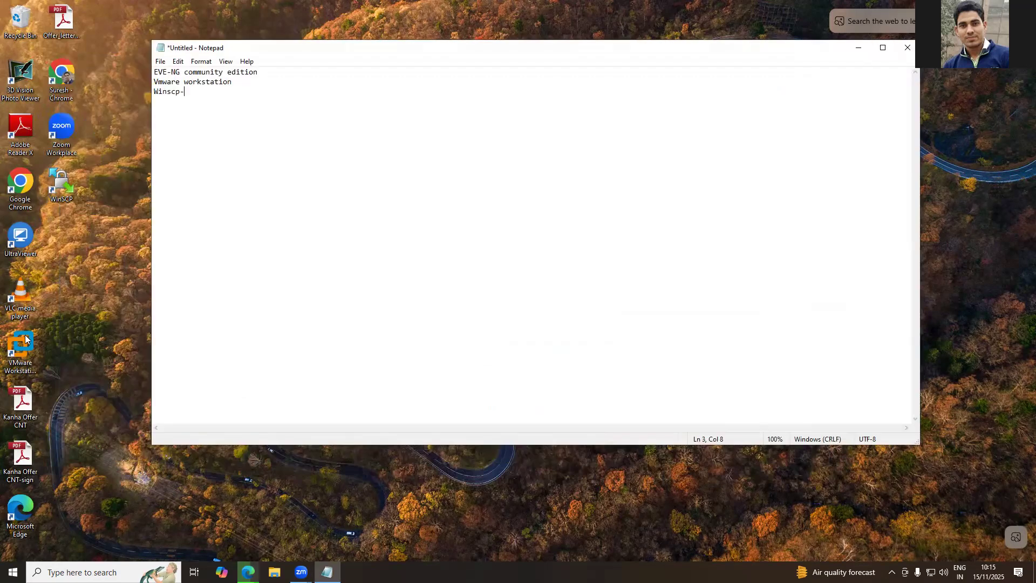
pyautogui.doubleClick(21, 351)
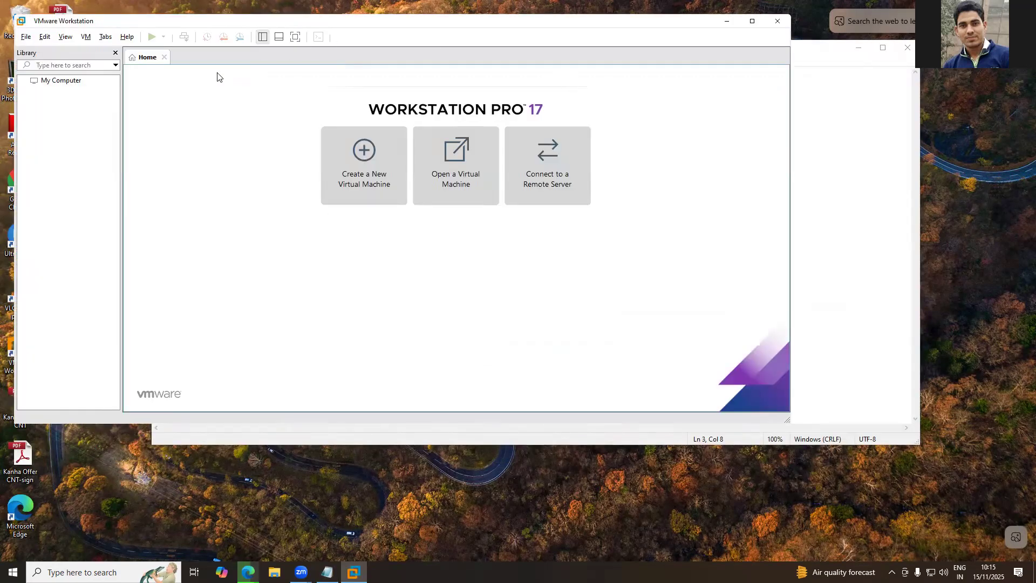
pyautogui.click(349, 180)
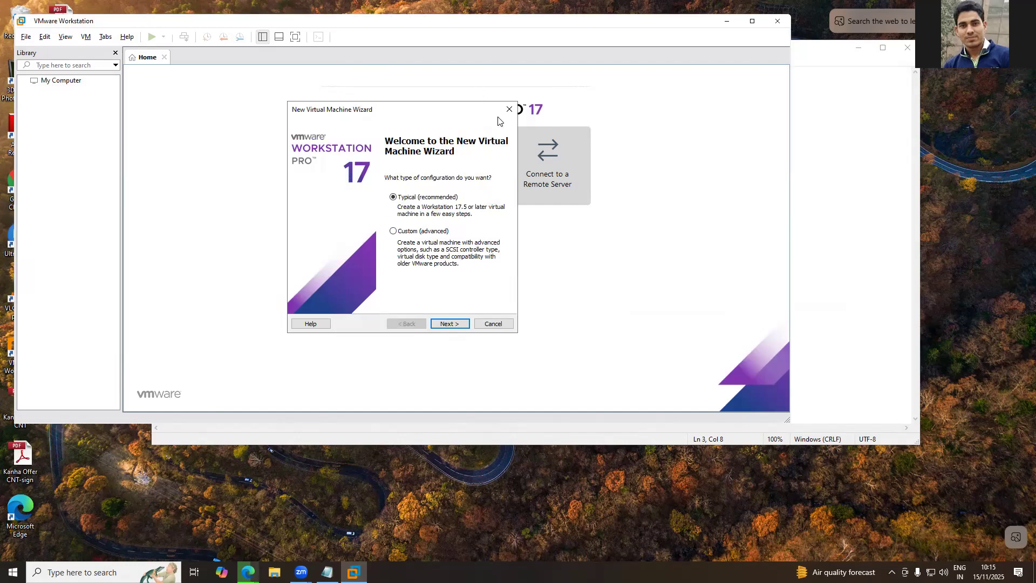
pyautogui.click(511, 111)
pyautogui.moveTo(510, 23); pyautogui.dragTo(537, 24)
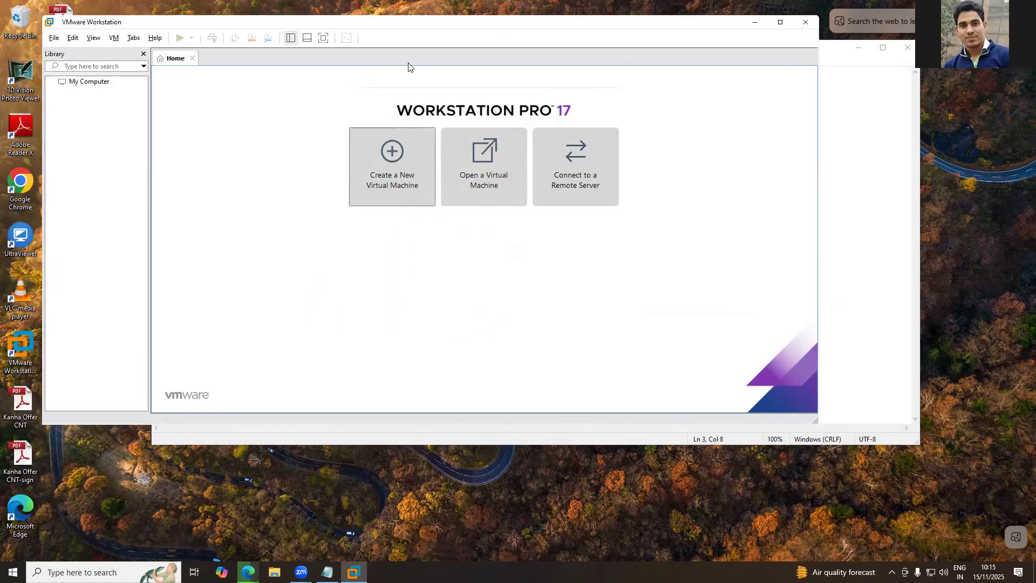
pyautogui.click(410, 180)
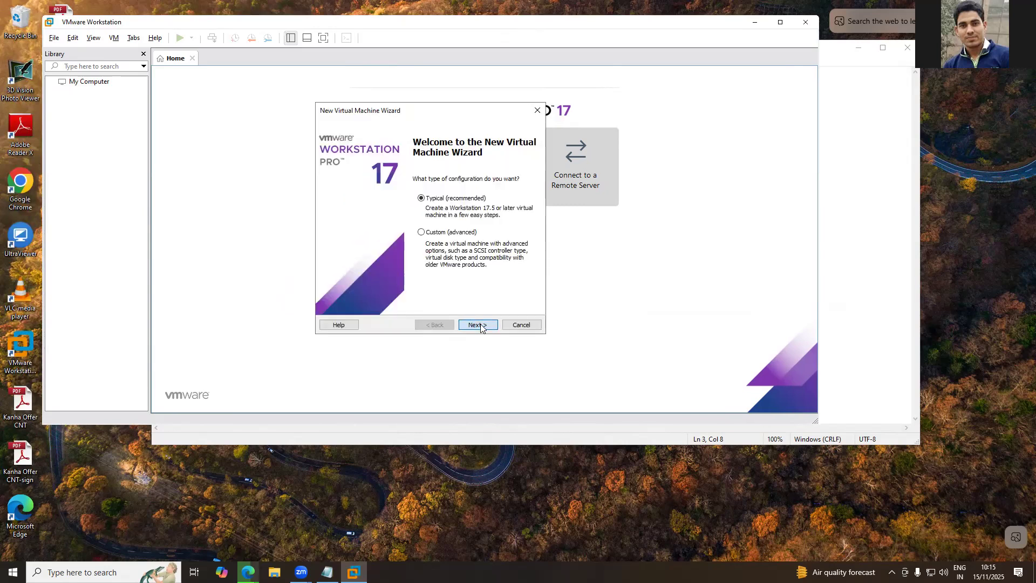
# Choose Typical setup, install the OS later, pick Linux Ubuntu, and name the machine EVE-NG.
pyautogui.click(479, 325)
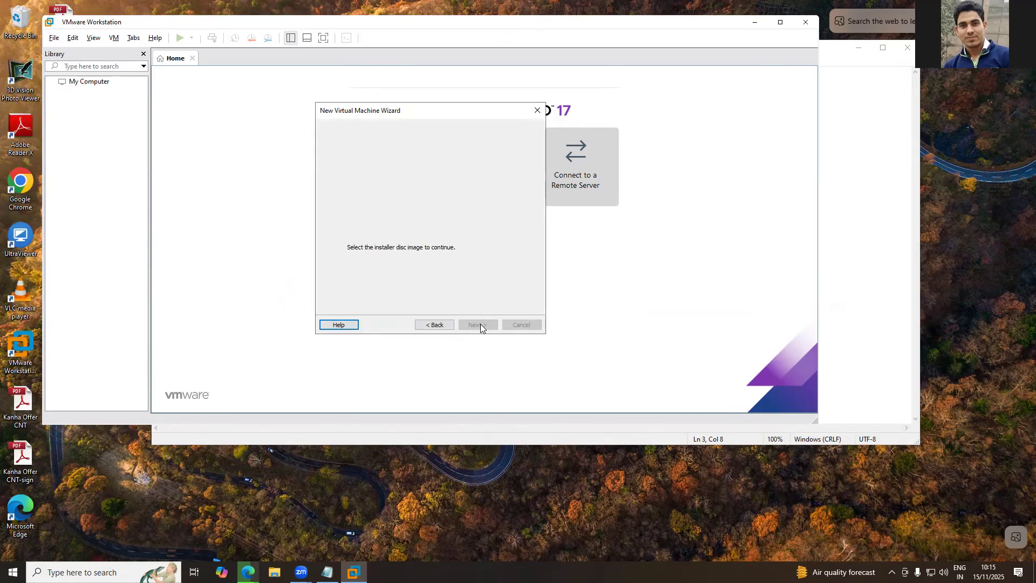
pyautogui.click(341, 268)
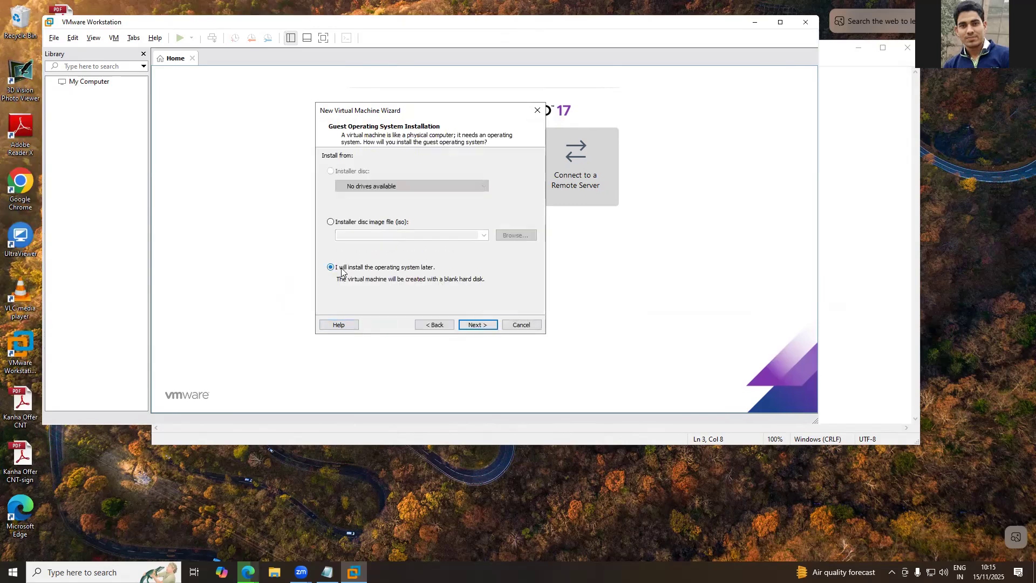
pyautogui.click(470, 326)
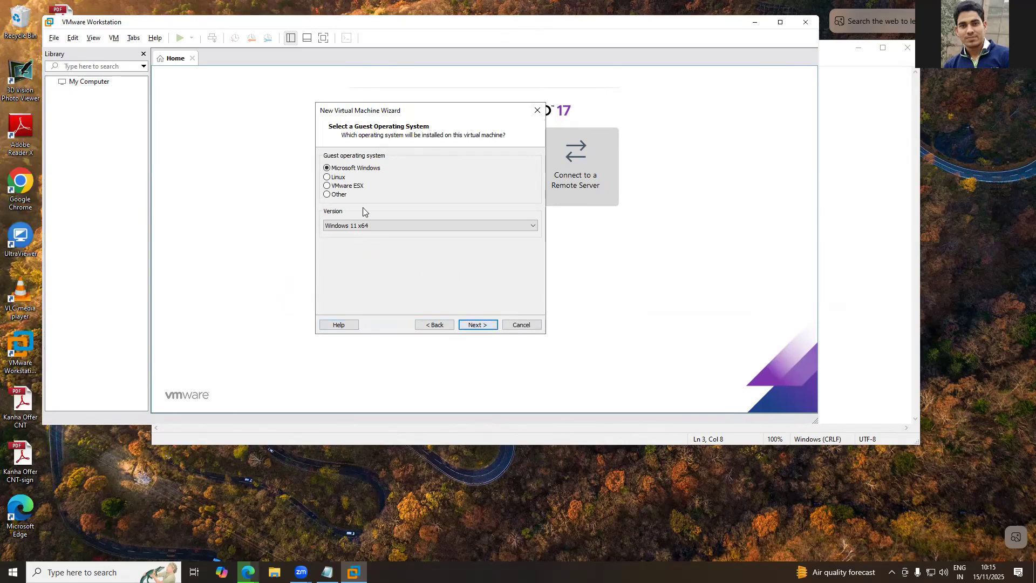
pyautogui.click(340, 180)
pyautogui.click(376, 225)
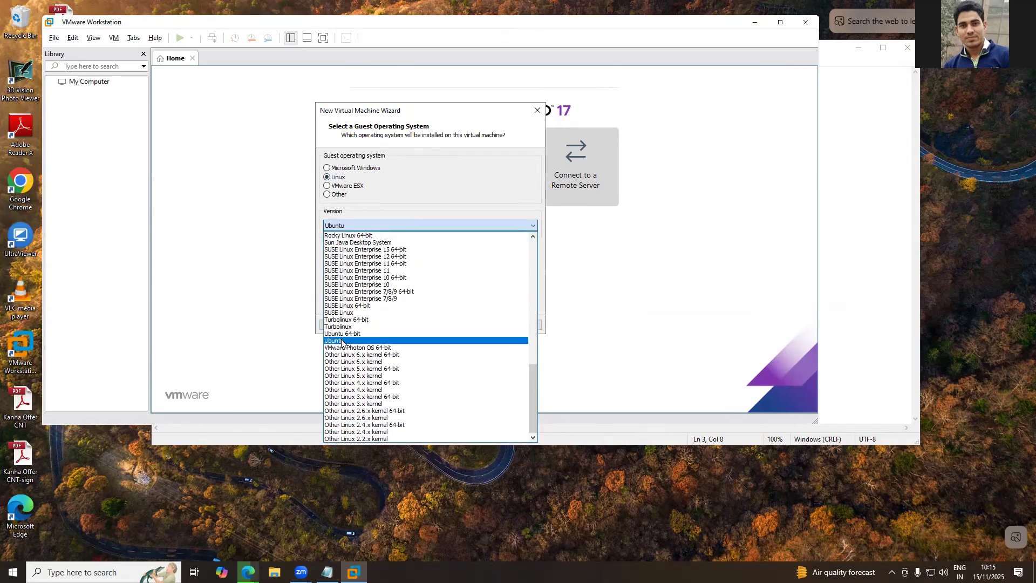
pyautogui.click(378, 340)
pyautogui.click(477, 324)
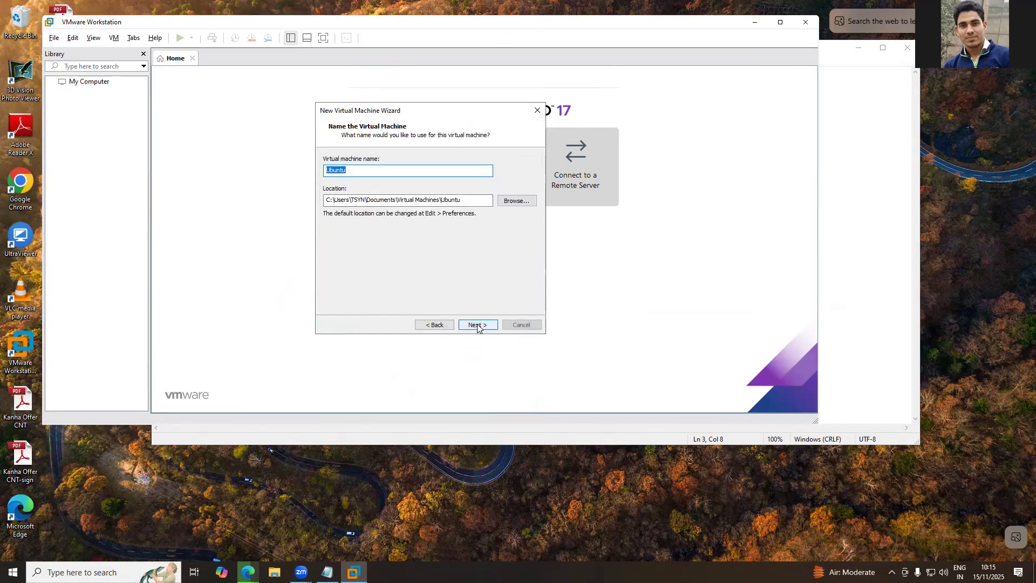
pyautogui.write('EVE-NG')
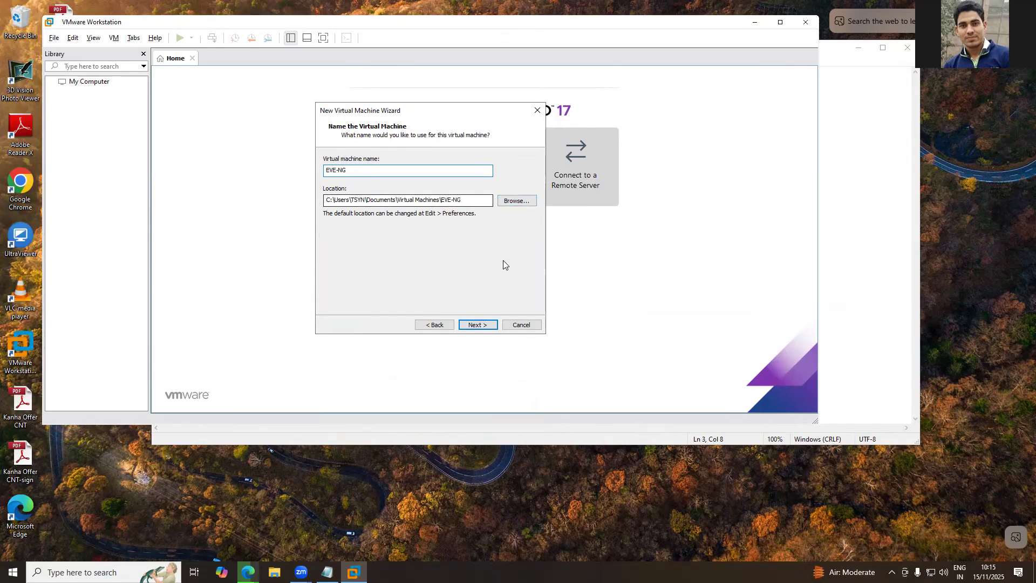
pyautogui.click(477, 324)
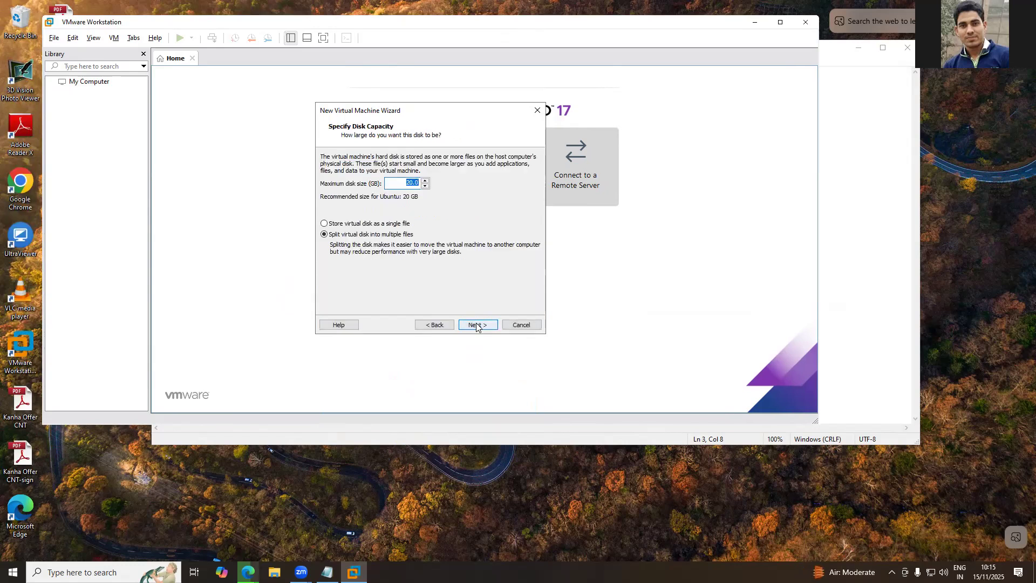
# Check free drive space, then give EVE-NG a 100 GB disk split into multiple files.
pyautogui.press('super+e')
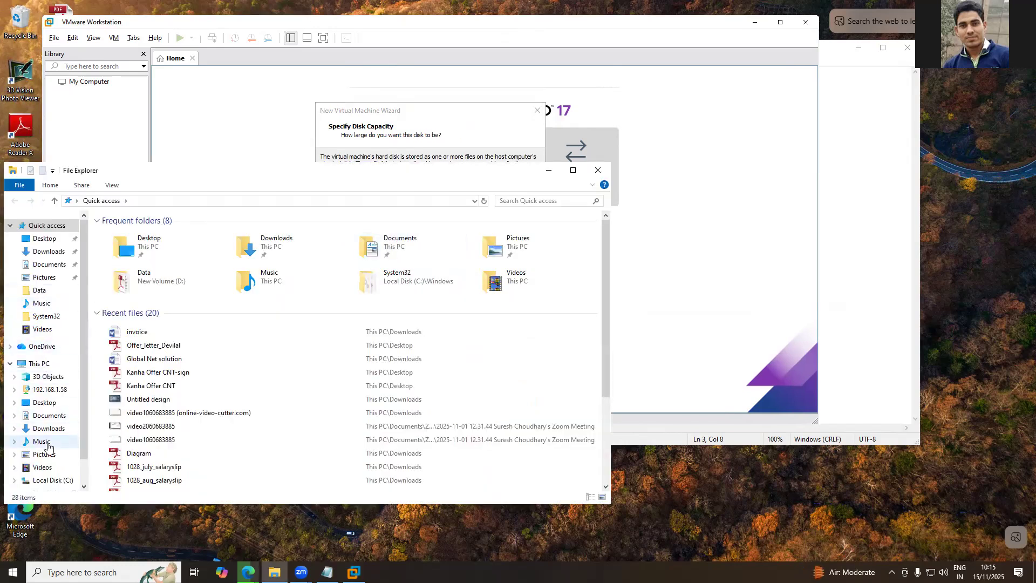
pyautogui.click(38, 364)
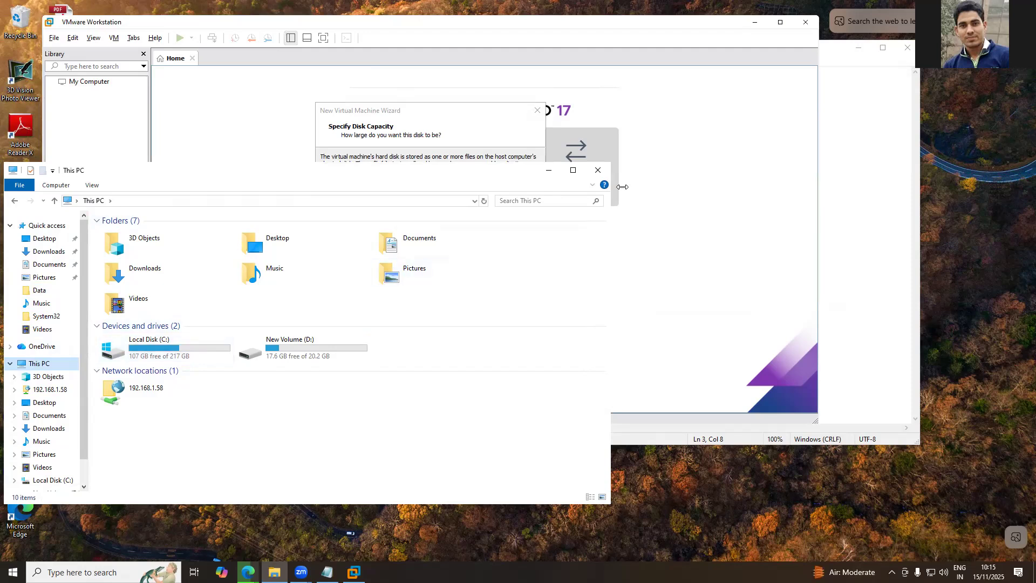
pyautogui.click(599, 172)
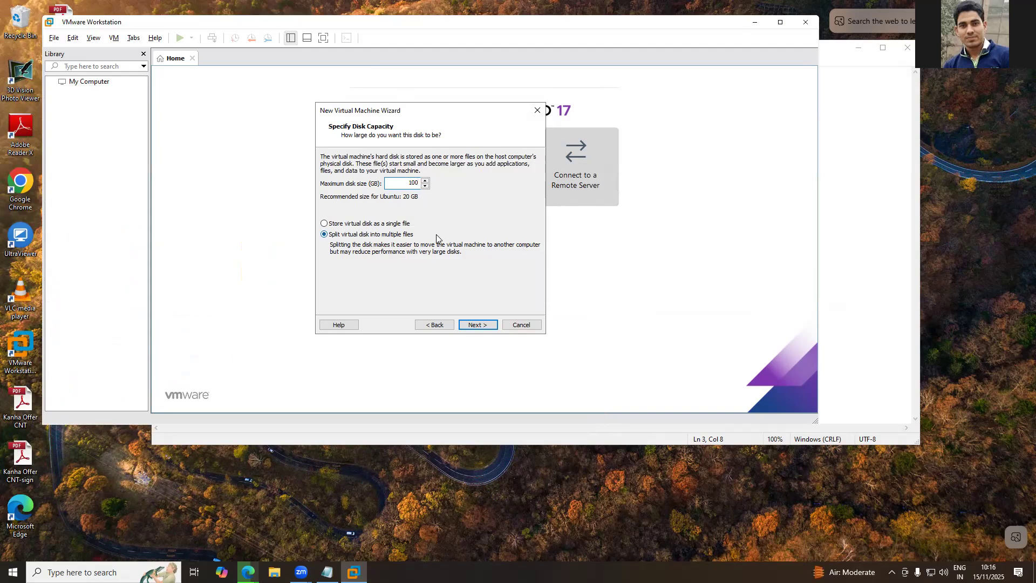
pyautogui.click(359, 223)
pyautogui.click(483, 325)
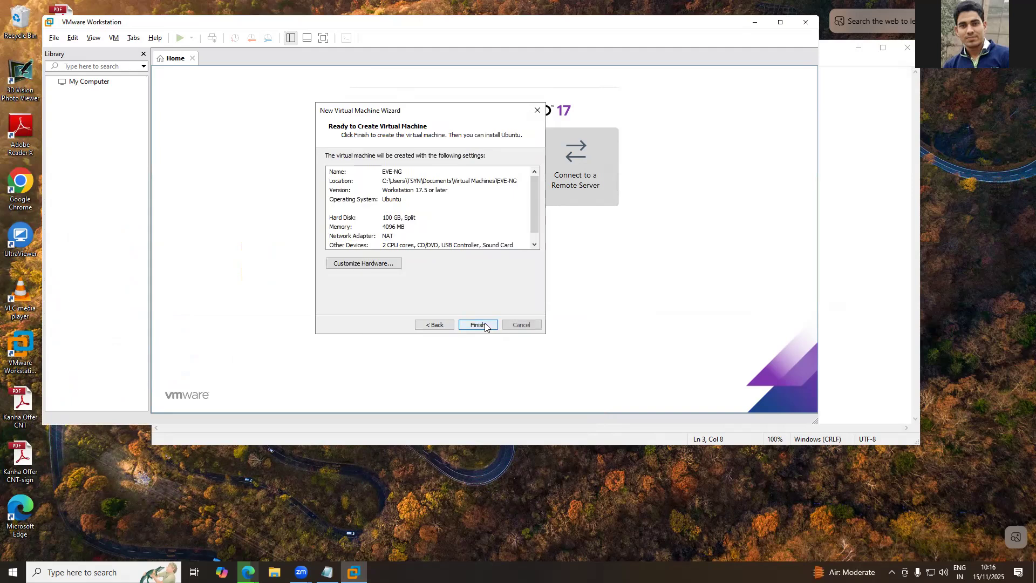
# Set EVE-NG hardware to 8 GB memory, 2 cores per processor, and VT-x/EPT, then finish.
pyautogui.click(388, 264)
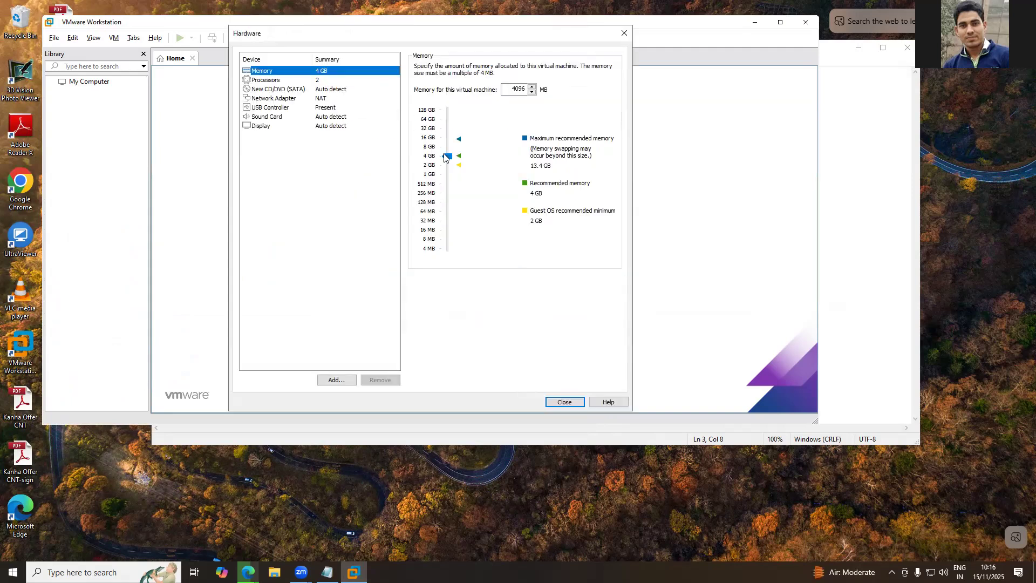
pyautogui.click(446, 157)
pyautogui.moveTo(450, 148); pyautogui.dragTo(450, 148)
pyautogui.click(327, 80)
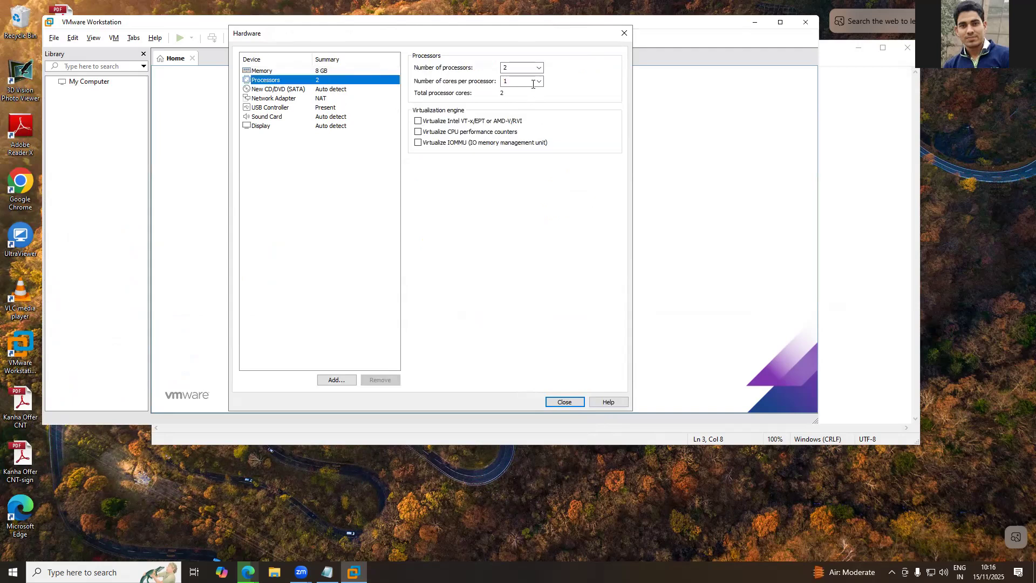
pyautogui.click(419, 122)
pyautogui.click(539, 82)
pyautogui.press('Down')
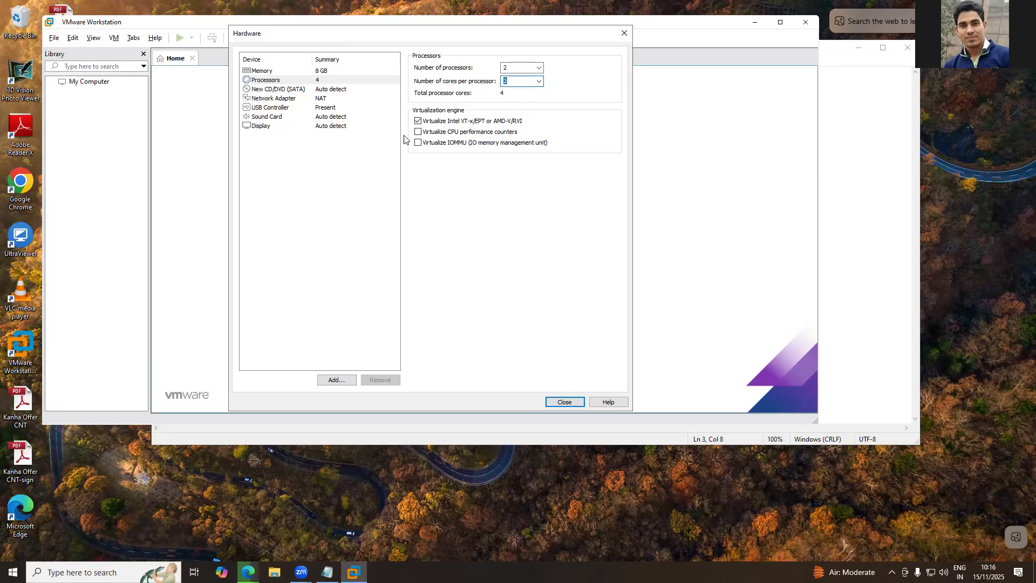
pyautogui.click(326, 89)
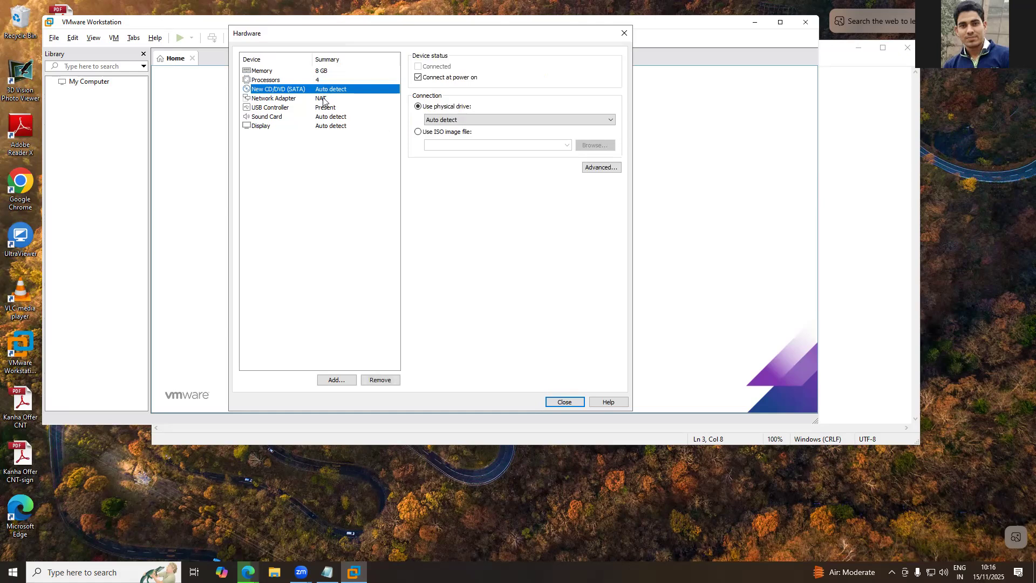
pyautogui.click(324, 99)
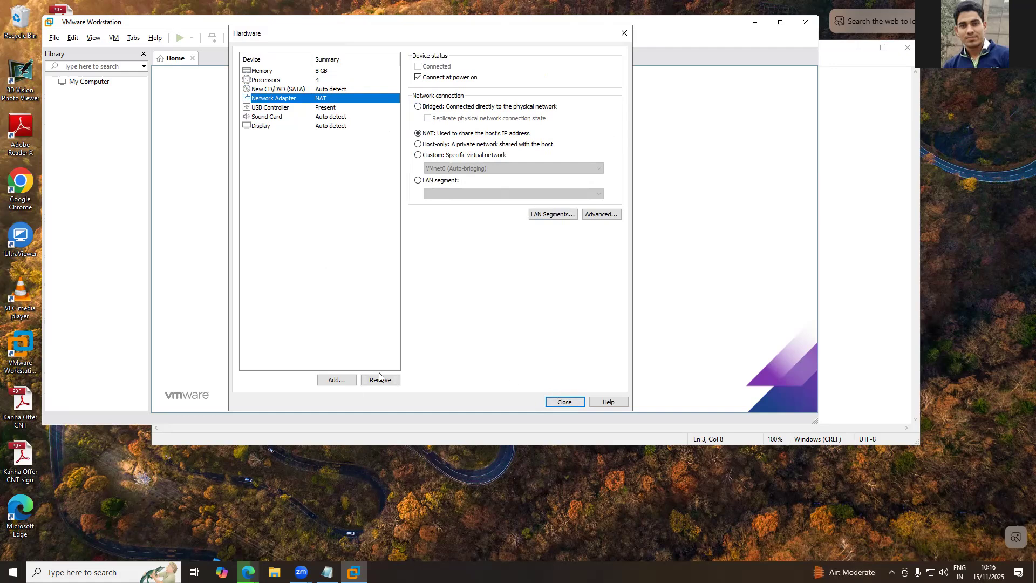
pyautogui.click(550, 403)
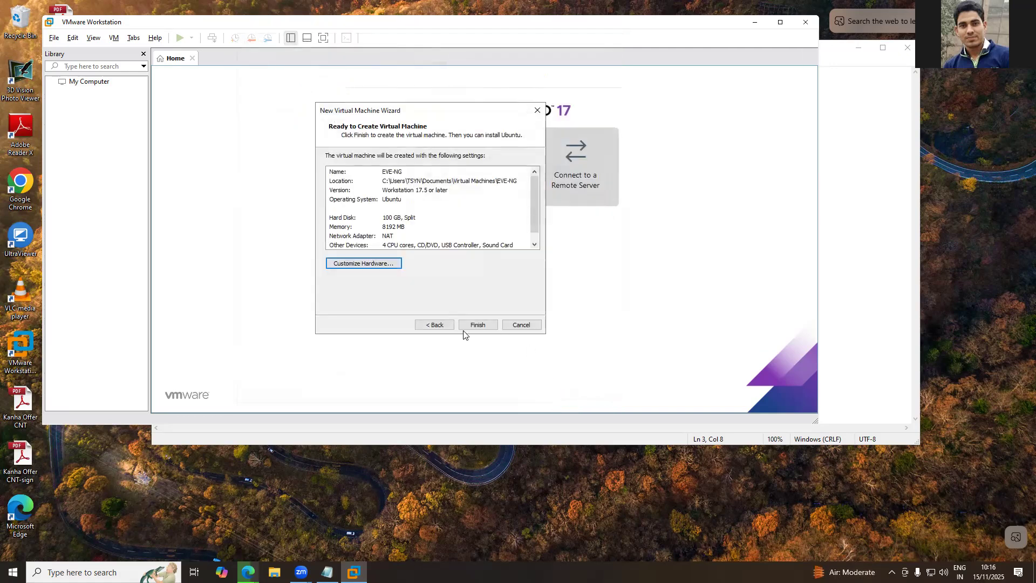
pyautogui.click(483, 324)
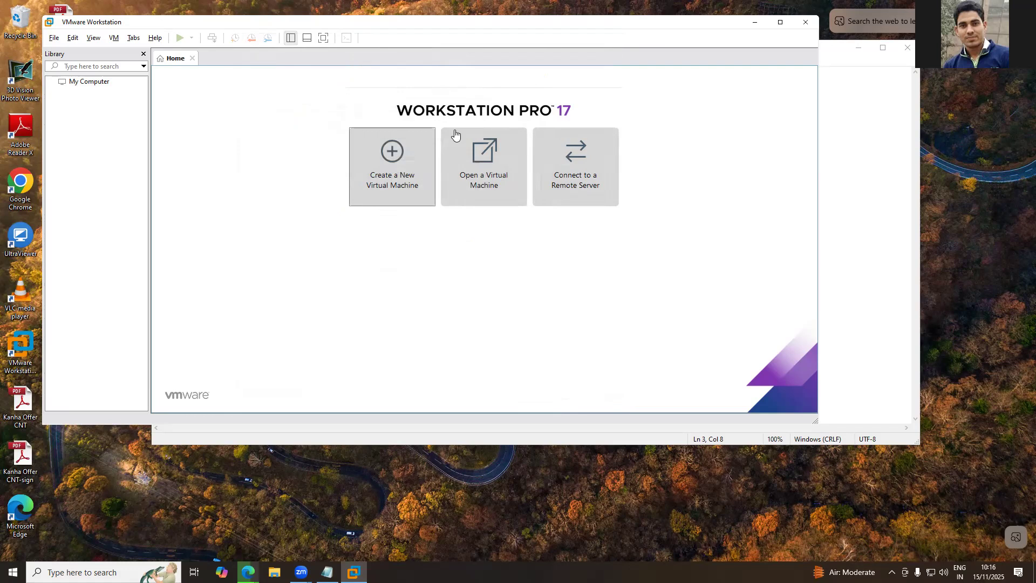
# Select the EVE-NG machine in the library, then bring Edge forward to see the 3.1 GB ISO download.
pyautogui.click(85, 96)
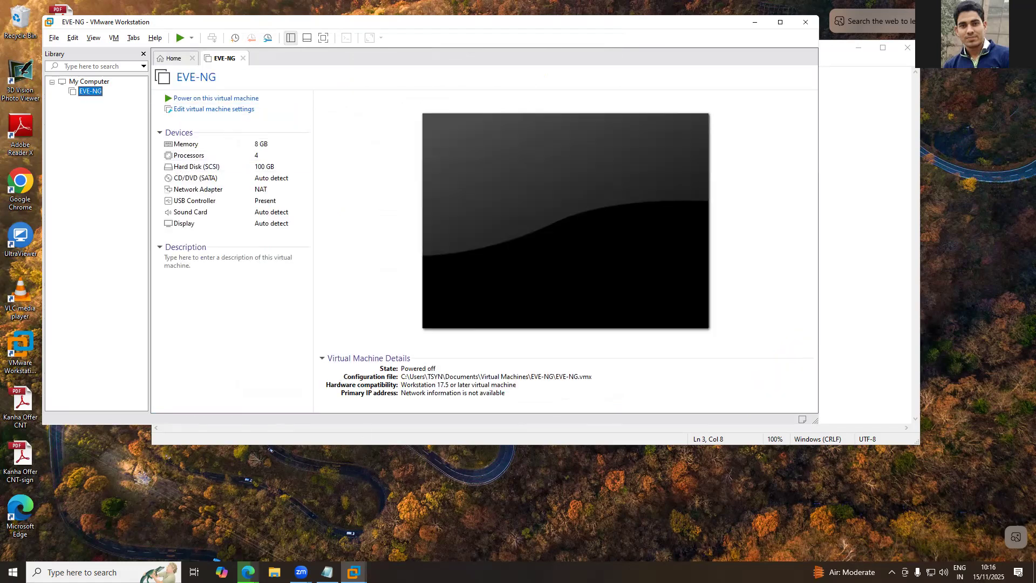
pyautogui.click(248, 572)
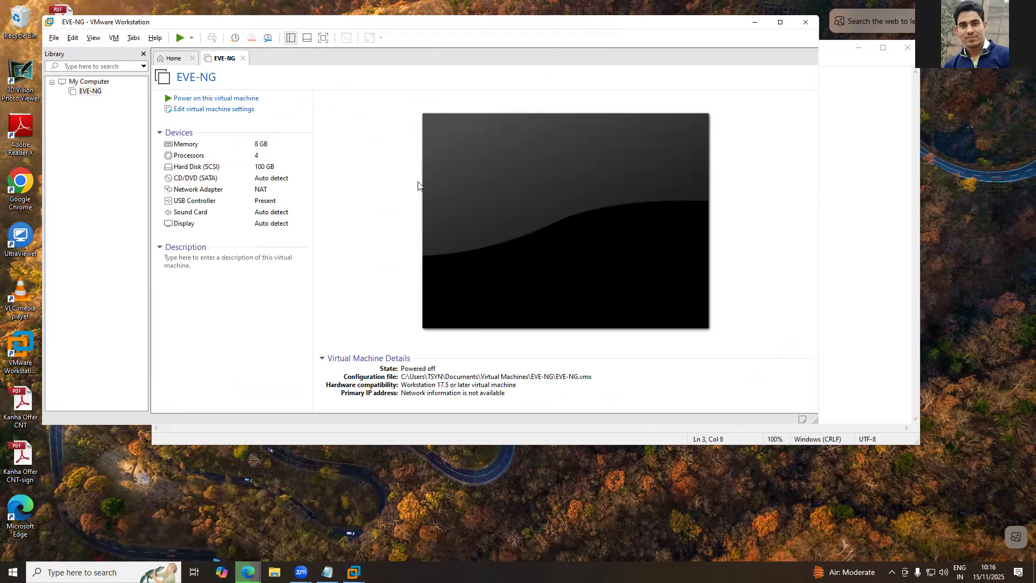
pyautogui.moveTo(247, 572)
pyautogui.click(204, 530)
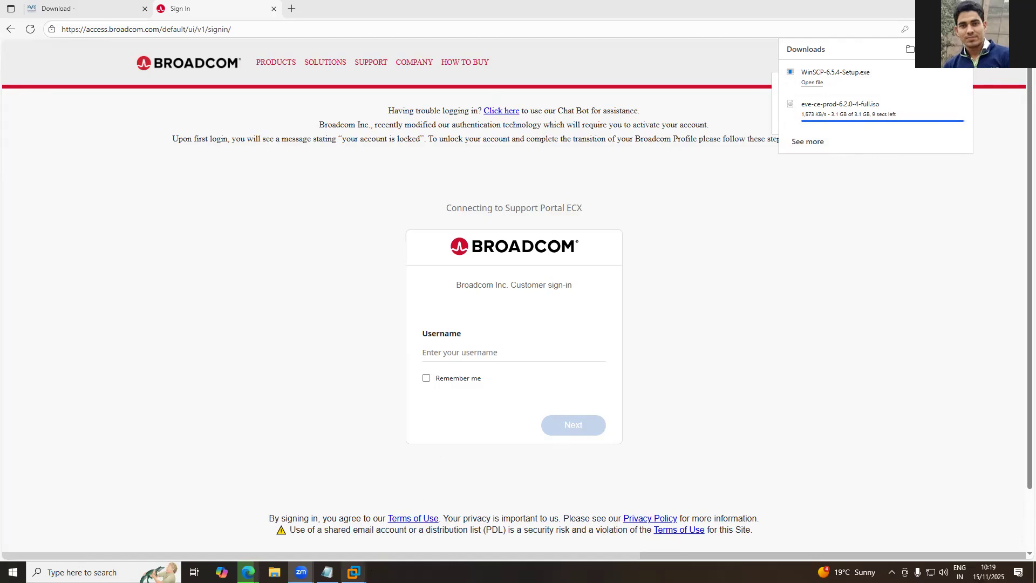
# Show the eve-ce-prod-6.2.0-4-full ISO in the Downloads folder, then return to the EVE-NG VM window.
pyautogui.moveTo(353, 571)
pyautogui.click(386, 550)
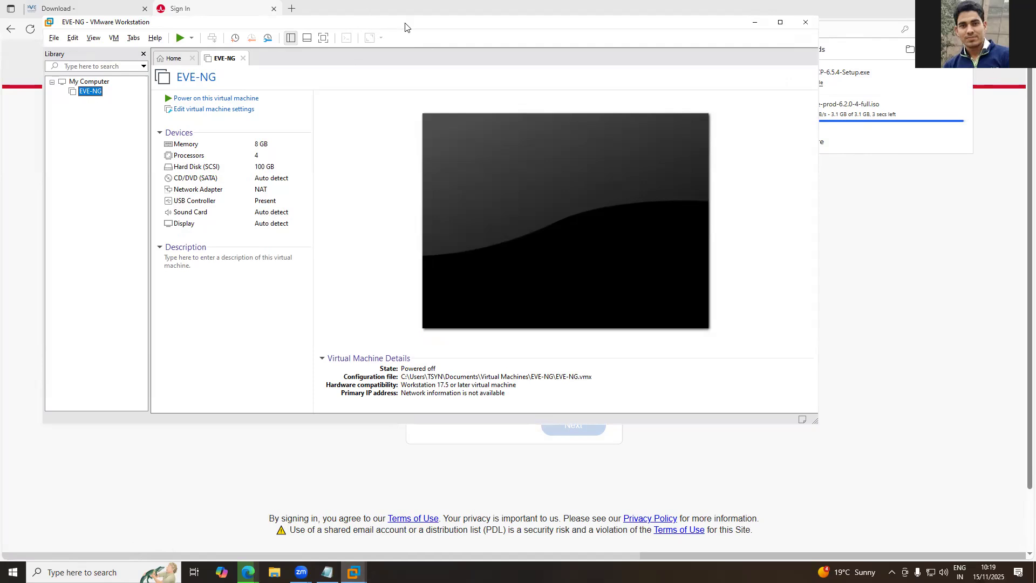
pyautogui.moveTo(409, 31); pyautogui.dragTo(416, 43)
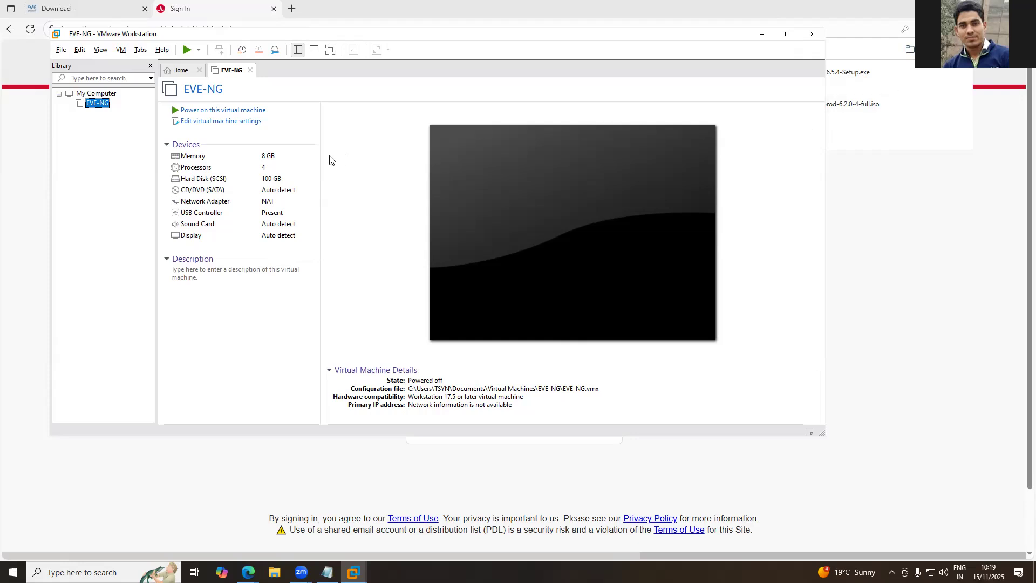
pyautogui.click(944, 105)
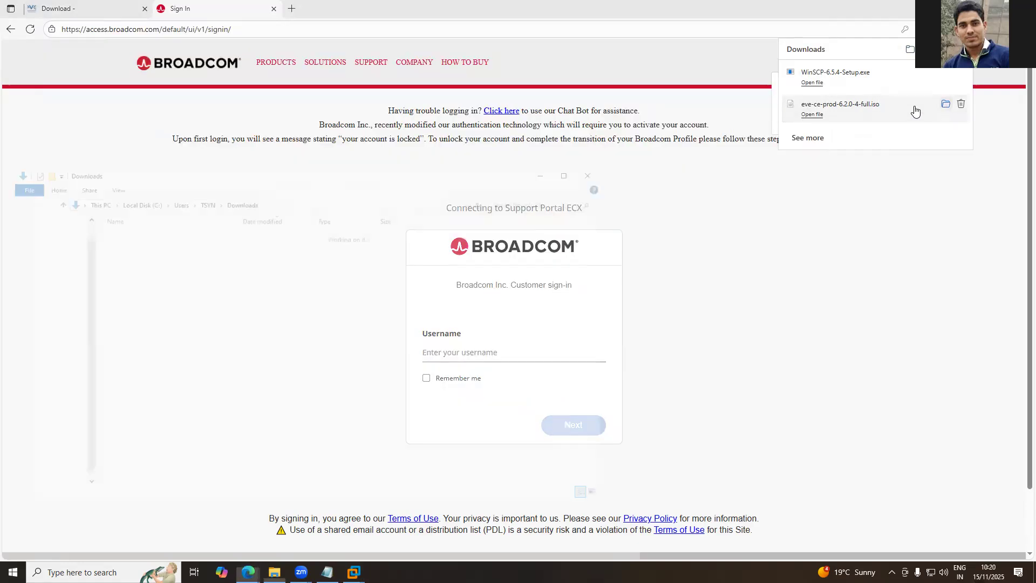
pyautogui.scroll(-2, 203, 366)
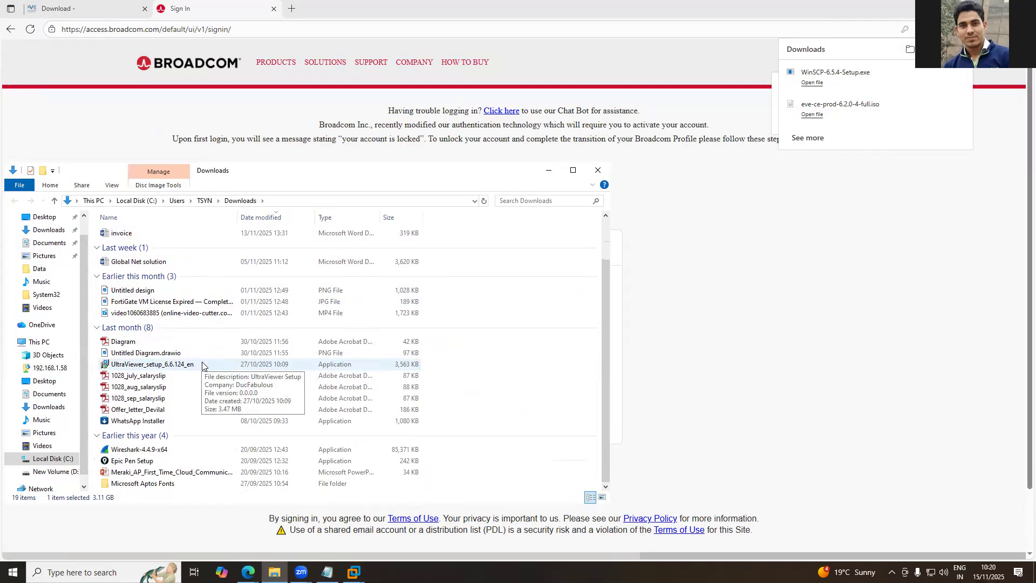
pyautogui.scroll(2, 202, 366)
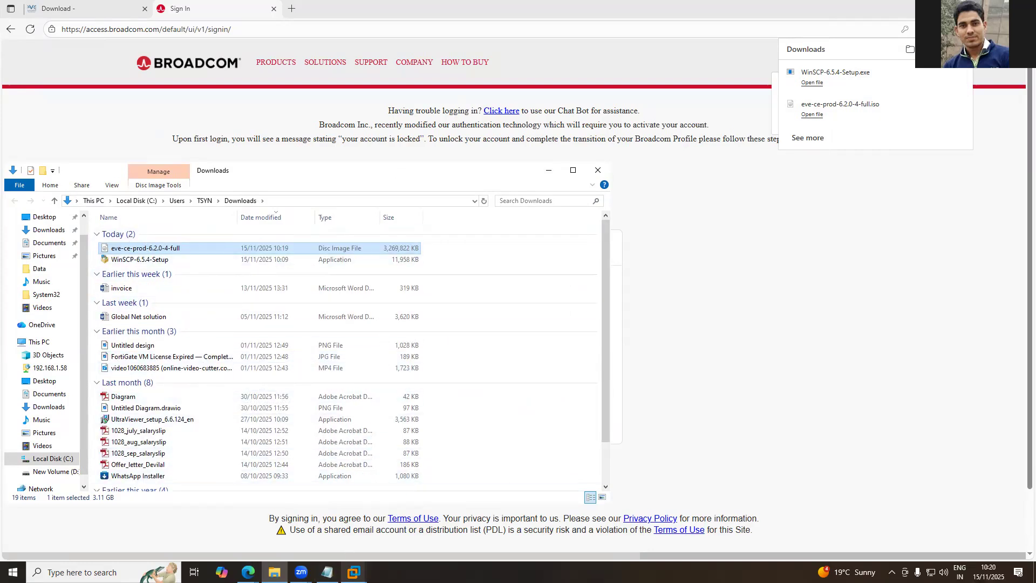
pyautogui.click(354, 572)
pyautogui.click(413, 507)
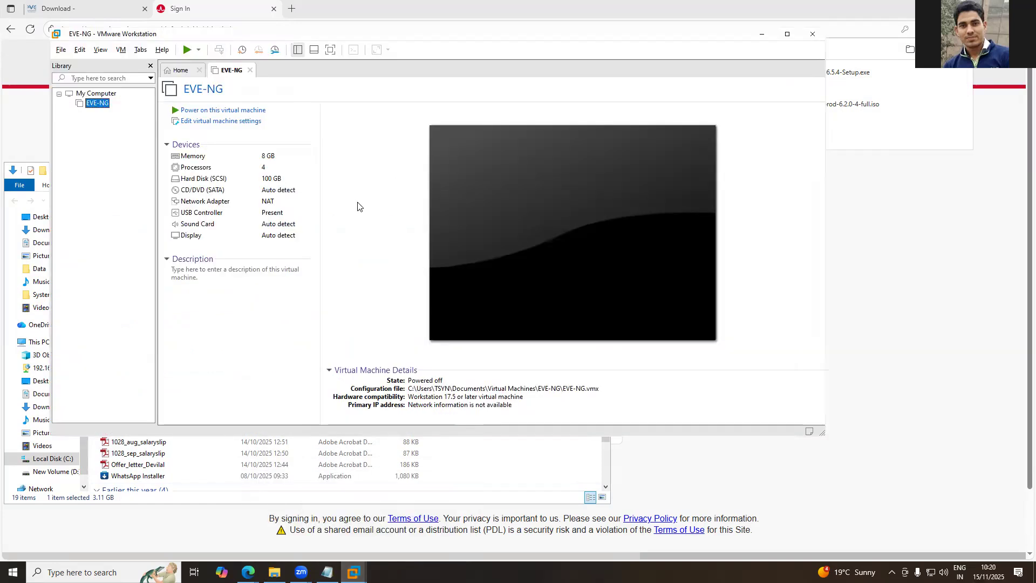
# Attach the eve-ce-prod-6.2.0-4-full ISO from Downloads to the CD/DVD drive and power on EVE-NG.
pyautogui.click(212, 124)
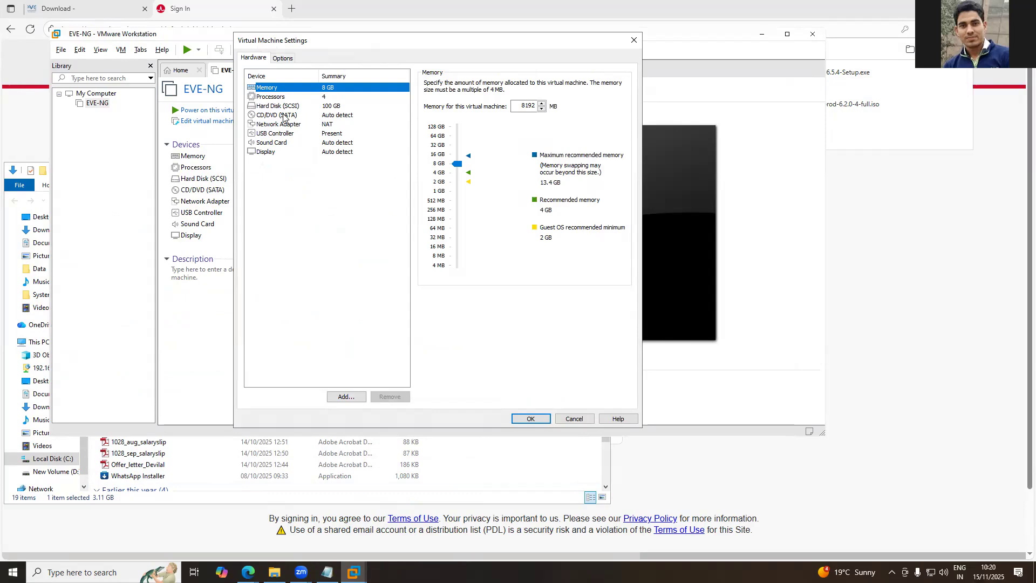
pyautogui.click(284, 115)
pyautogui.click(443, 150)
pyautogui.click(609, 163)
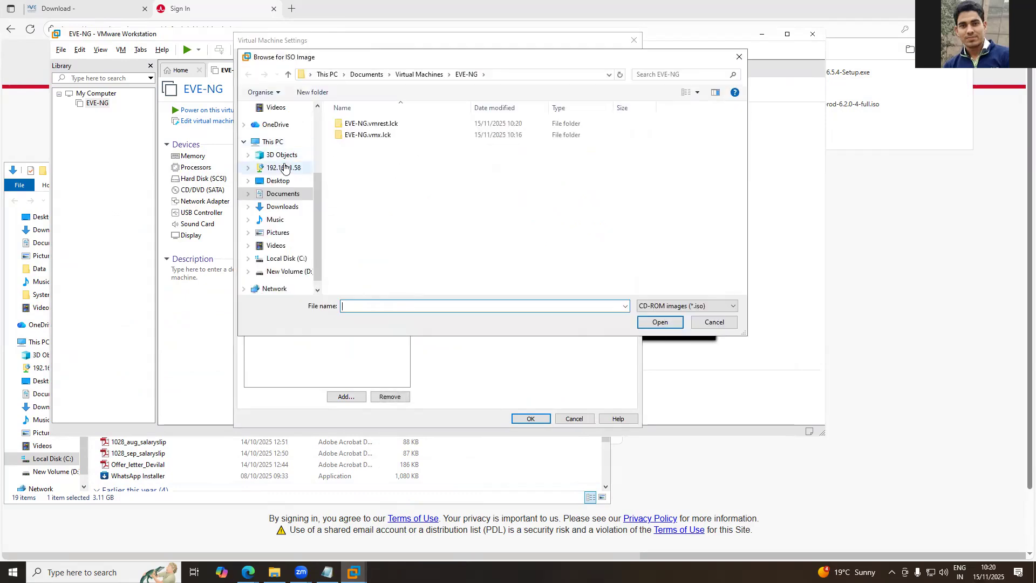
pyautogui.click(279, 195)
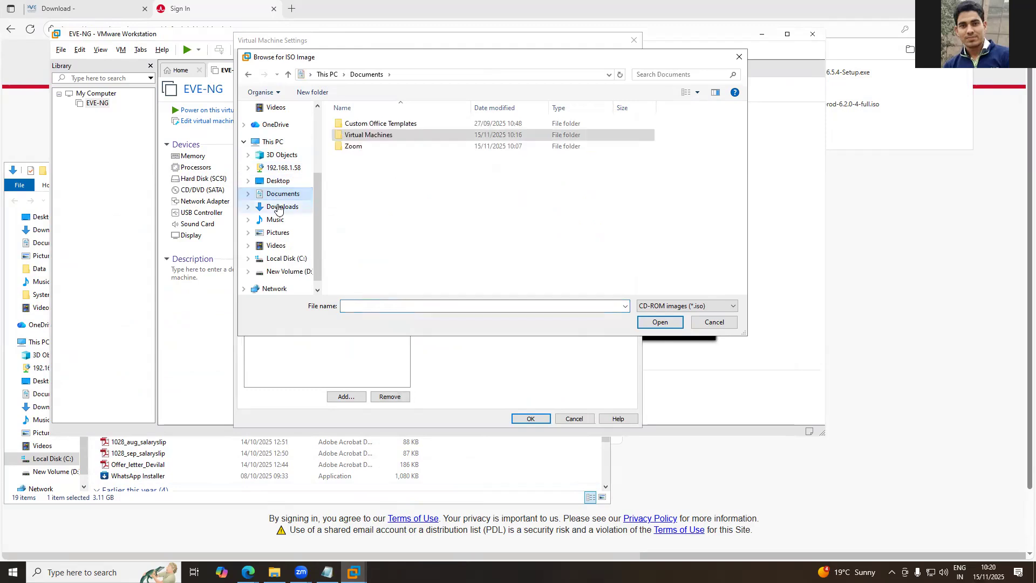
pyautogui.click(282, 207)
pyautogui.click(378, 138)
pyautogui.click(378, 138)
pyautogui.click(649, 320)
pyautogui.click(649, 320)
pyautogui.click(546, 420)
pyautogui.click(221, 110)
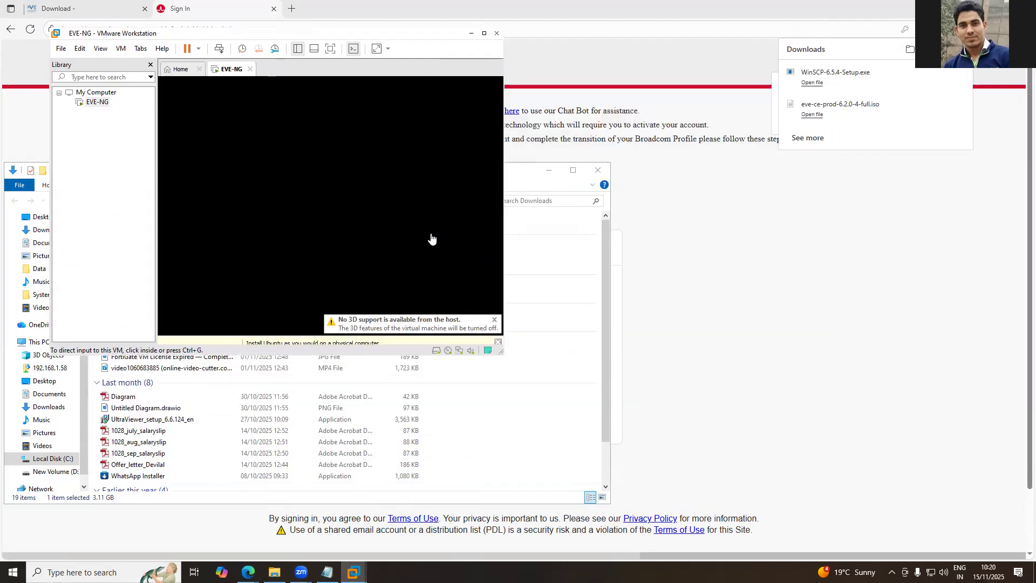
# Boot the 'Install EVE-NG Community 6.2.0-4' GRUB entry and dismiss the VMware hint bar.
pyautogui.click(356, 236)
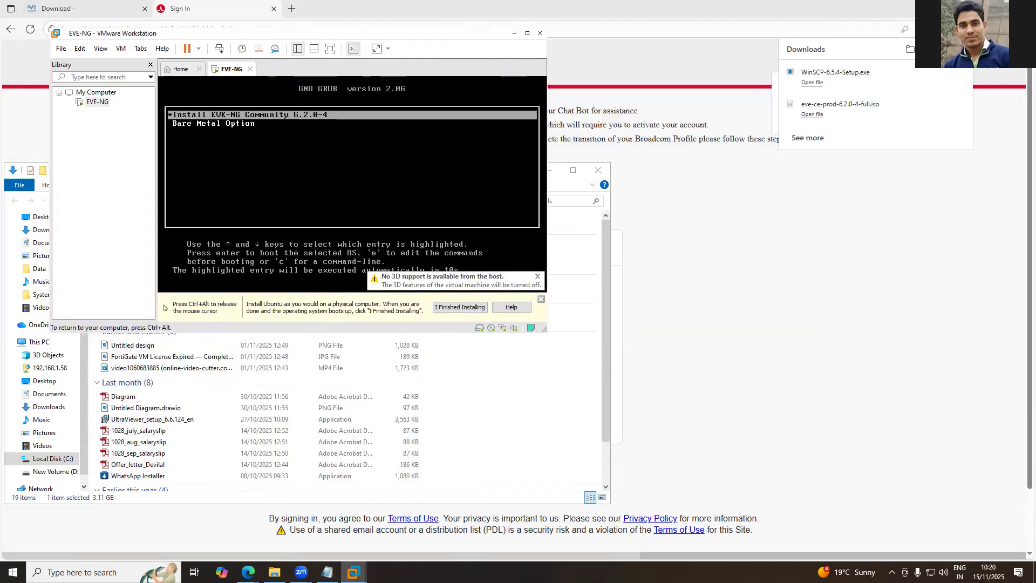
pyautogui.press('Return')
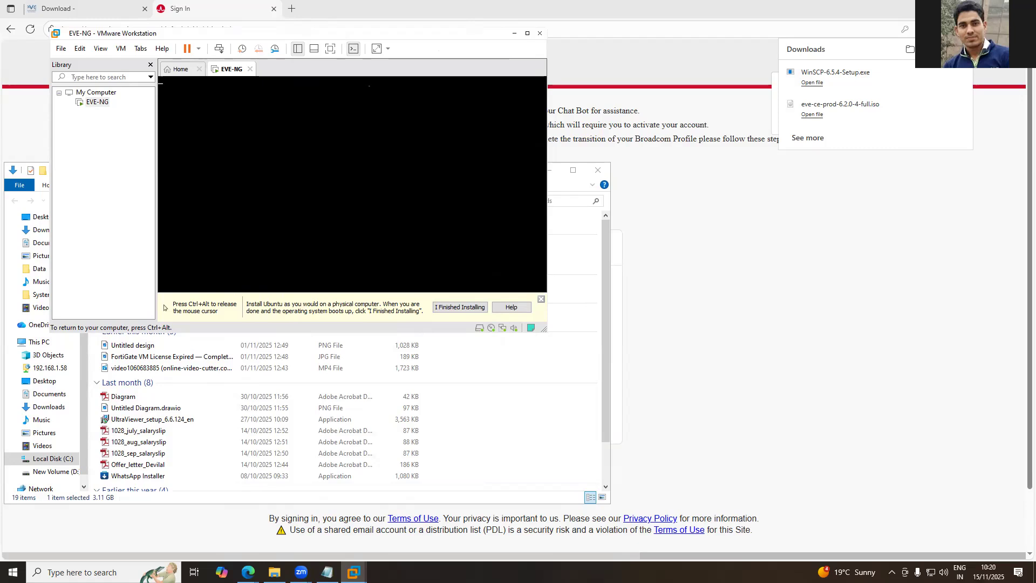
pyautogui.hotkey('ctrl', 'alt')
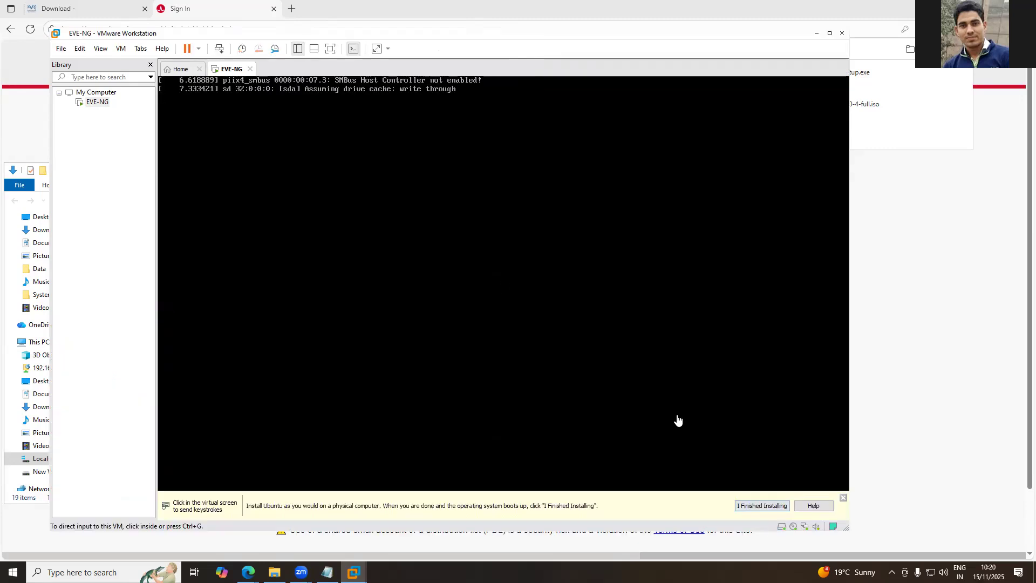
pyautogui.click(844, 500)
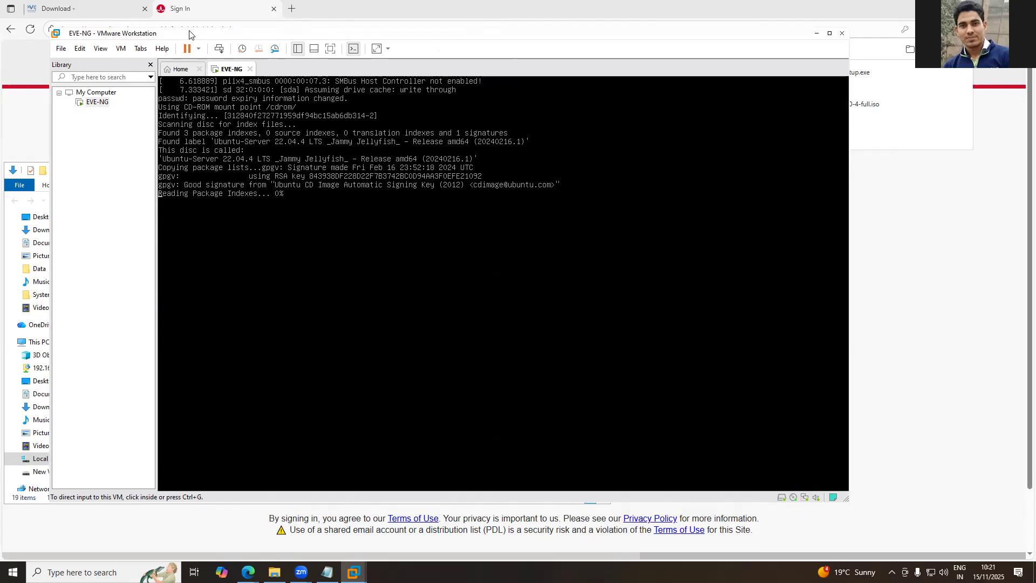
pyautogui.moveTo(180, 36); pyautogui.dragTo(212, 30)
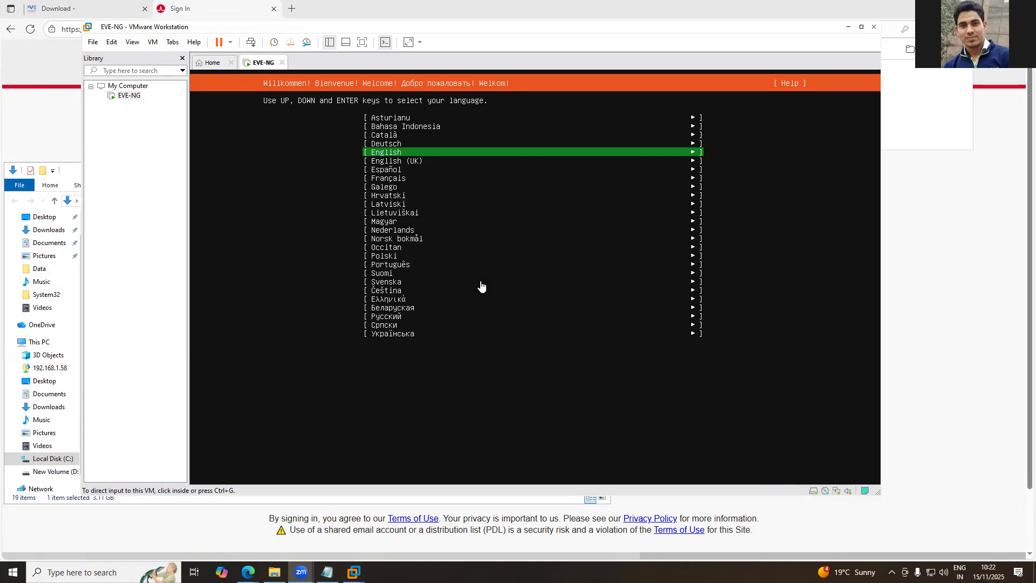
# Choose English language and English (US) keyboard, then confirm the destructive disk format.
pyautogui.click(482, 286)
pyautogui.press('Return')
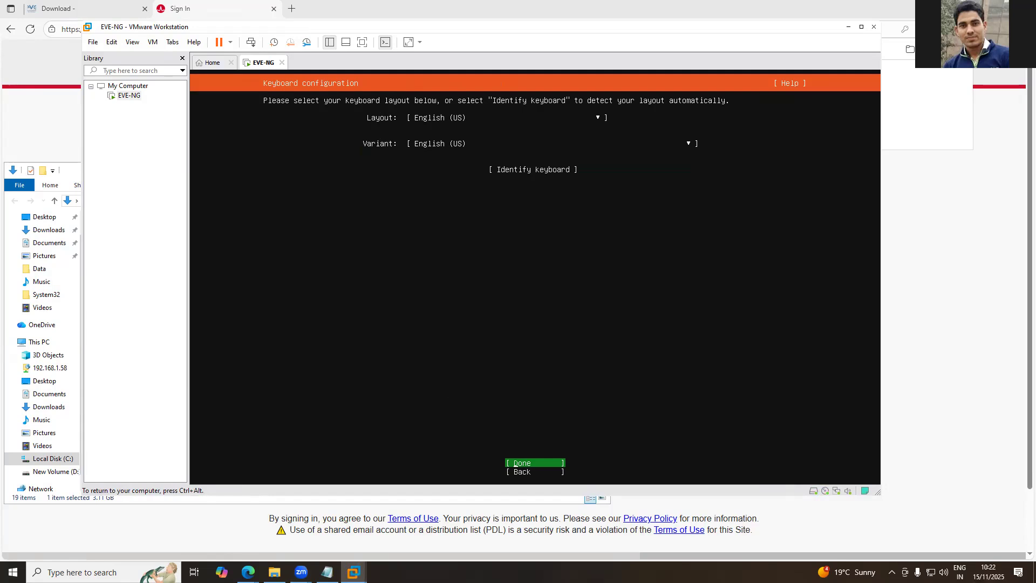
pyautogui.press('Down')
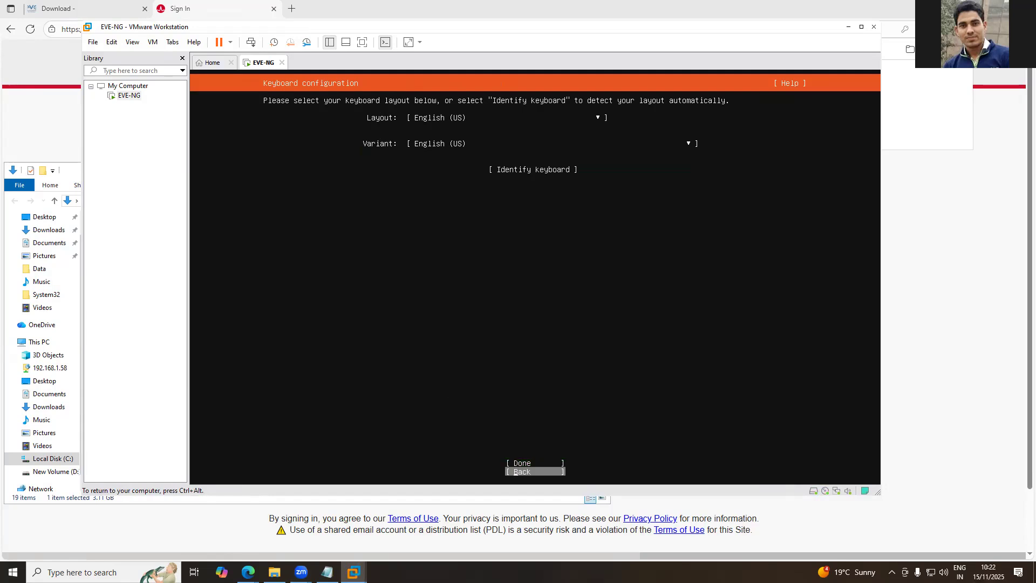
pyautogui.press('Up')
pyautogui.press('Return')
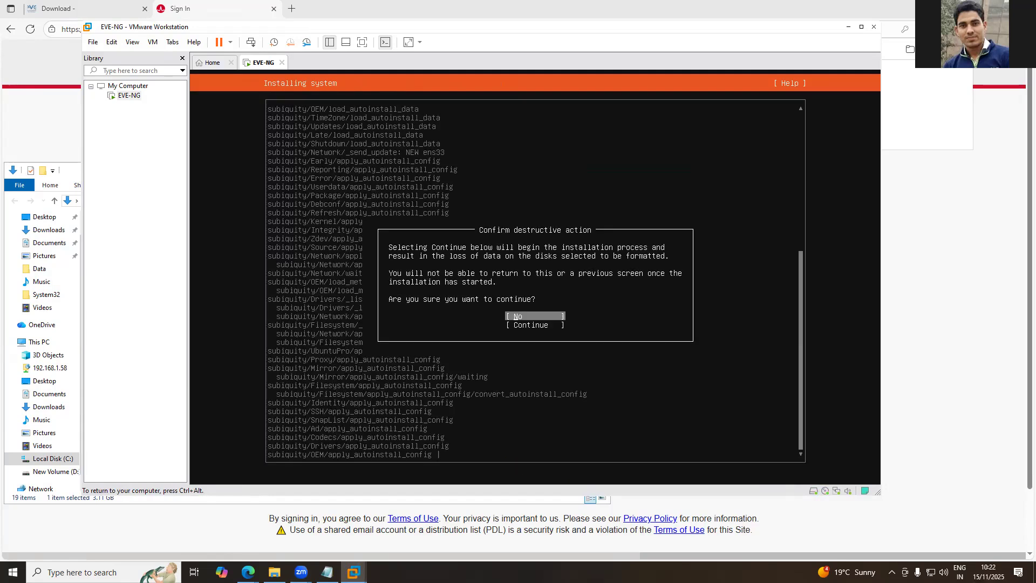
pyautogui.press('Down')
pyautogui.press('Return')
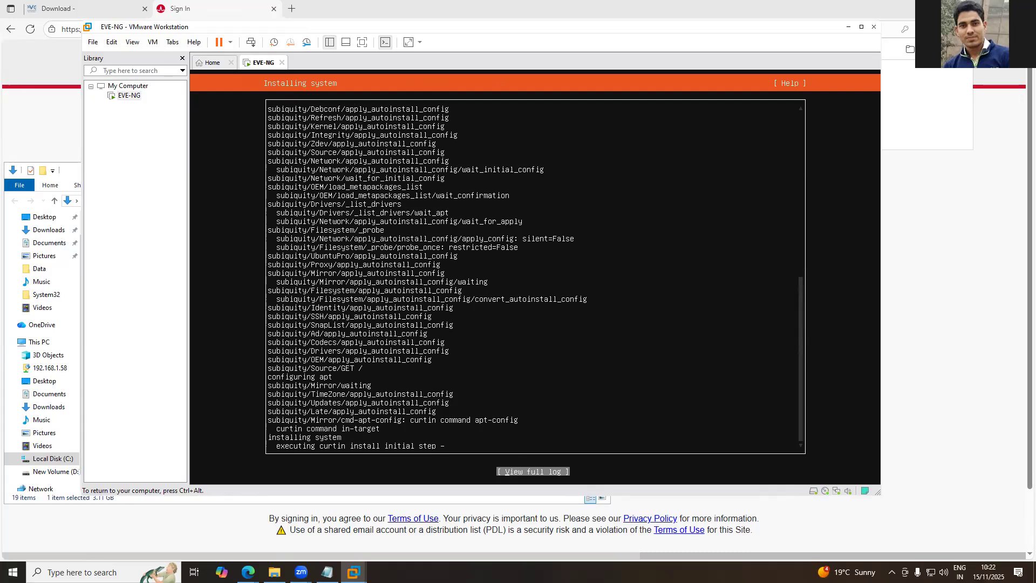
pyautogui.hotkey('ctrl', 'alt')
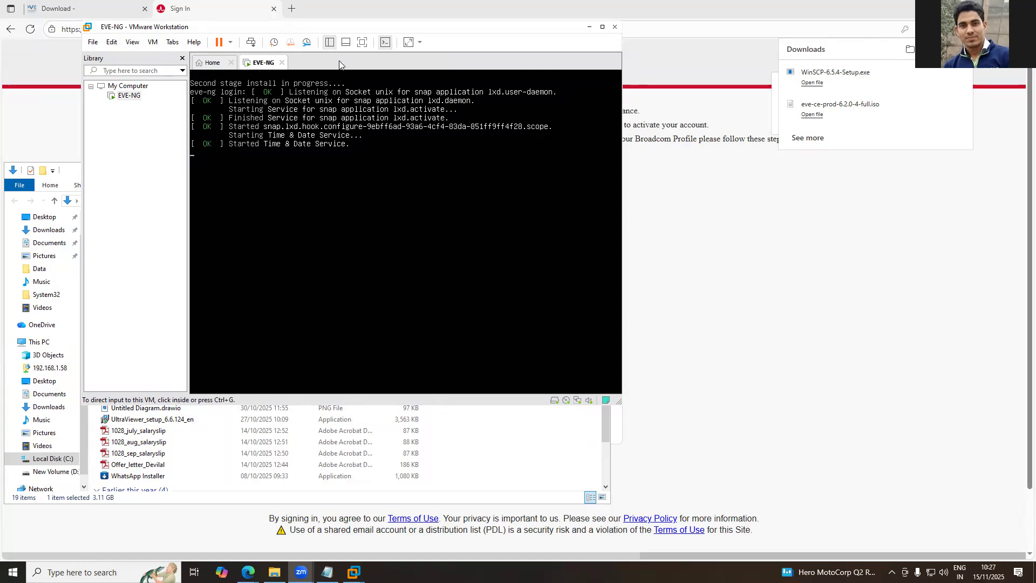
# Move the VMware window aside and wait in the console for the eve-ng login prompt.
pyautogui.click(313, 30)
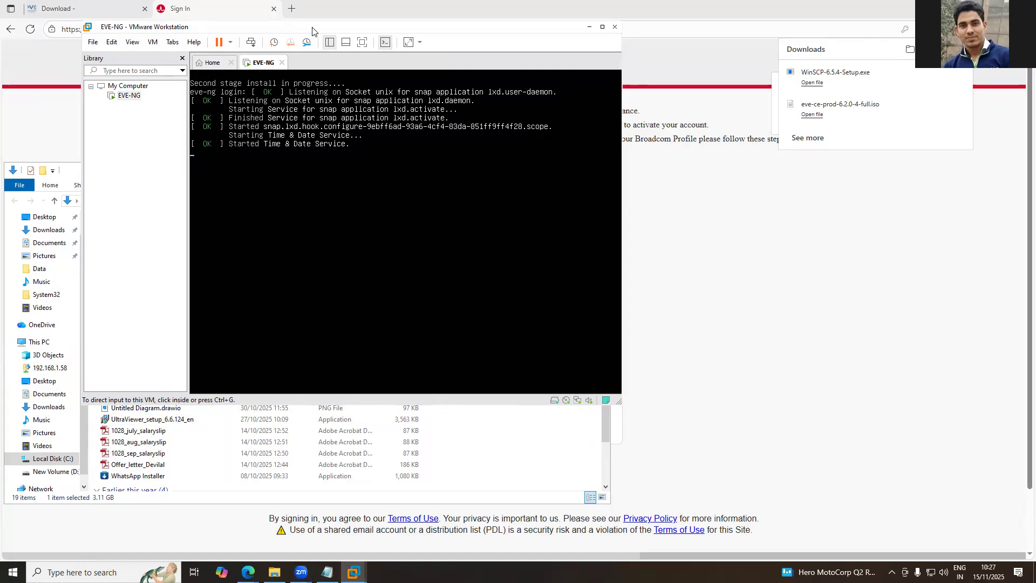
pyautogui.moveTo(313, 31); pyautogui.dragTo(368, 31)
pyautogui.click(364, 74)
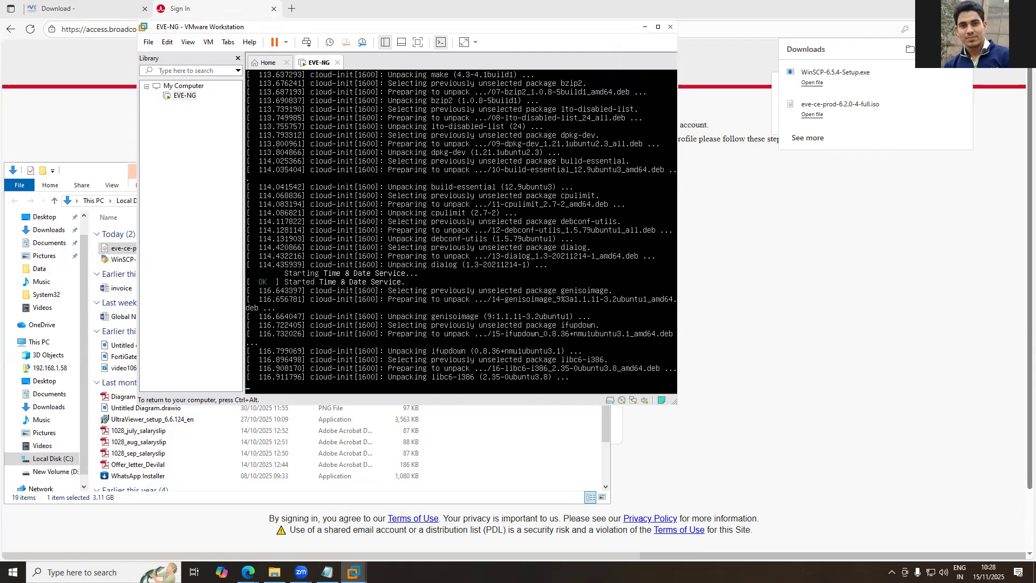
pyautogui.hotkey('ctrl', 'alt')
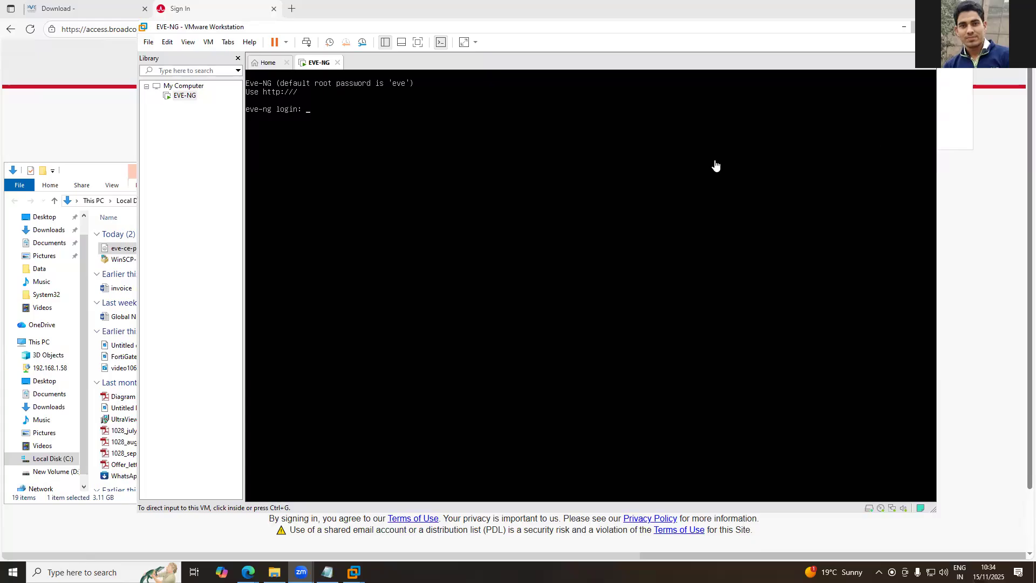
# Log in as root, set the root password, keep the example.com domain, choose direct connection.
pyautogui.click(418, 215)
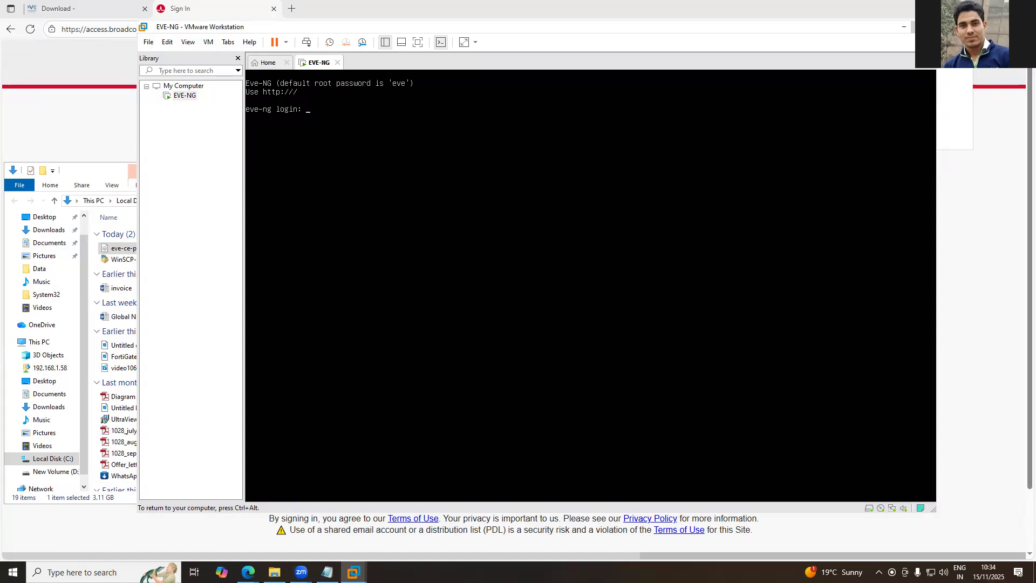
pyautogui.write('root')
pyautogui.press('Return')
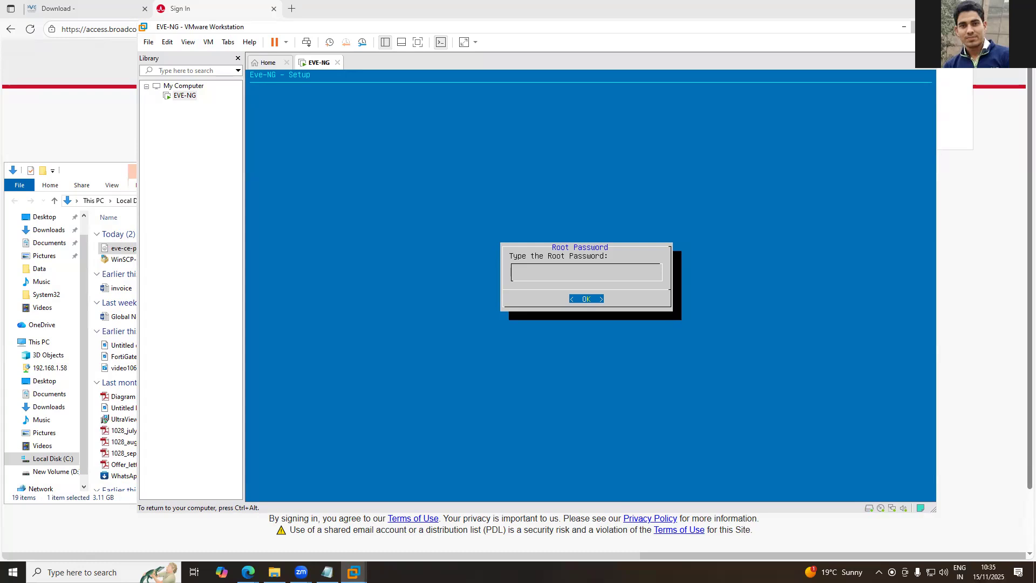
pyautogui.press('Return')
pyautogui.press('Return')
pyautogui.press('Return')
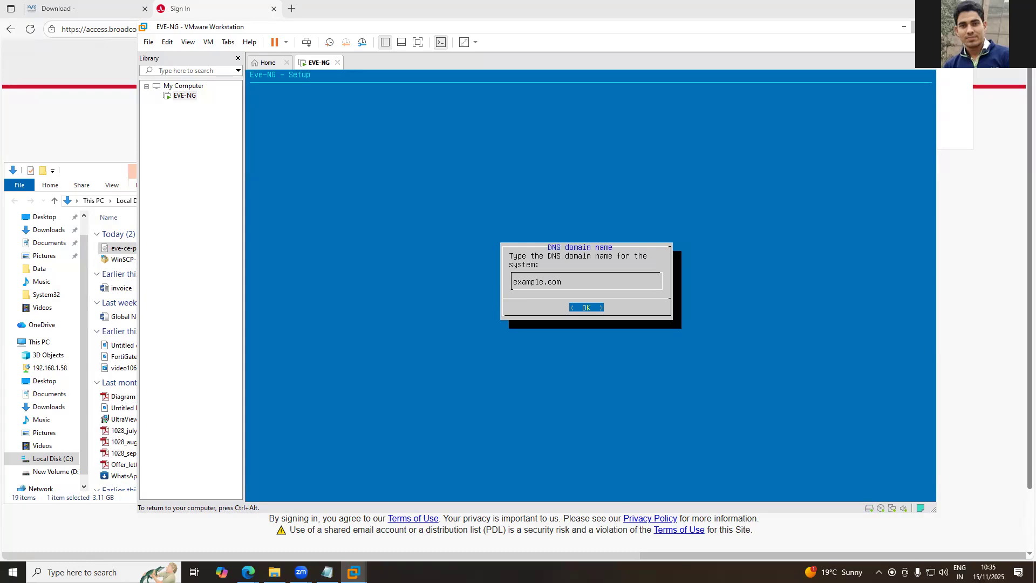
pyautogui.press('Return')
pyautogui.press('Return')
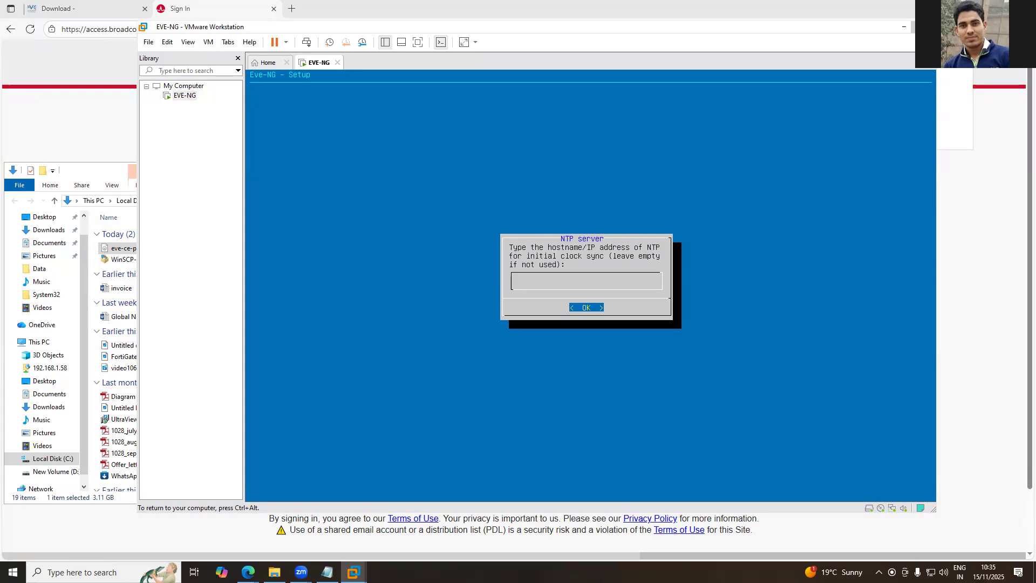
pyautogui.press('Return')
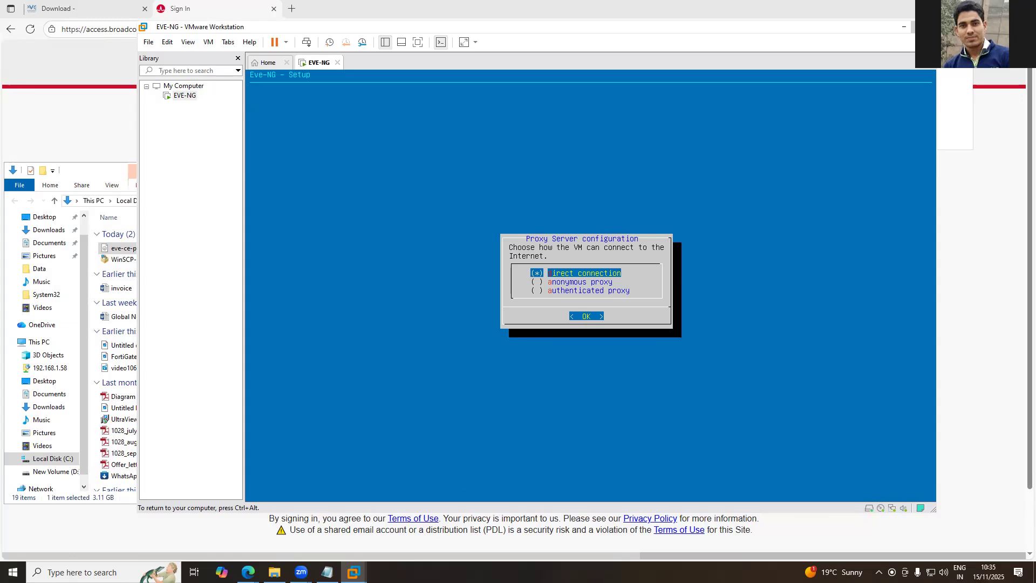
pyautogui.press('Return')
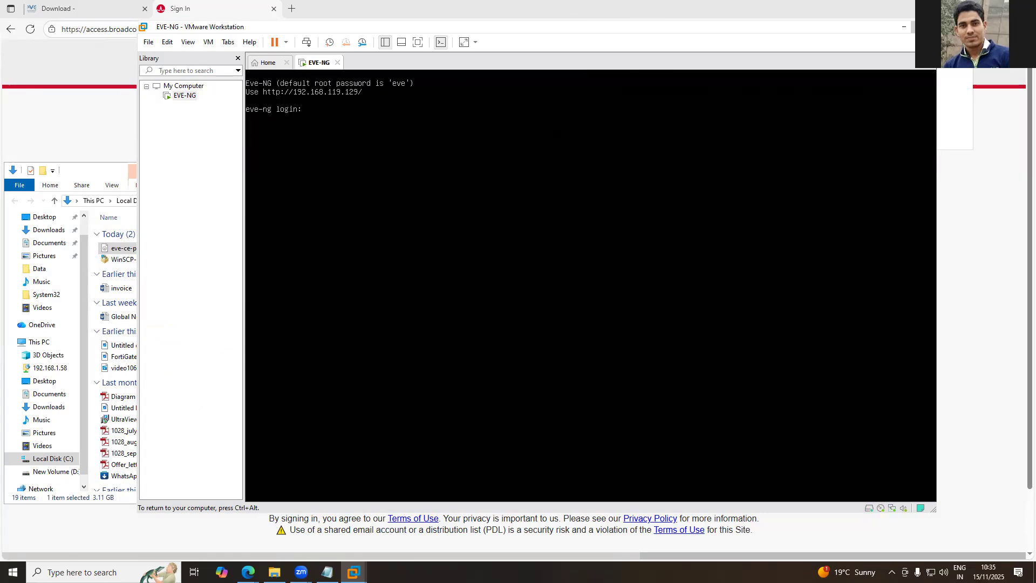
pyautogui.hotkey('ctrl', 'alt')
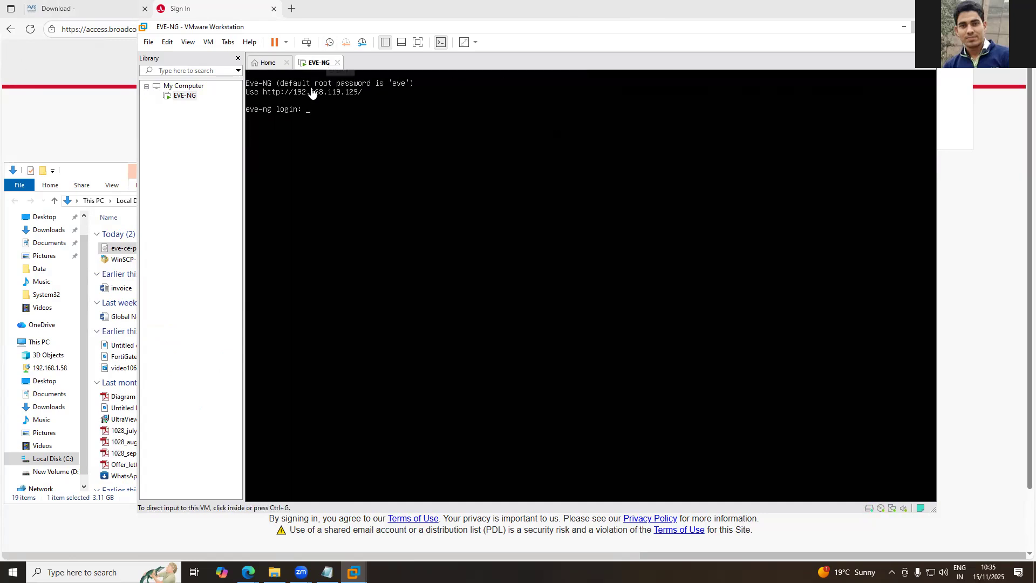
pyautogui.click(267, 98)
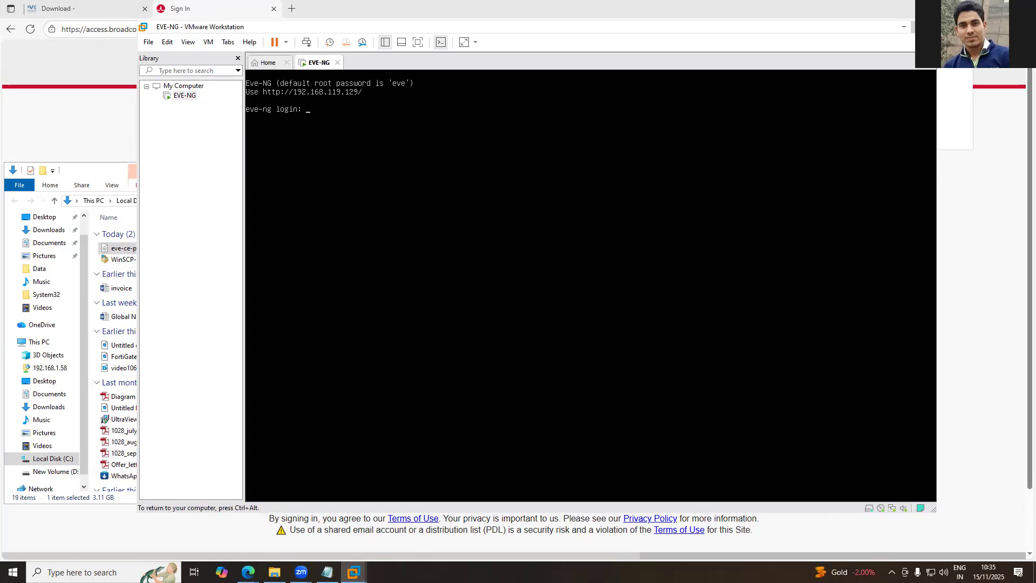
pyautogui.hotkey('ctrl', 'alt')
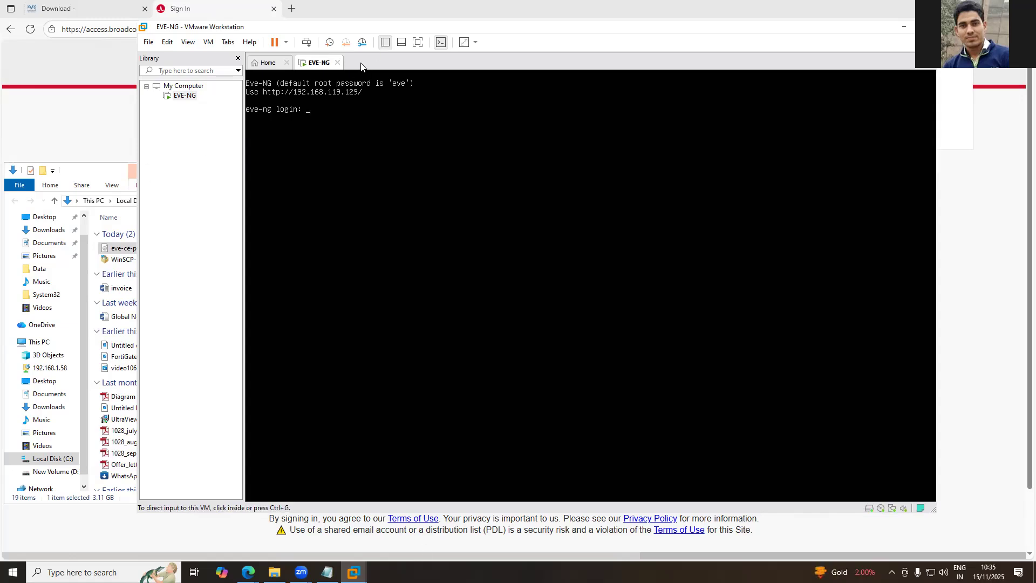
pyautogui.moveTo(251, 571)
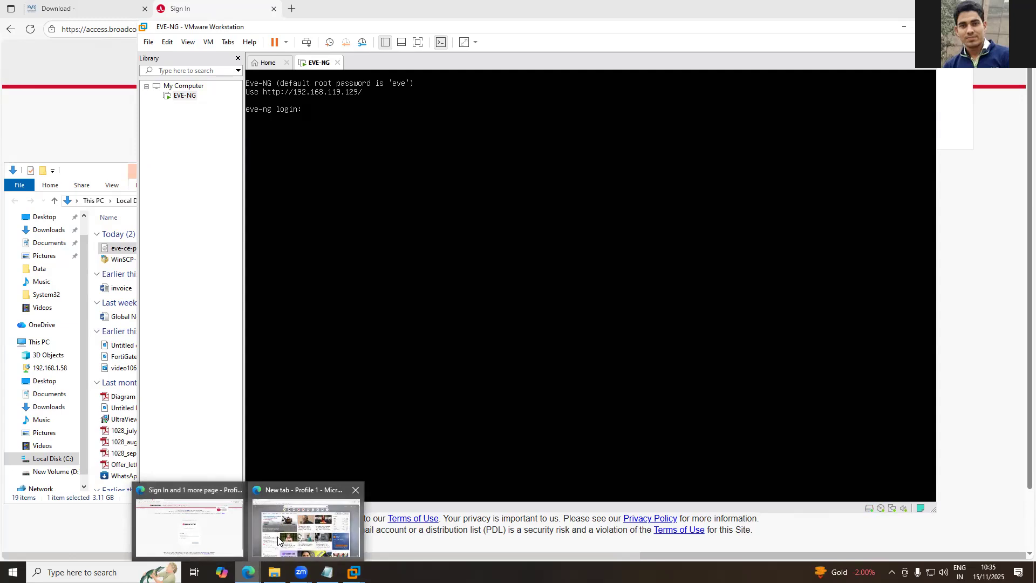
pyautogui.click(219, 545)
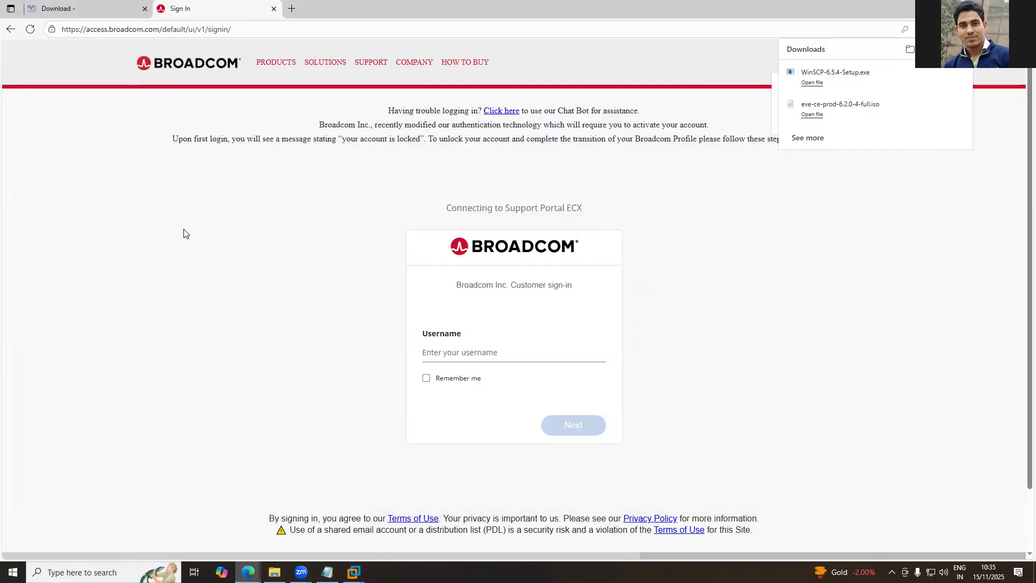
# In a new tab, enter the EVE-NG address read from the console as 192.168.119.128.
pyautogui.click(292, 9)
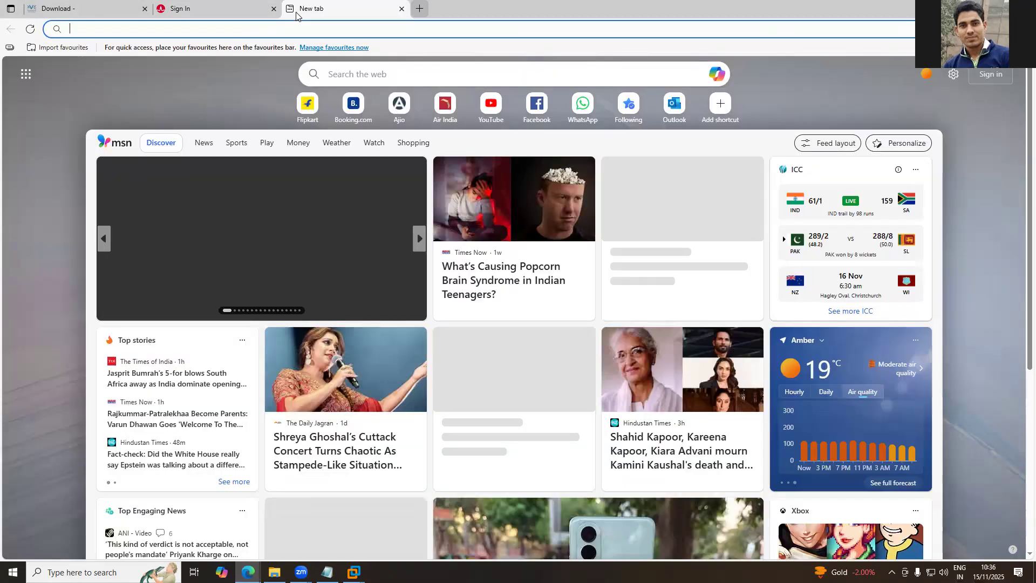
pyautogui.write('192.168.')
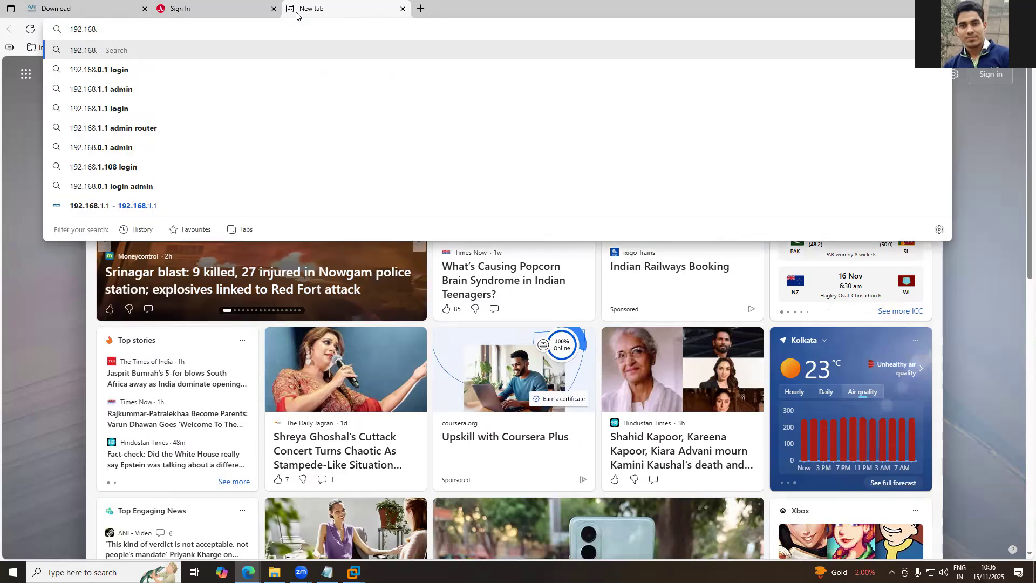
pyautogui.click(354, 571)
pyautogui.click(376, 546)
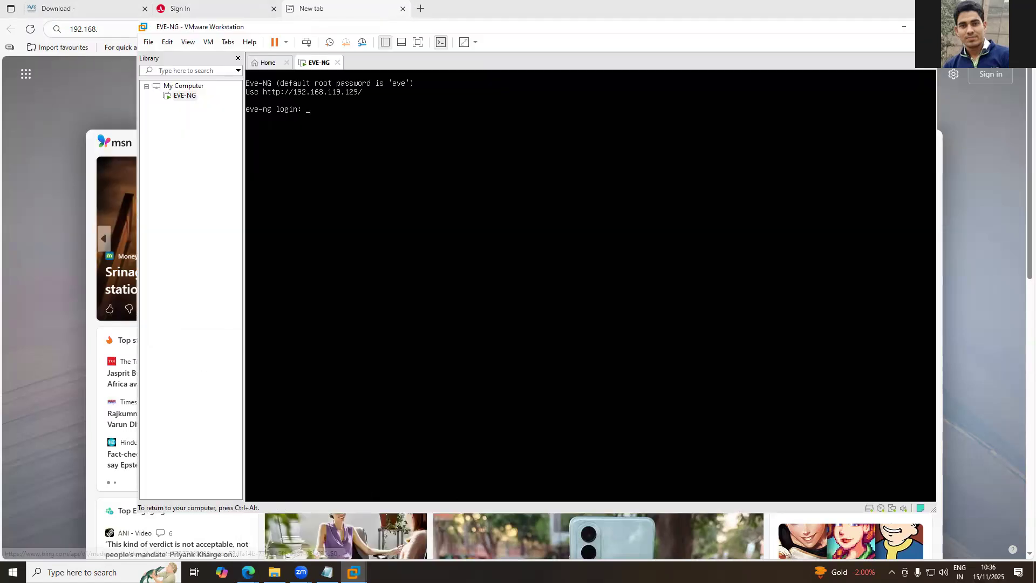
pyautogui.click(103, 26)
pyautogui.write('119.128')
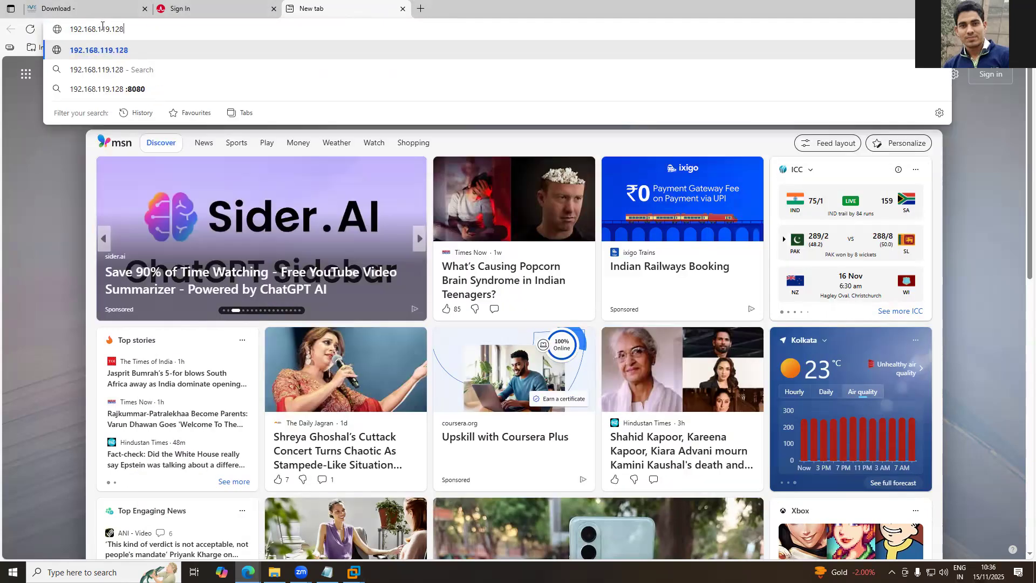
pyautogui.press('Return')
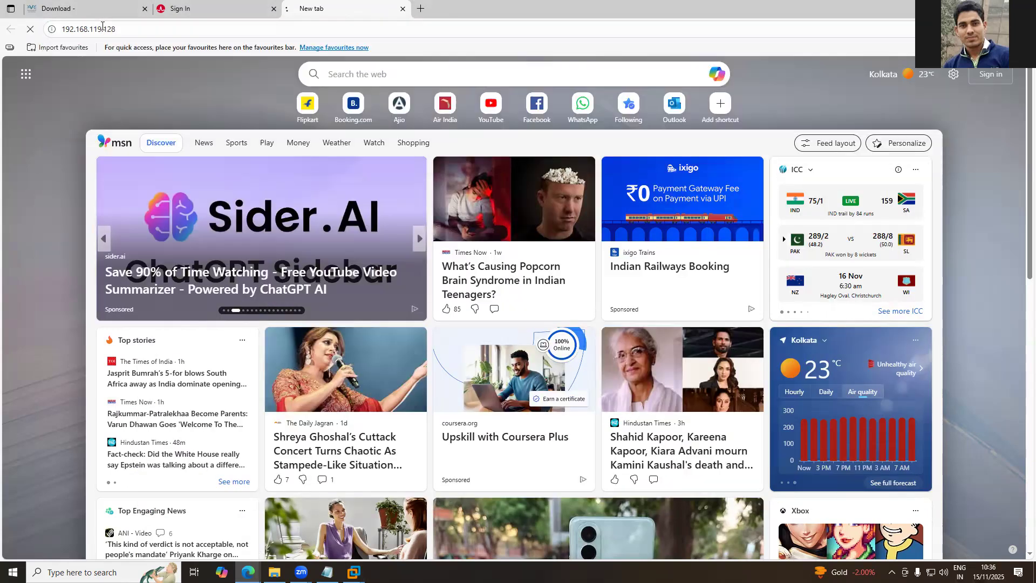
# Correct the address to 192.168.119.129 and load the EVE-NG login page.
pyautogui.moveTo(353, 572)
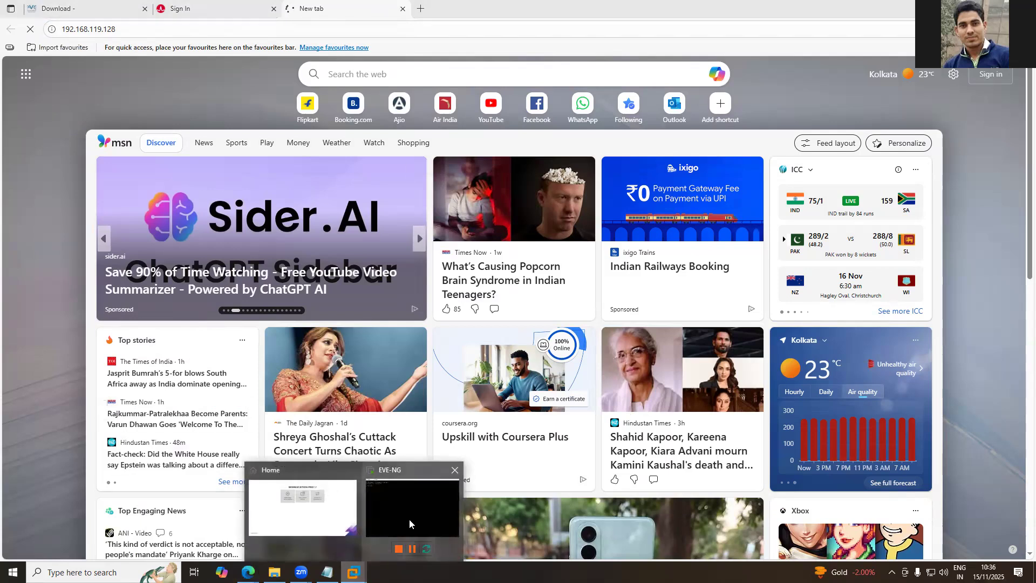
pyautogui.click(409, 519)
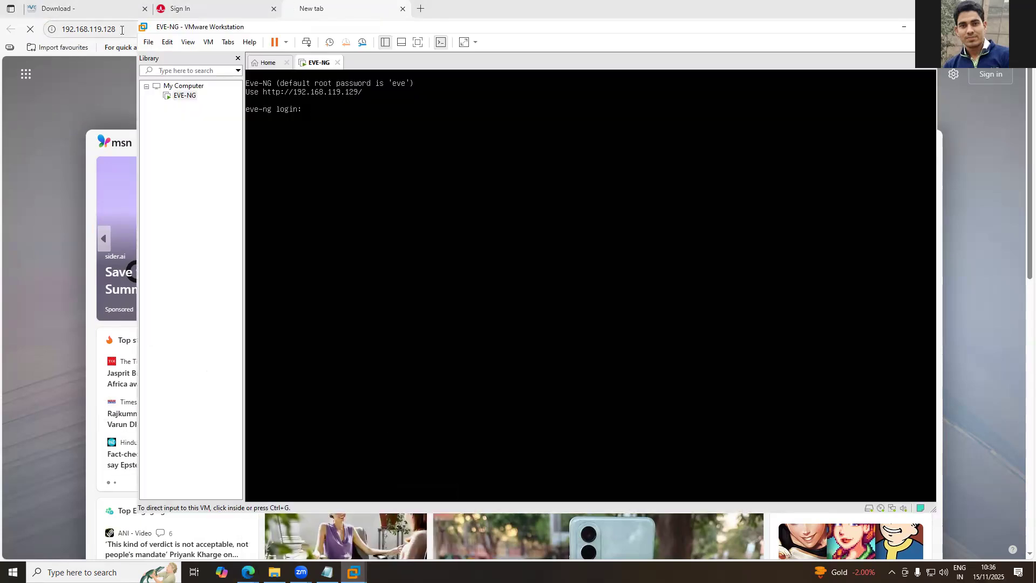
pyautogui.click(129, 29)
pyautogui.click(133, 27)
pyautogui.press('BackSpace')
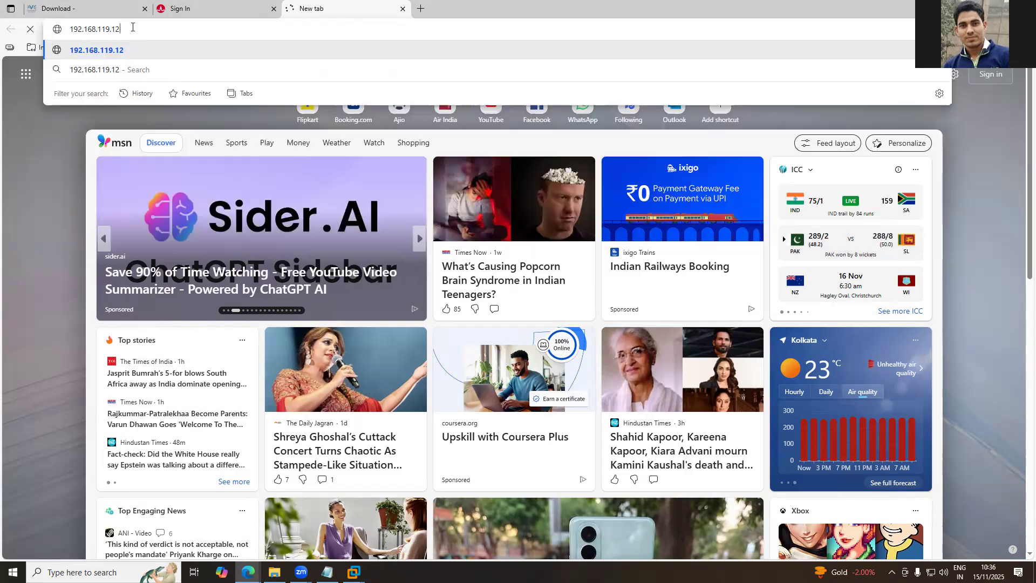
pyautogui.write('9')
pyautogui.press('Return')
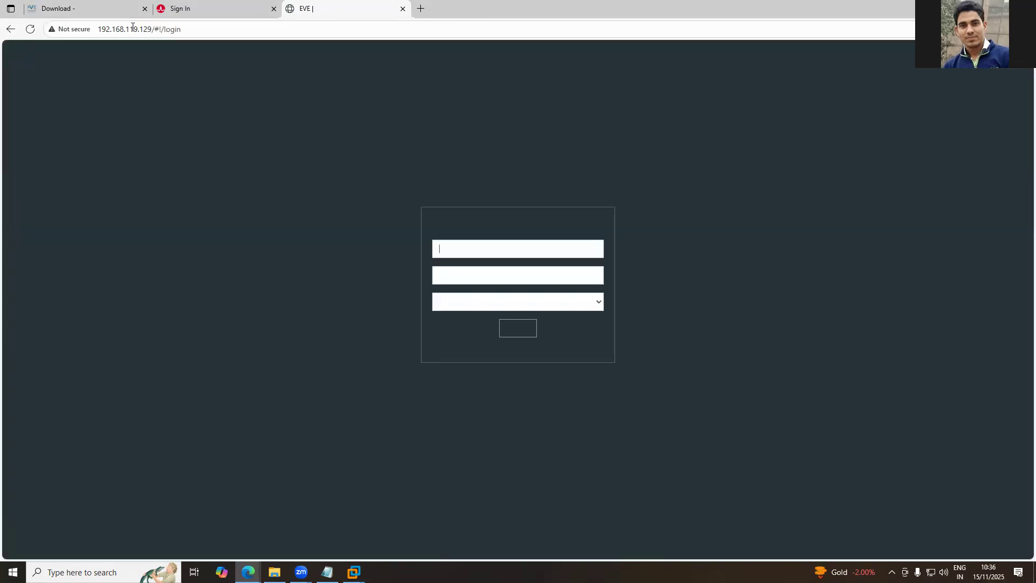
# Sign in to the EVE-NG web interface as admin and decline saving the password.
pyautogui.write('admin')
pyautogui.press('Tab')
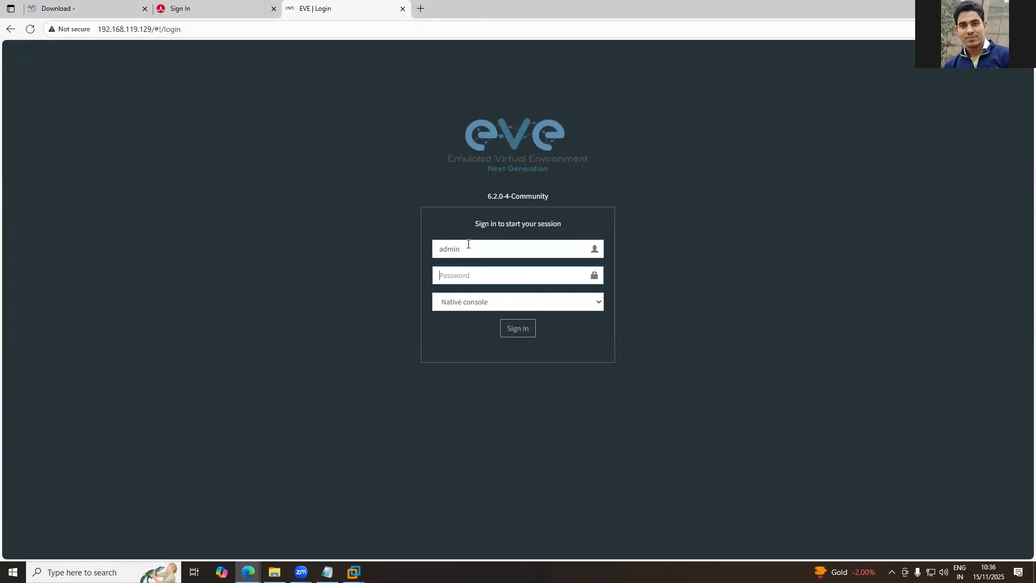
pyautogui.write('eve')
pyautogui.press('Return')
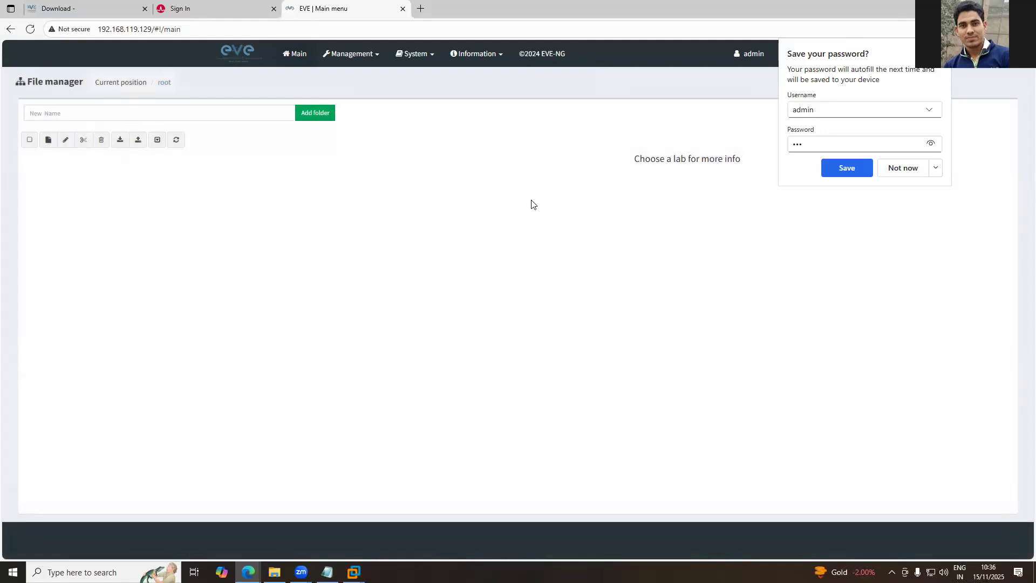
pyautogui.click(888, 166)
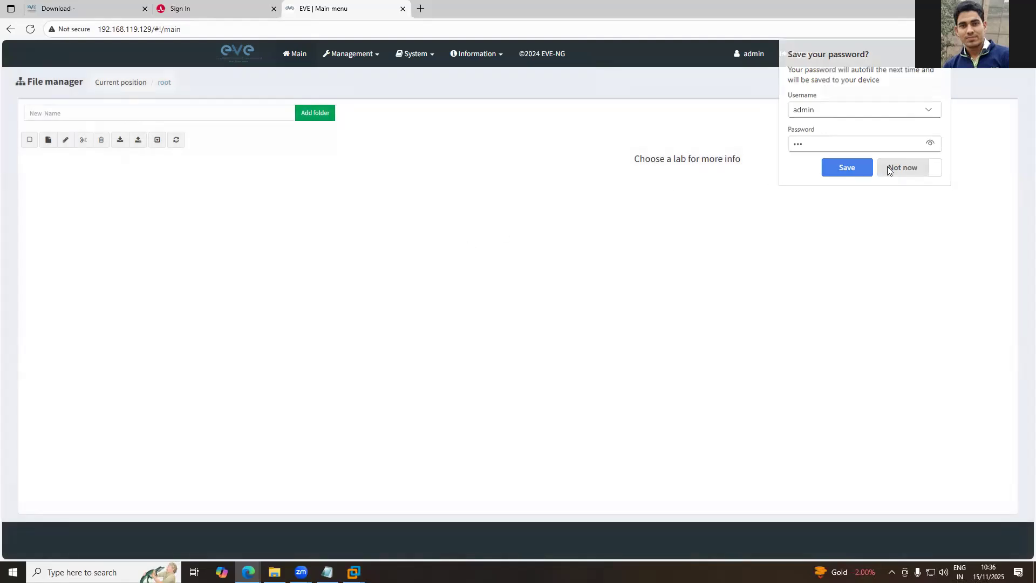
# Create and save a new lab named test.
pyautogui.click(46, 147)
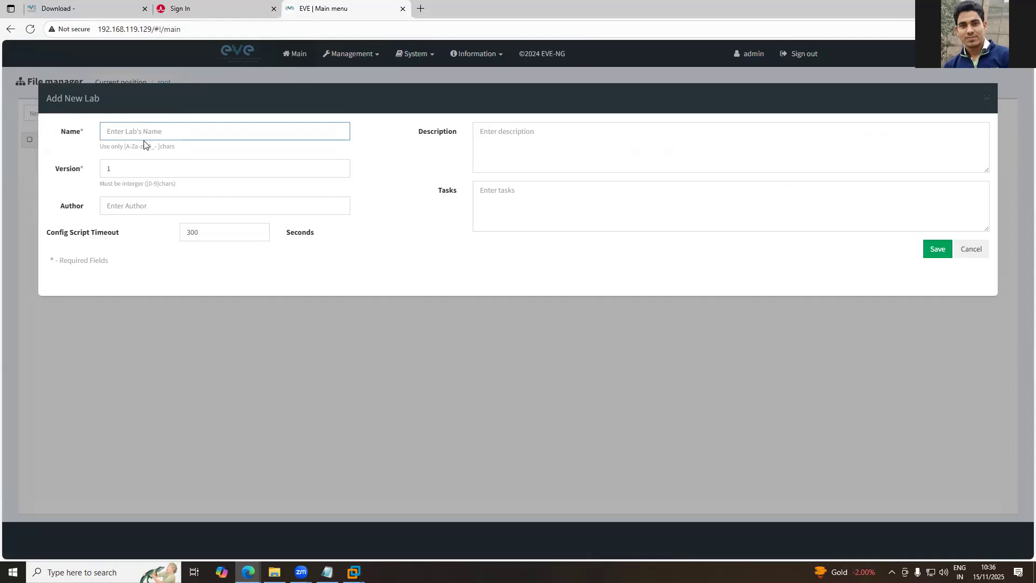
pyautogui.write('test')
pyautogui.click(938, 250)
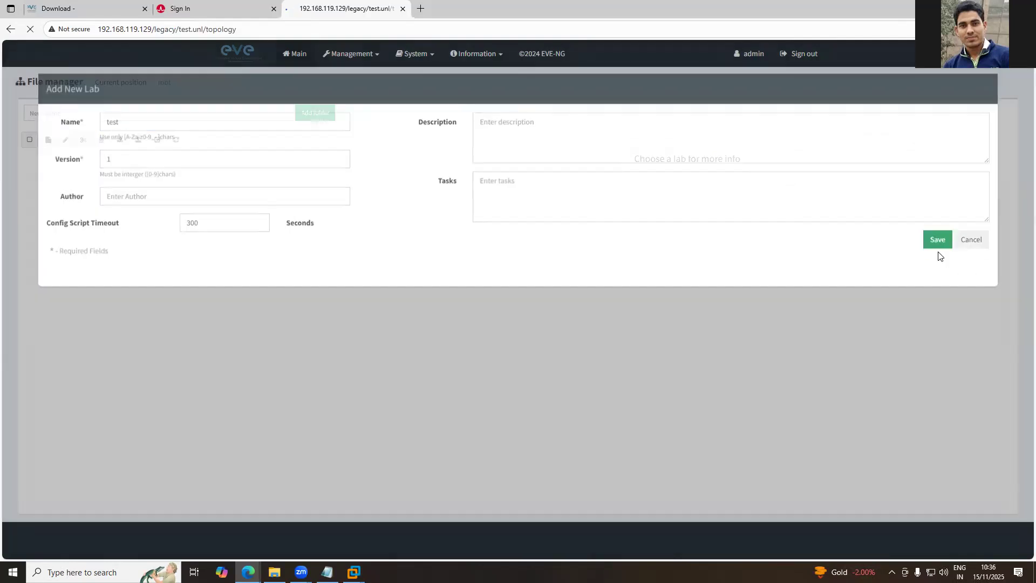
# Open the Add Node dialog on the test canvas, browse its templates, and close it unused.
pyautogui.rightClick(338, 140)
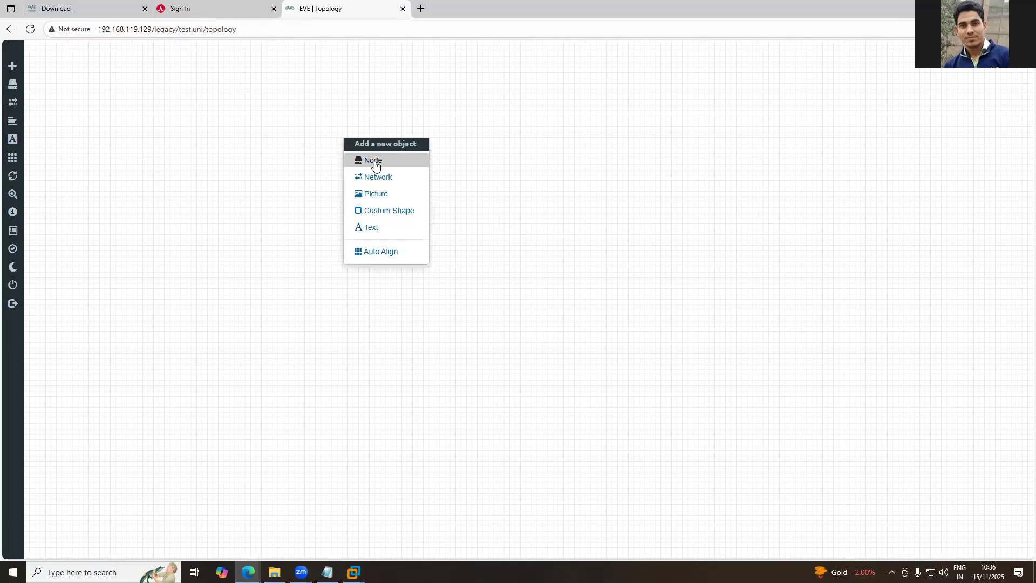
pyautogui.click(474, 59)
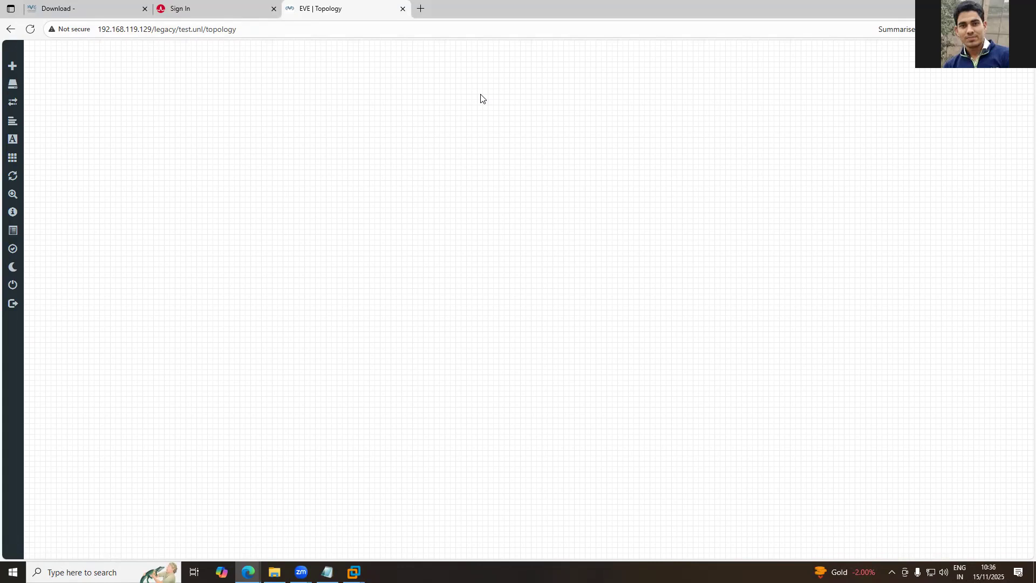
pyautogui.click(987, 46)
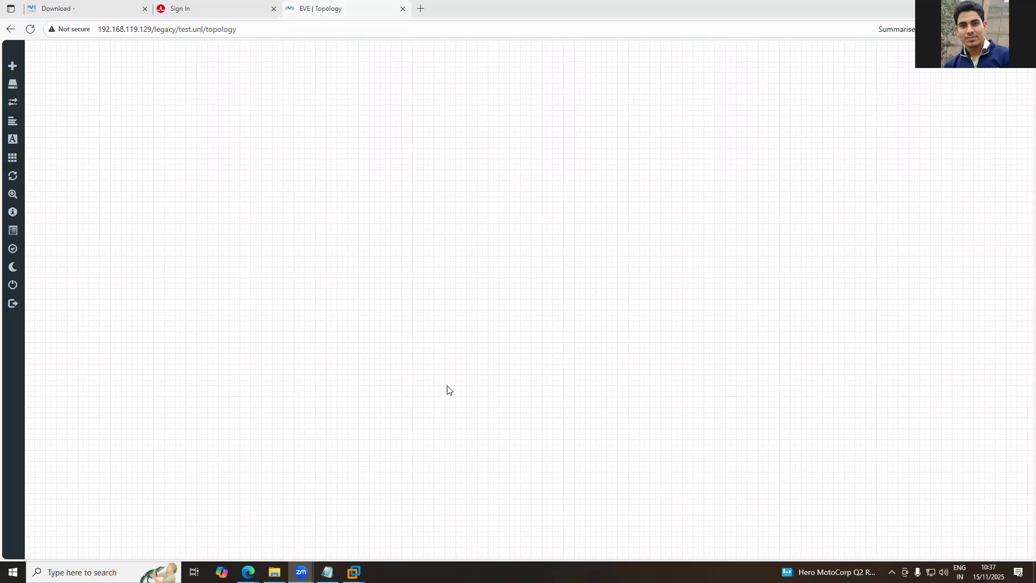
pyautogui.rightClick(345, 82)
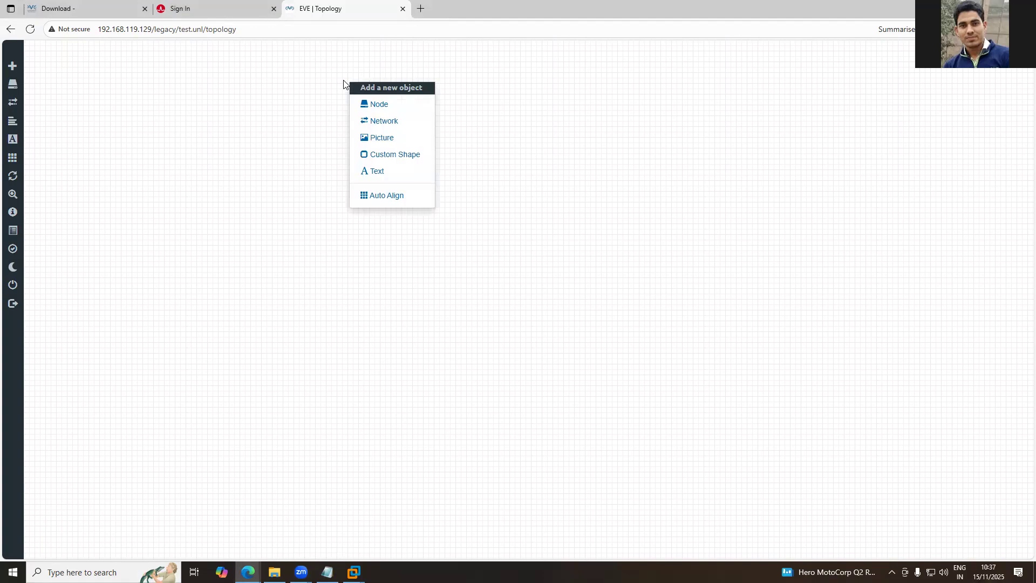
pyautogui.click(382, 105)
pyautogui.scroll(-10, 432, 328)
pyautogui.scroll(-20, 434, 329)
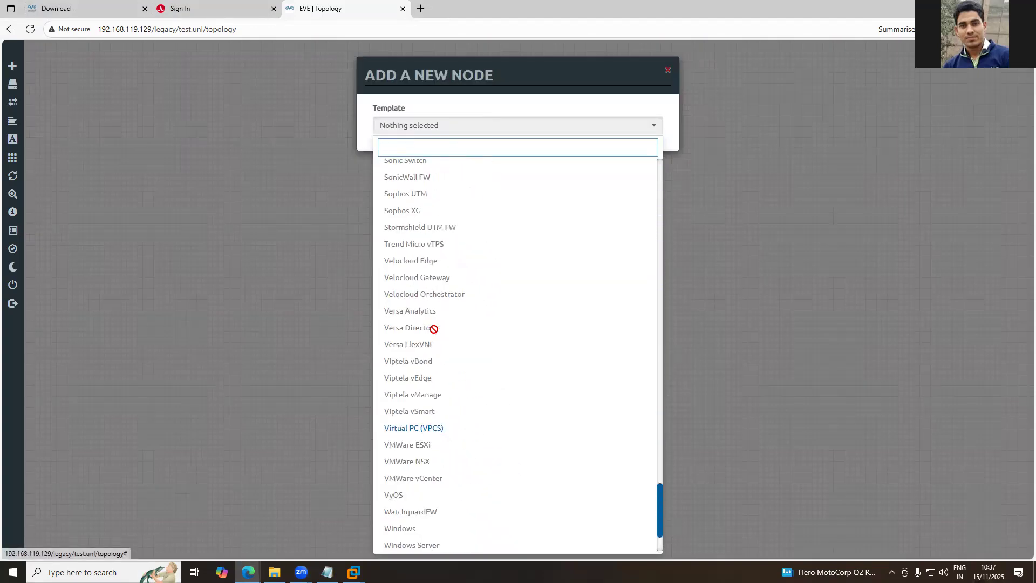
pyautogui.scroll(20, 434, 329)
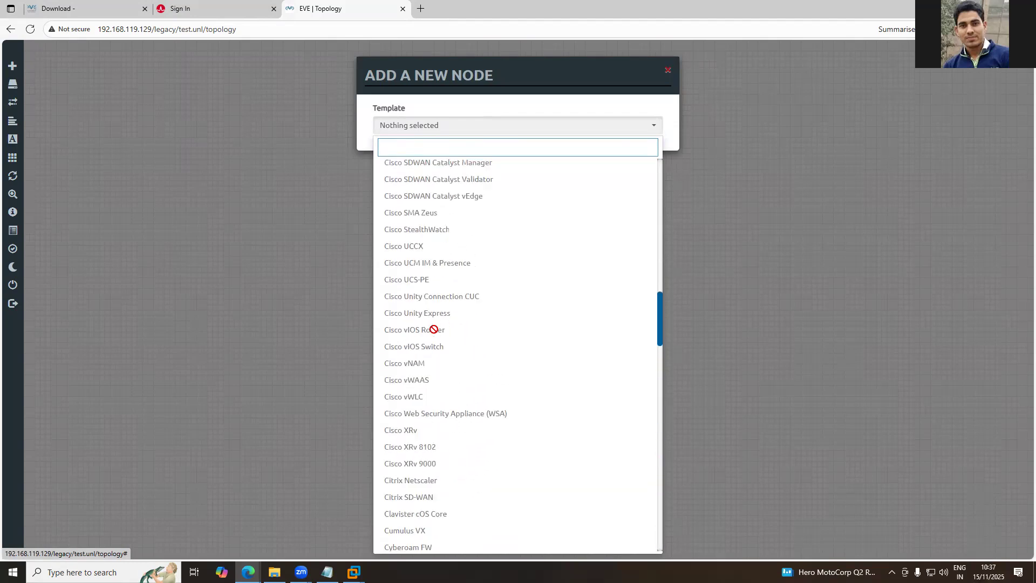
pyautogui.click(669, 71)
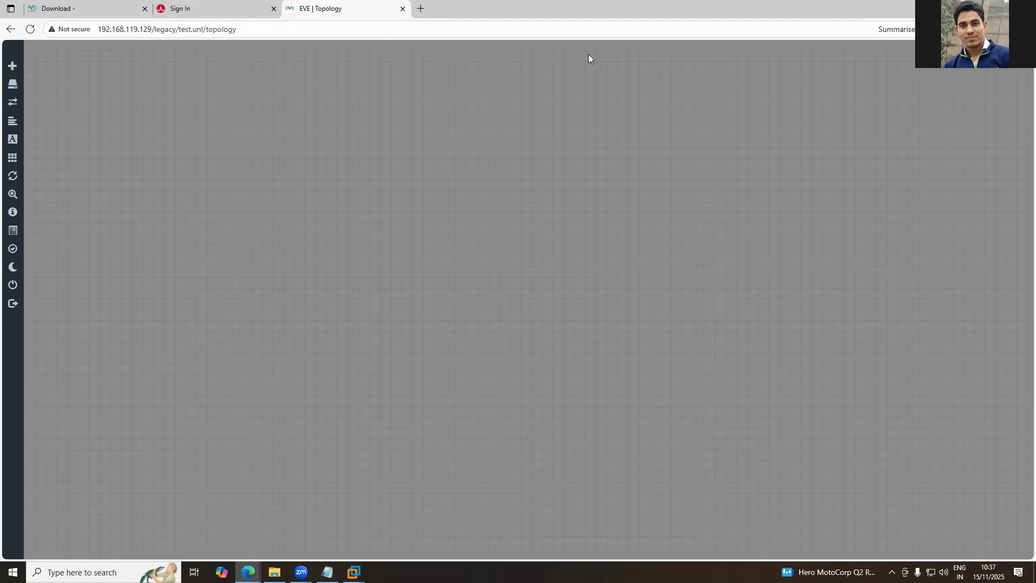
pyautogui.click(422, 7)
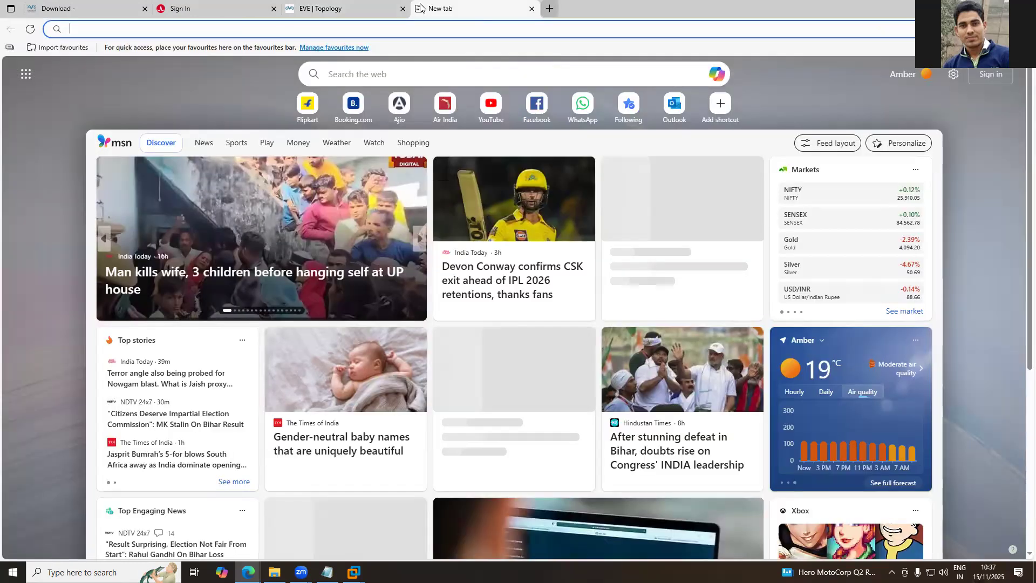
# Search YouTube for 'fortinet firewall installtion sga'.
pyautogui.write('https://www.youtube.com/shorts/gKR4V-QHO-M')
pyautogui.press('Return')
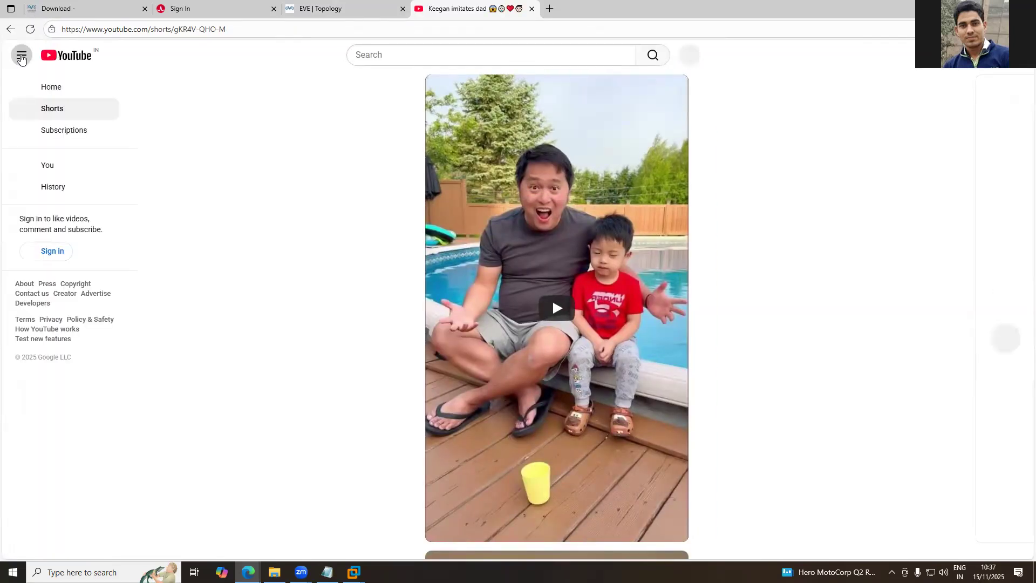
pyautogui.click(411, 56)
pyautogui.write('for')
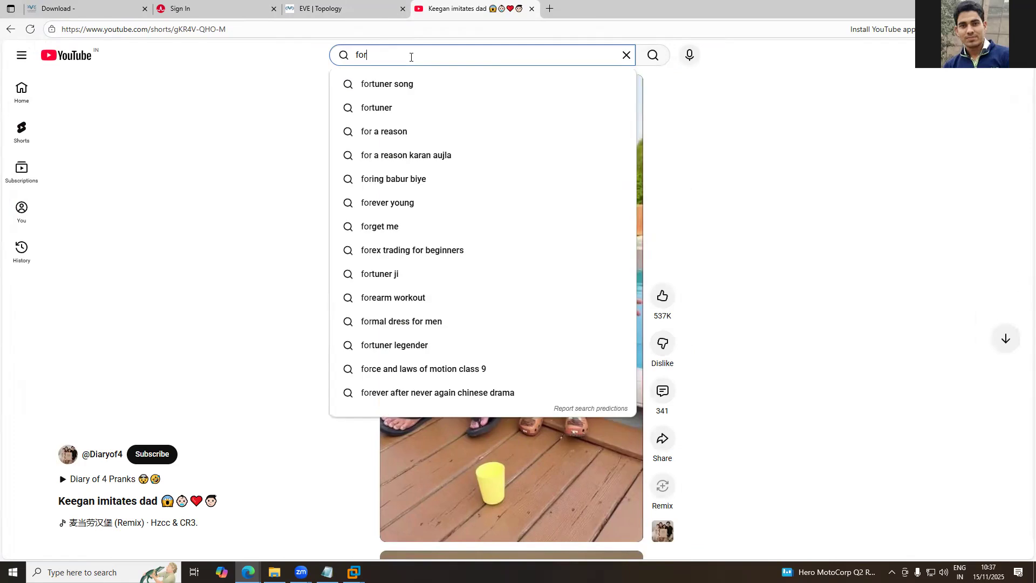
pyautogui.write('i')
pyautogui.press('BackSpace')
pyautogui.press('BackSpace')
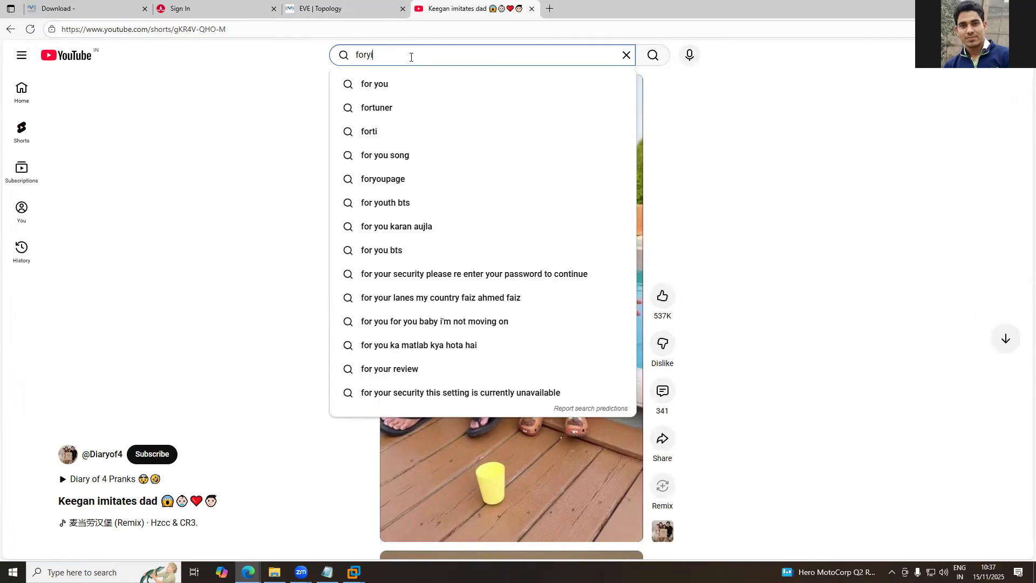
pyautogui.write('tinet firewall installtion sga')
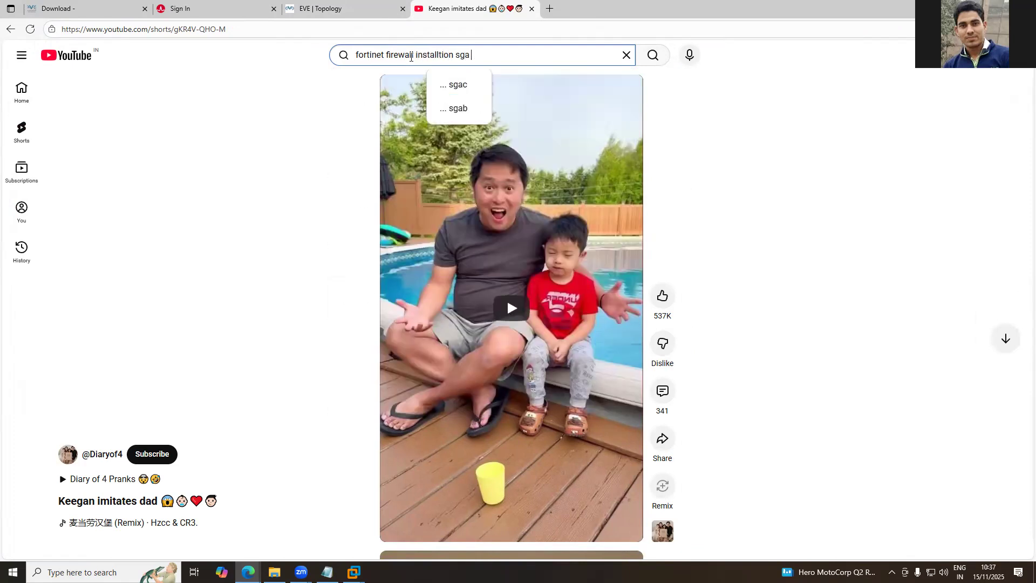
pyautogui.press('Return')
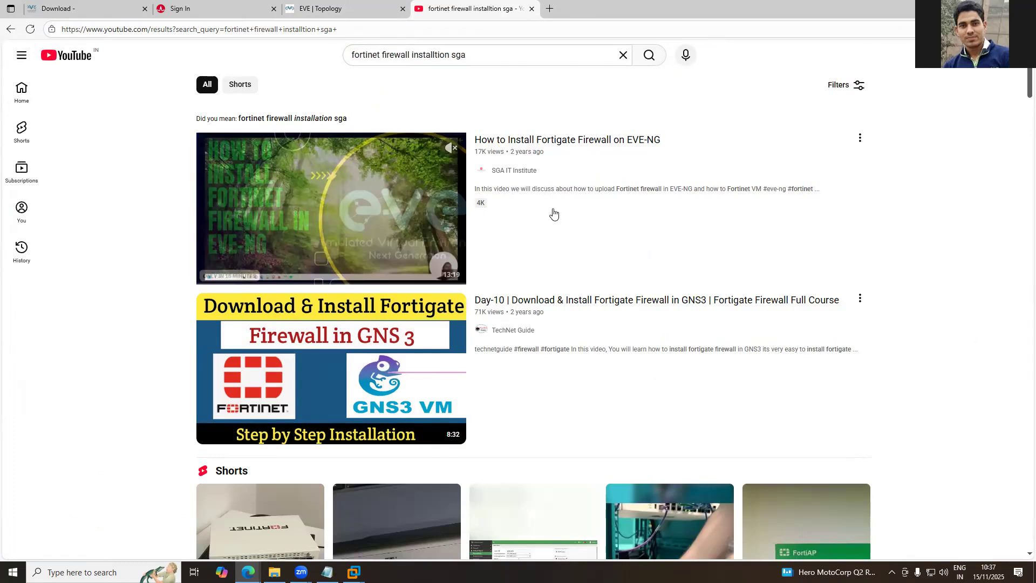
# Open the Fortigate-on-EVE-NG video, pause it, and follow its description's Google Drive link.
pyautogui.middleClick(537, 151)
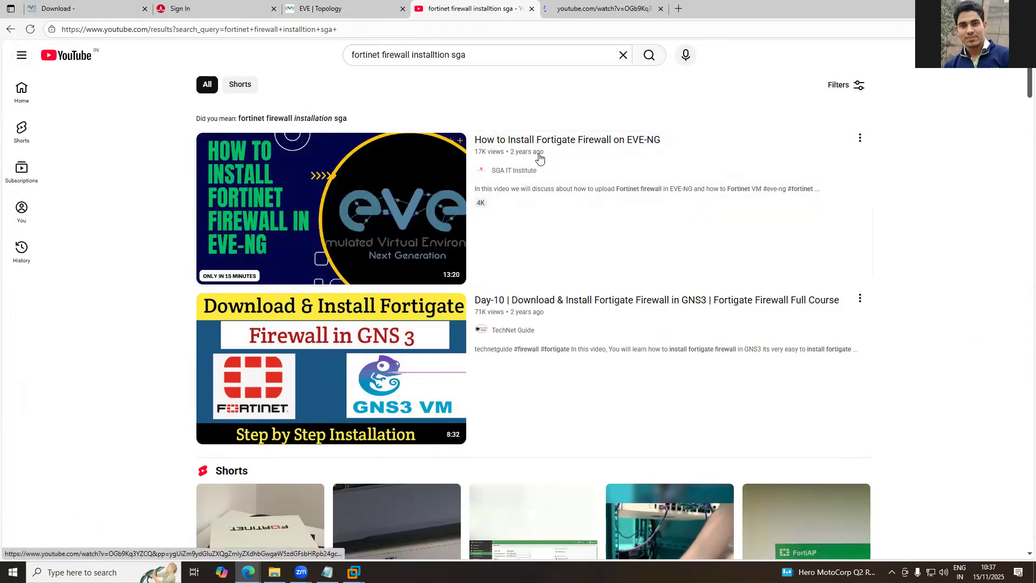
pyautogui.scroll(-2, 532, 178)
pyautogui.scroll(-10, 540, 173)
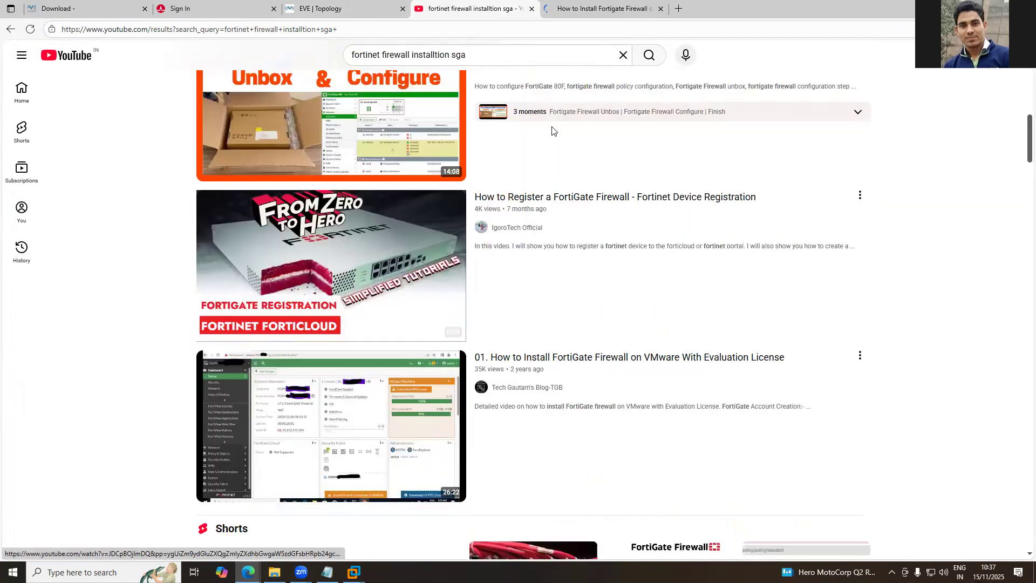
pyautogui.click(600, 12)
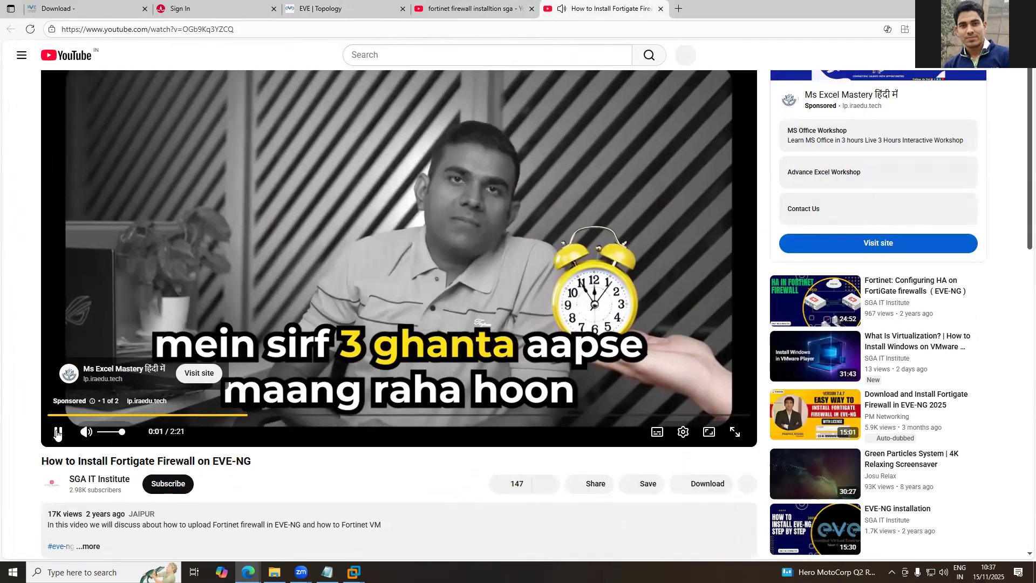
pyautogui.click(58, 434)
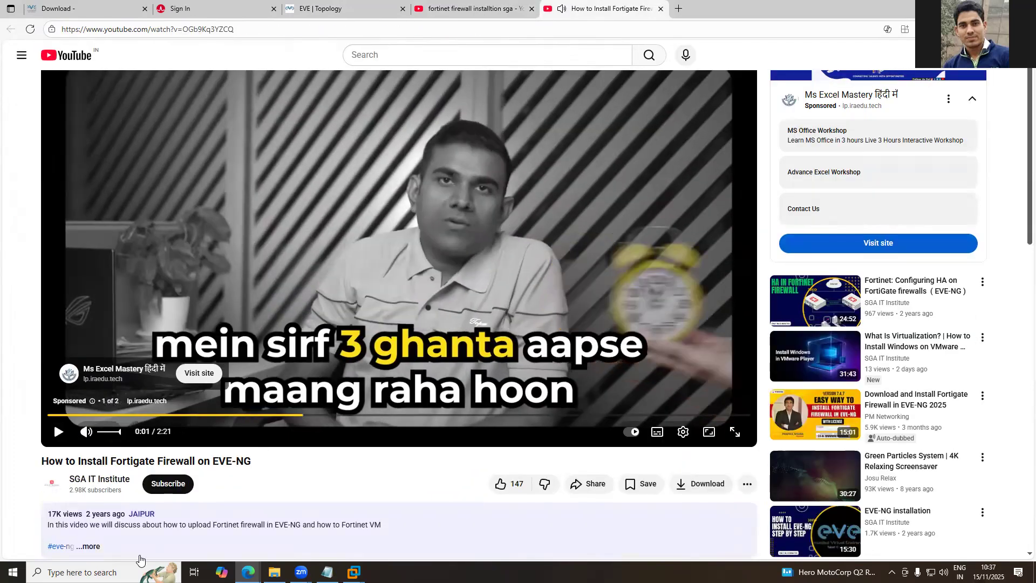
pyautogui.click(88, 546)
pyautogui.scroll(-3, 287, 449)
pyautogui.scroll(-2, 288, 450)
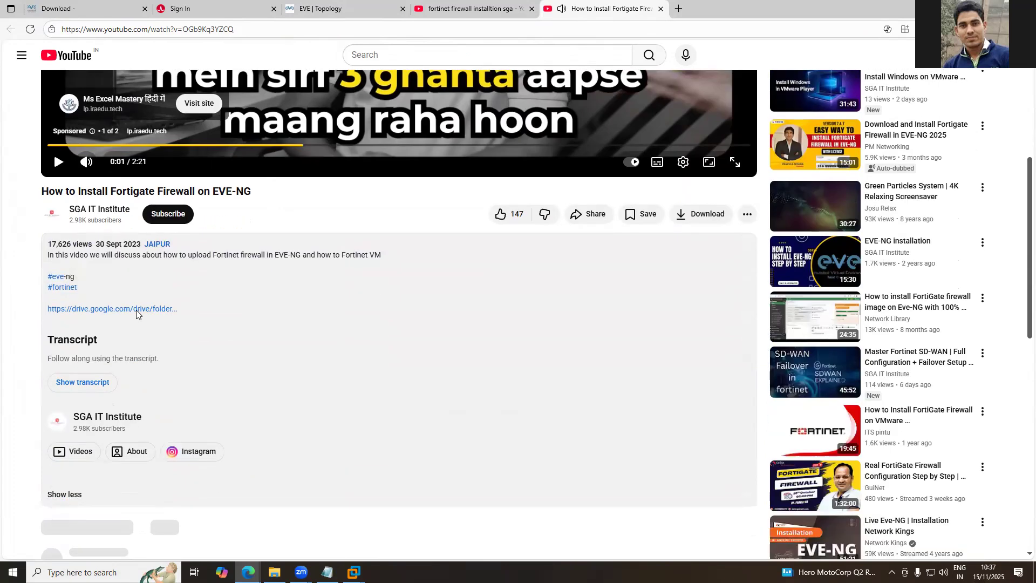
pyautogui.click(138, 306)
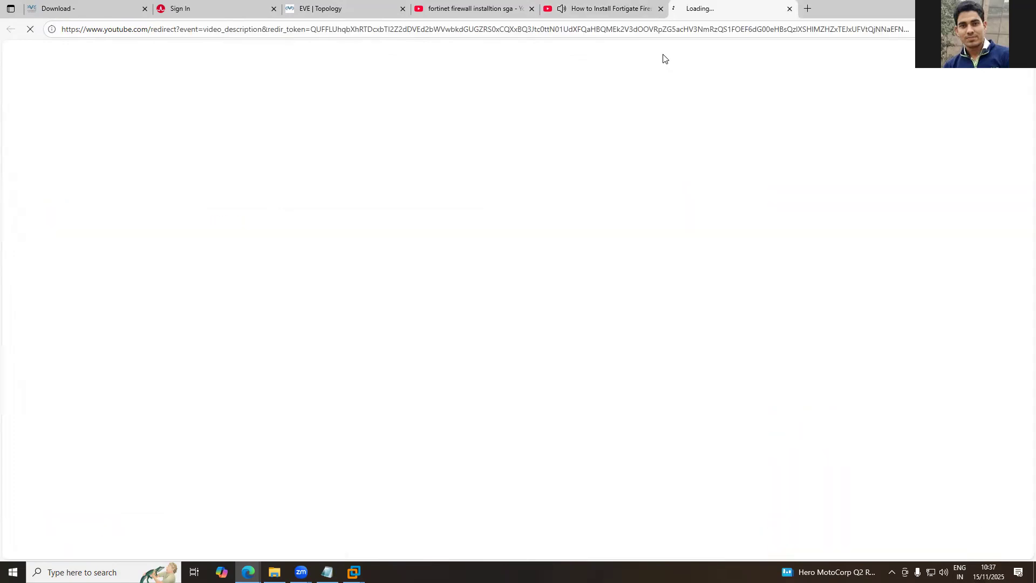
# Download c7200-adventerprisek9-mz.152-4.M11.image from the Drive dynamips folder despite the scan warning.
pyautogui.click(660, 10)
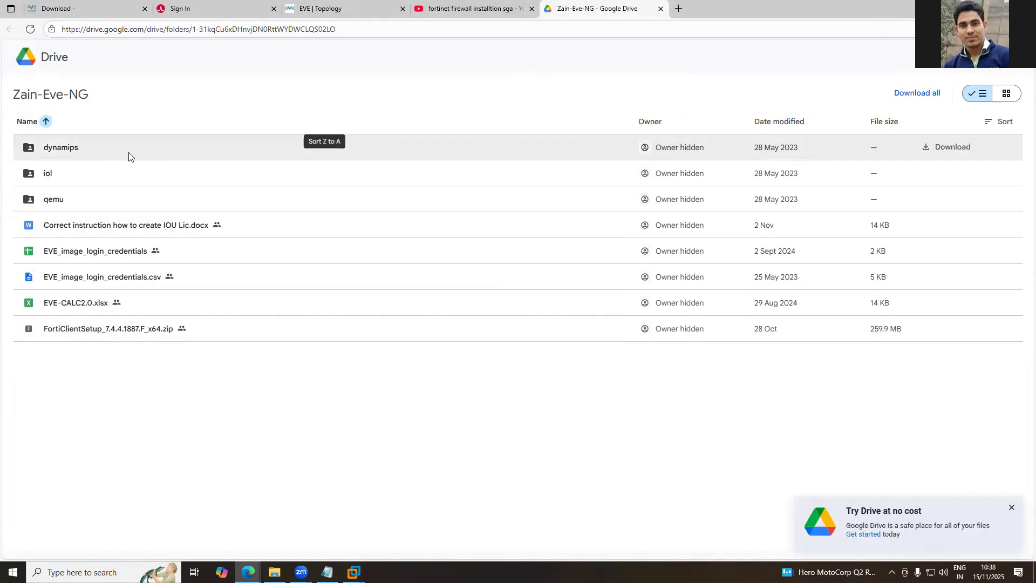
pyautogui.doubleClick(68, 154)
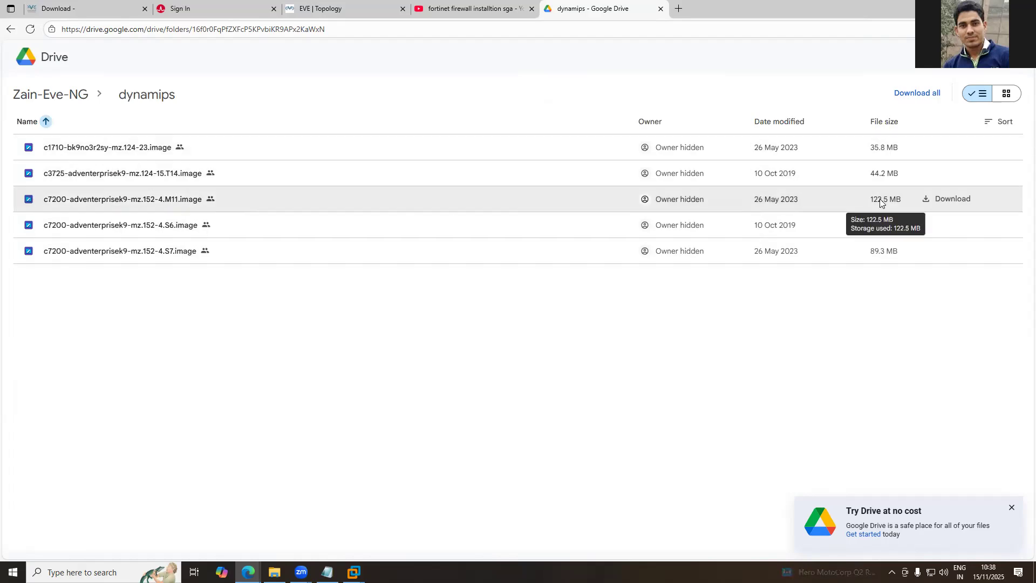
pyautogui.click(923, 199)
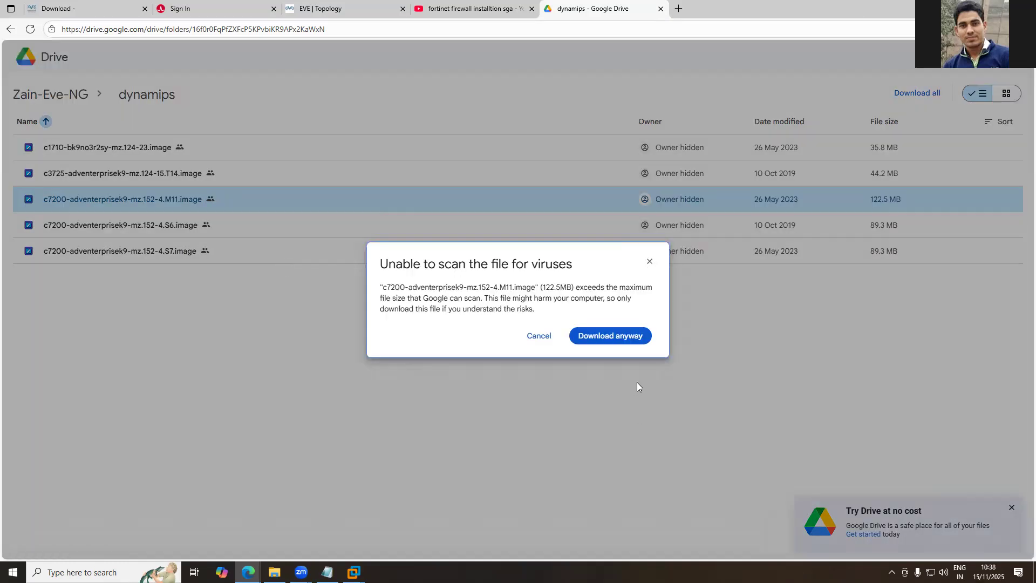
pyautogui.click(624, 346)
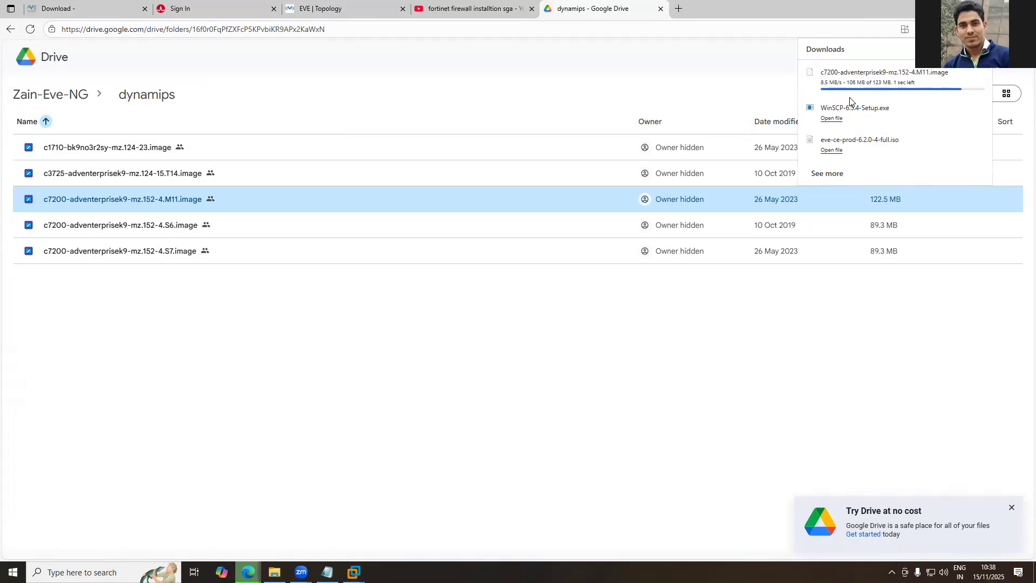
pyautogui.click(679, 10)
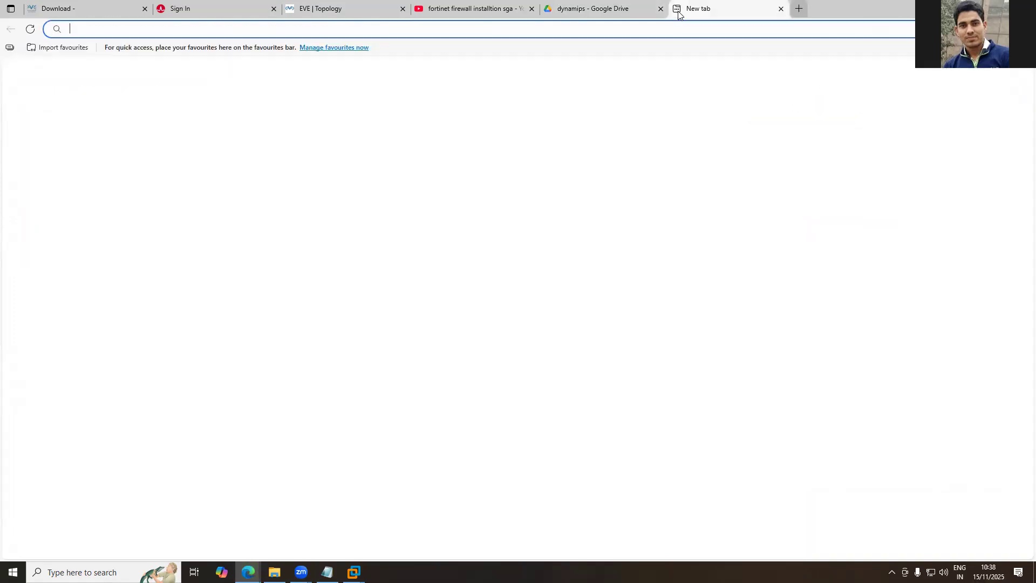
# Search Bing for 'eveng image installtion' and open the 'How to load images - EVE-NG' result.
pyautogui.write('e')
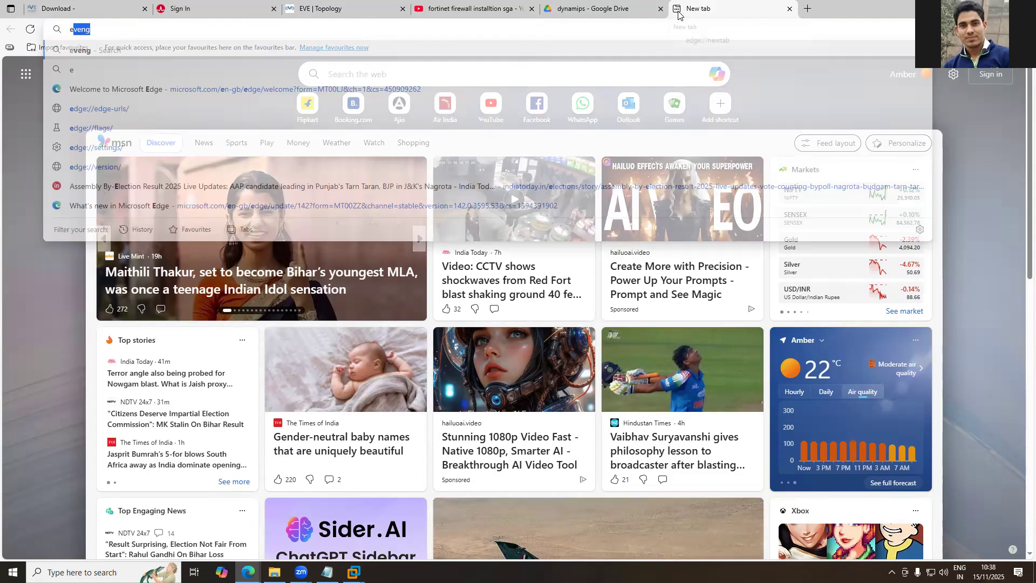
pyautogui.write('veng imag')
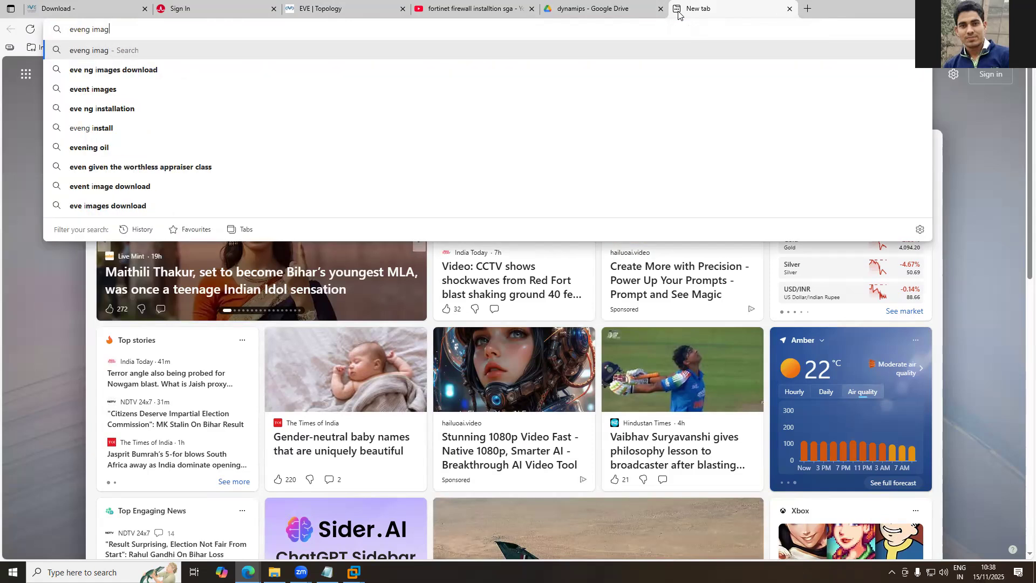
pyautogui.write('e')
pyautogui.write(' installtion nam')
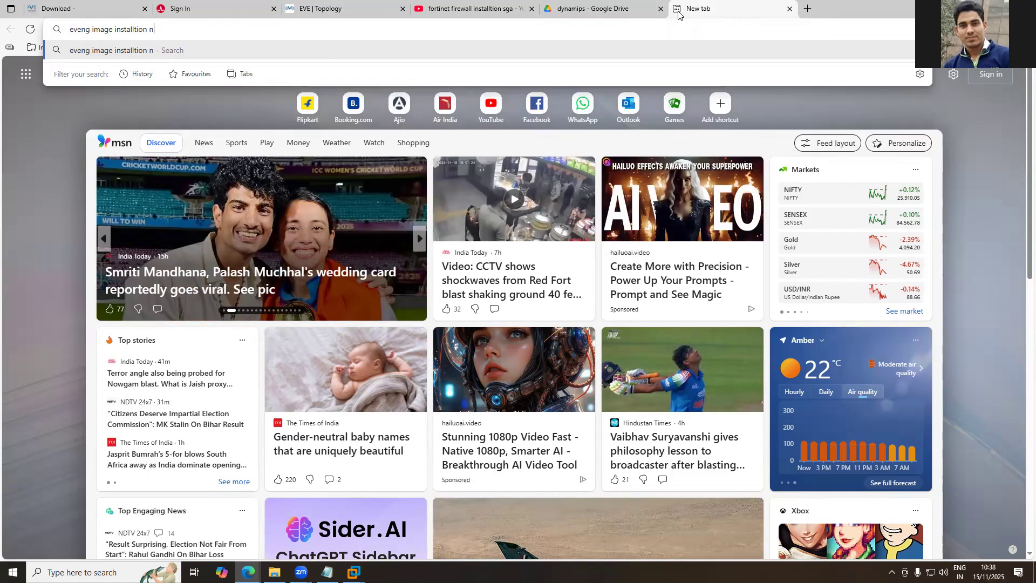
pyautogui.press('Return')
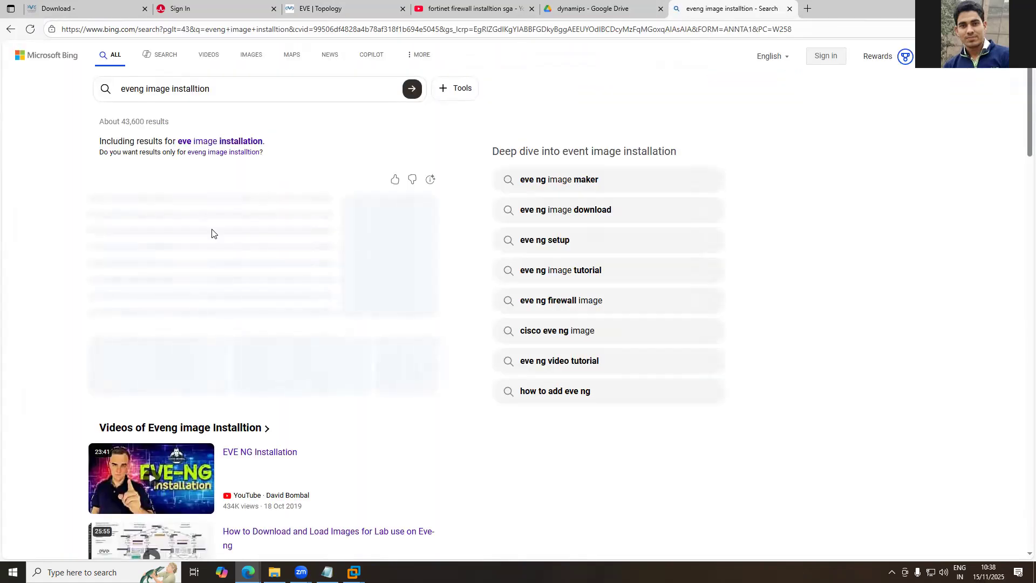
pyautogui.scroll(-2, 240, 202)
pyautogui.scroll(-8, 213, 302)
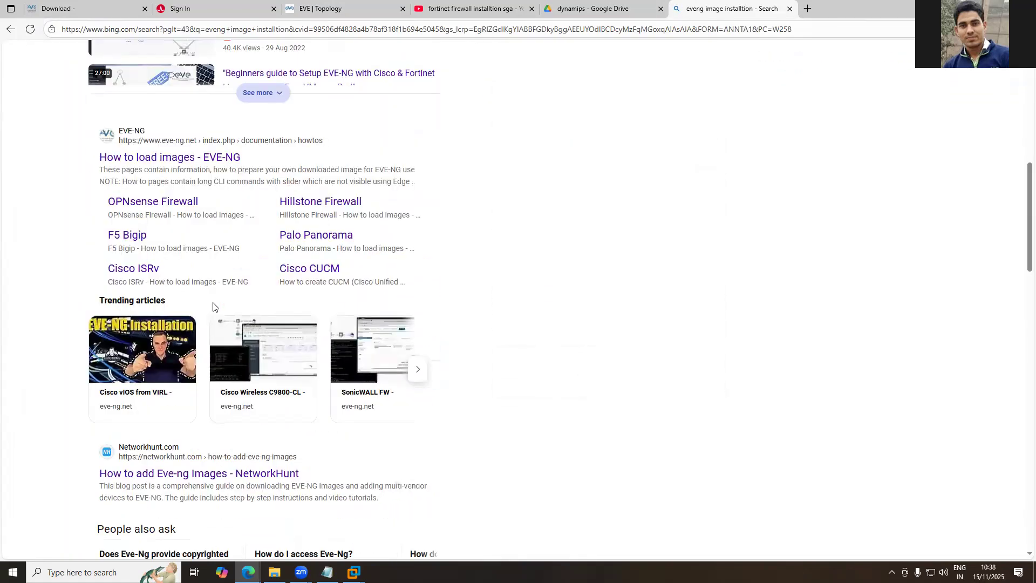
pyautogui.click(167, 157)
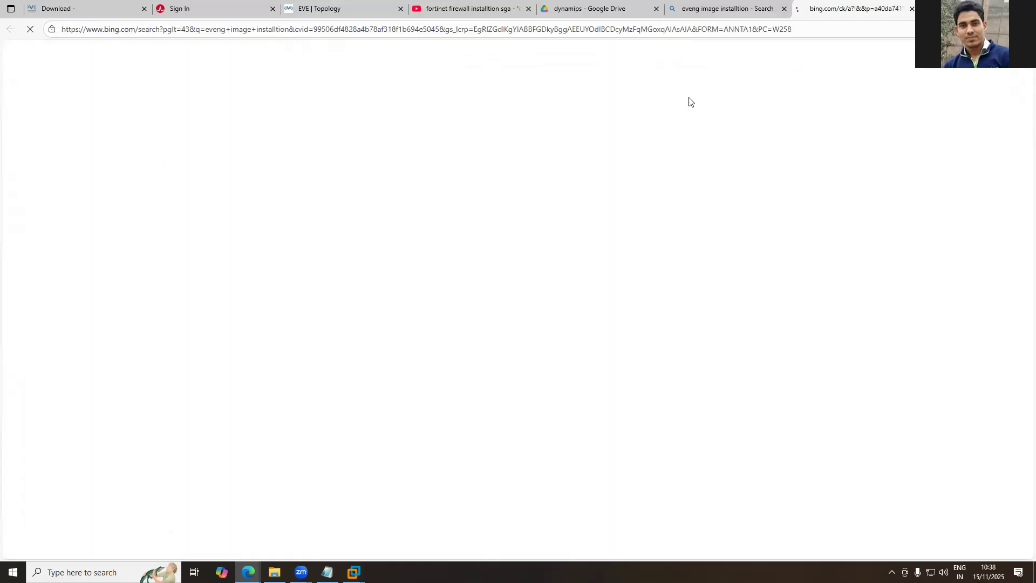
# Close the Bing results and scroll through EVE-NG's per-image 'How to load images' guide list.
pyautogui.click(785, 8)
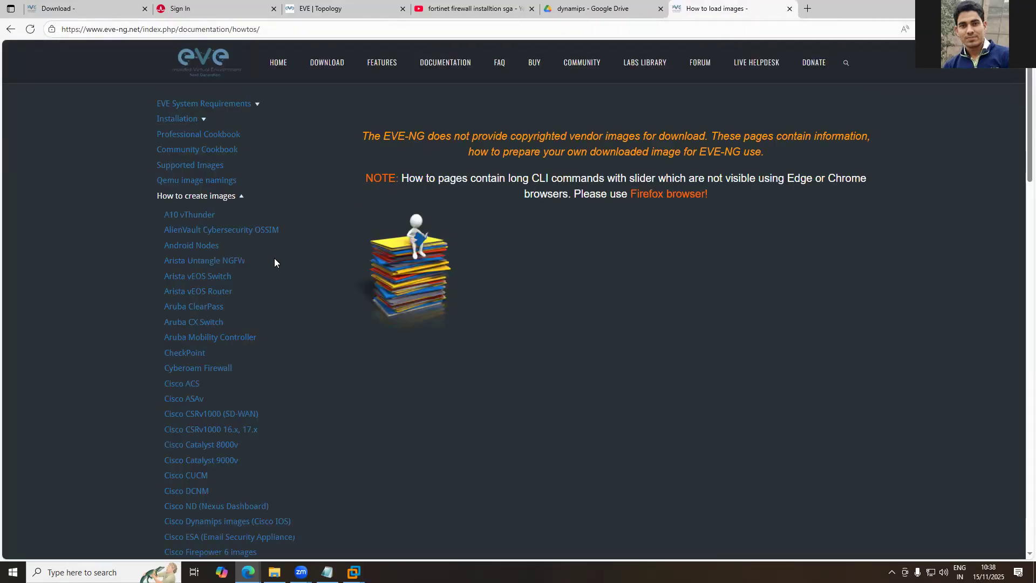
pyautogui.scroll(-7, 207, 328)
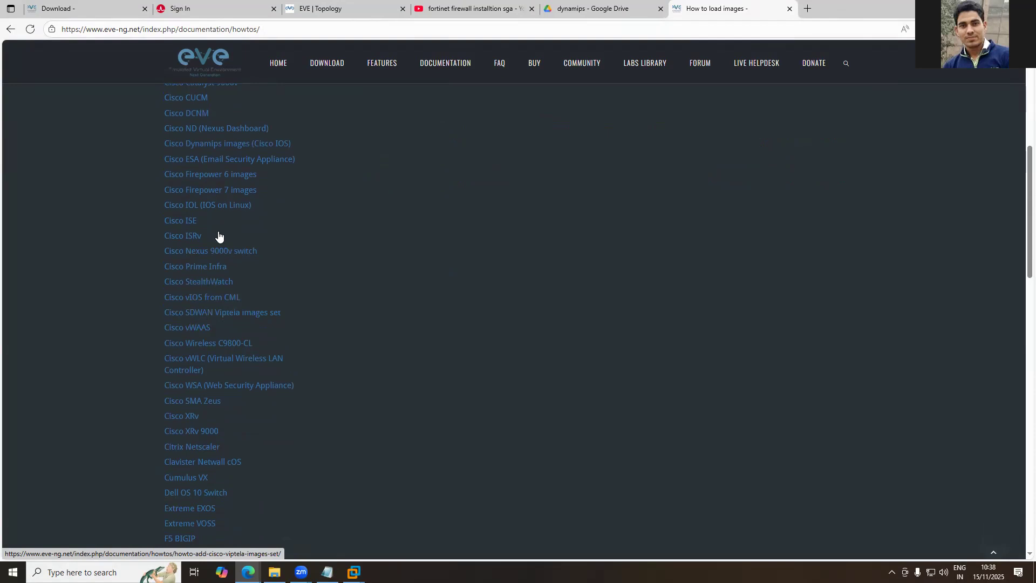
pyautogui.scroll(-6, 203, 238)
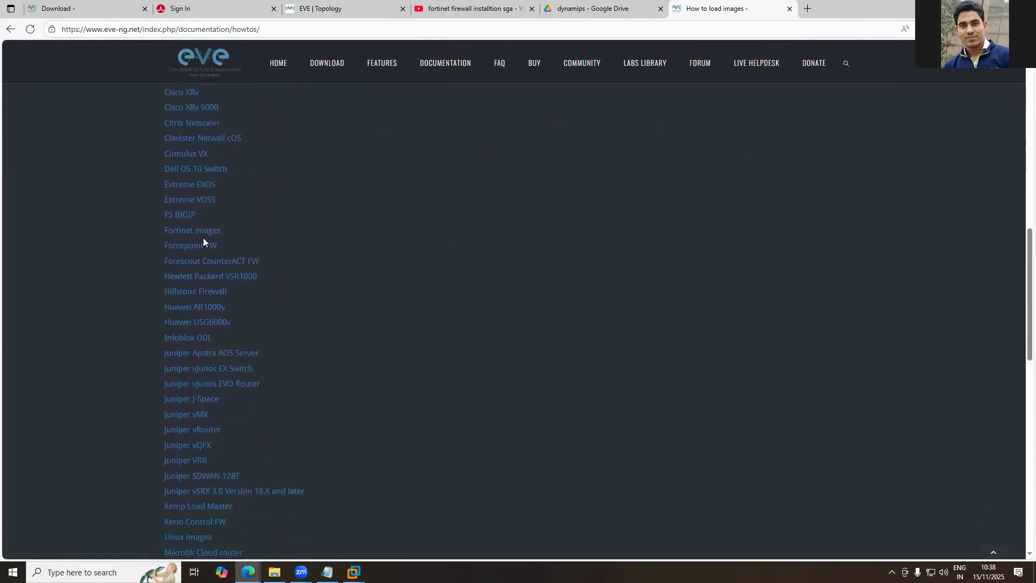
pyautogui.scroll(8, 217, 249)
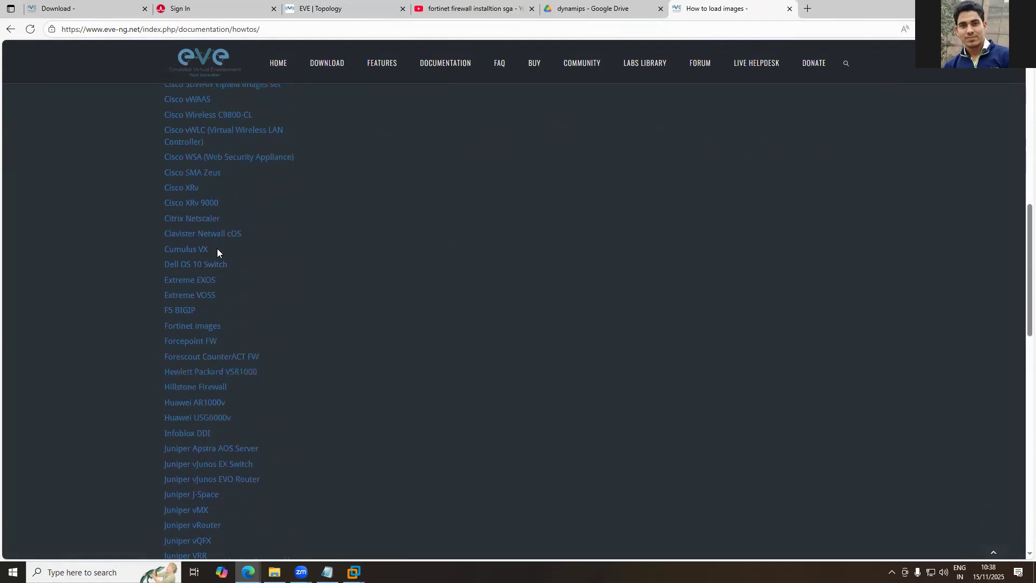
pyautogui.scroll(4, 217, 253)
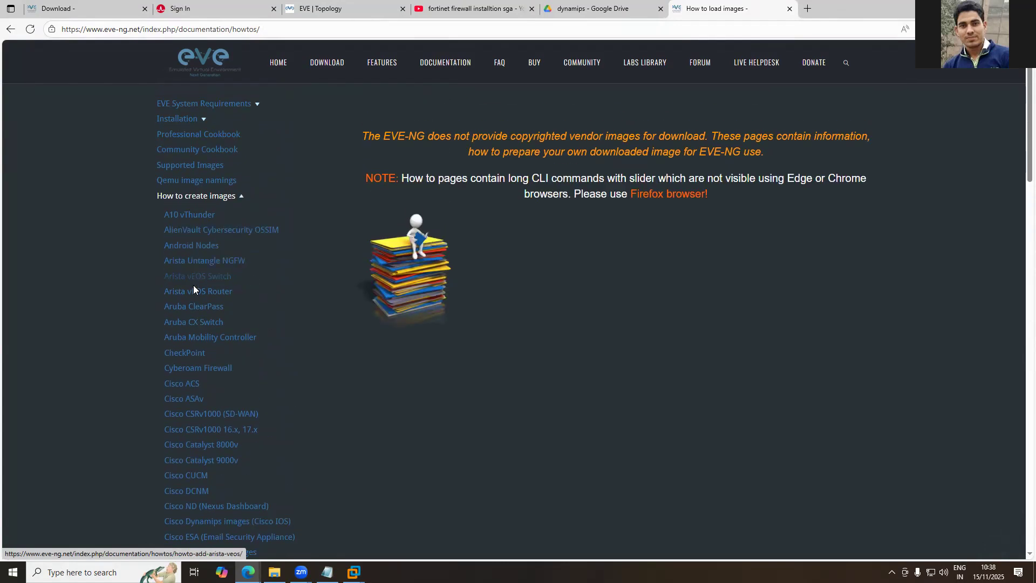
pyautogui.scroll(-3, 193, 286)
pyautogui.scroll(-8, 195, 292)
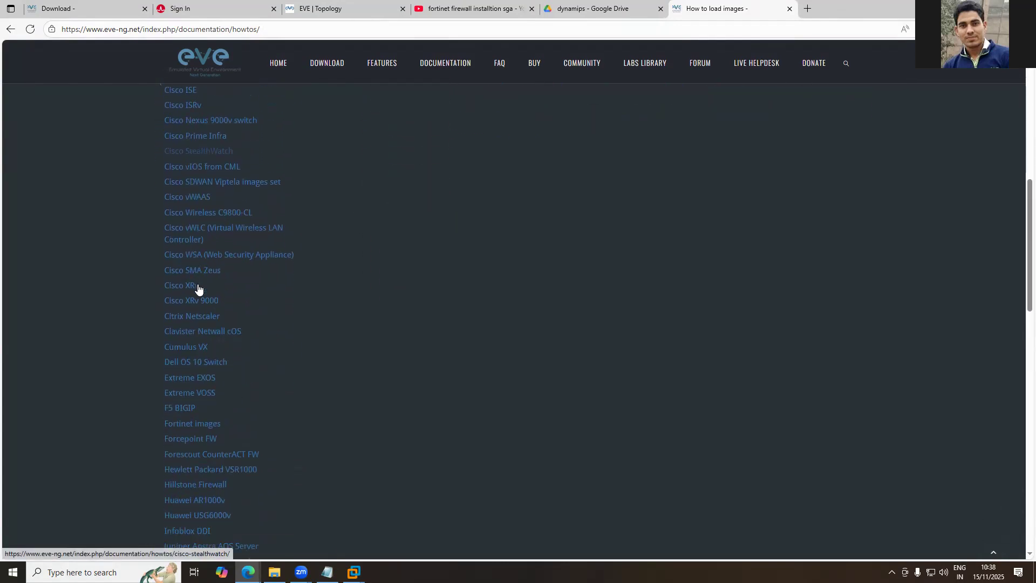
pyautogui.scroll(-14, 197, 289)
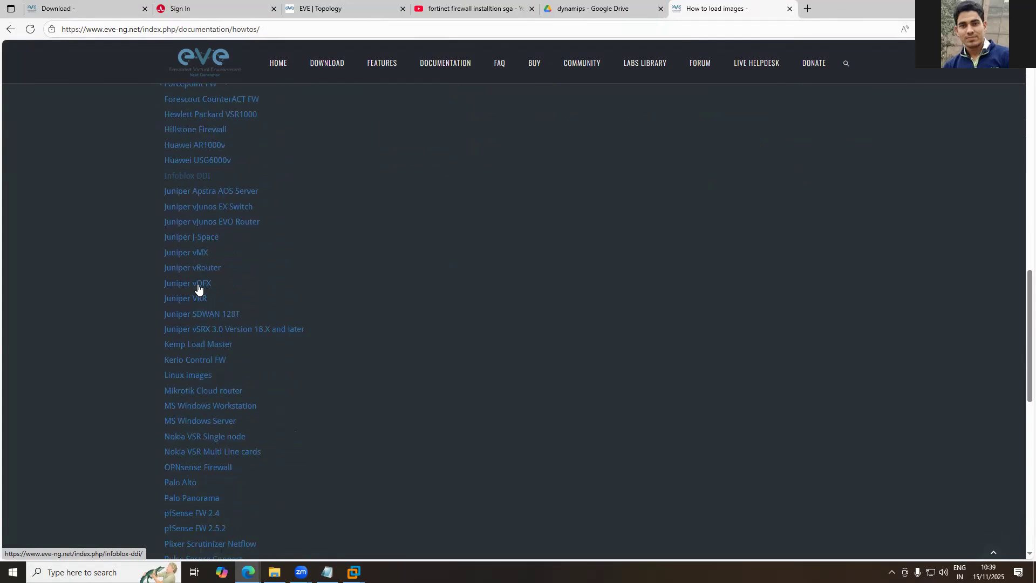
pyautogui.scroll(20, 198, 289)
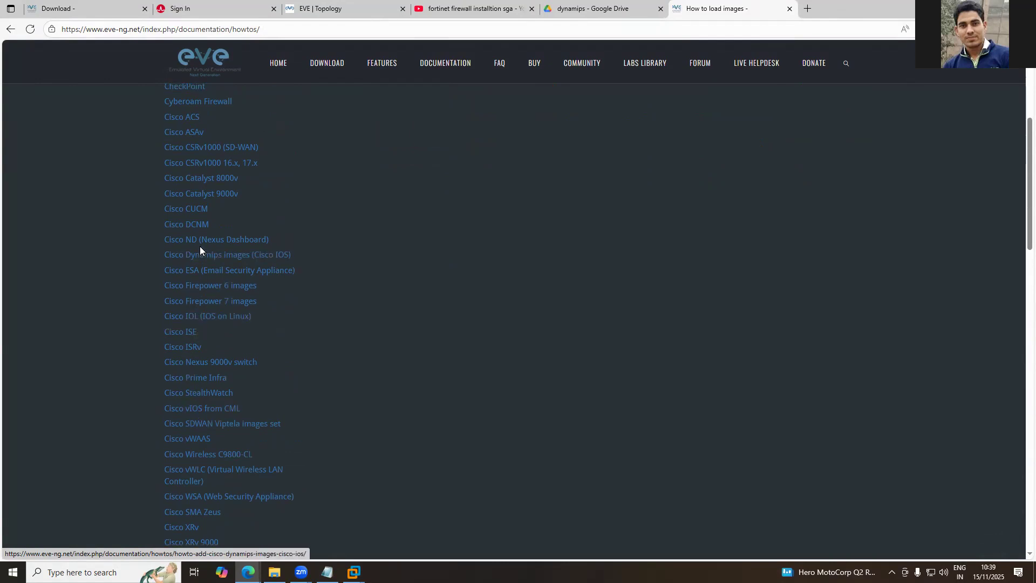
pyautogui.scroll(2, 200, 246)
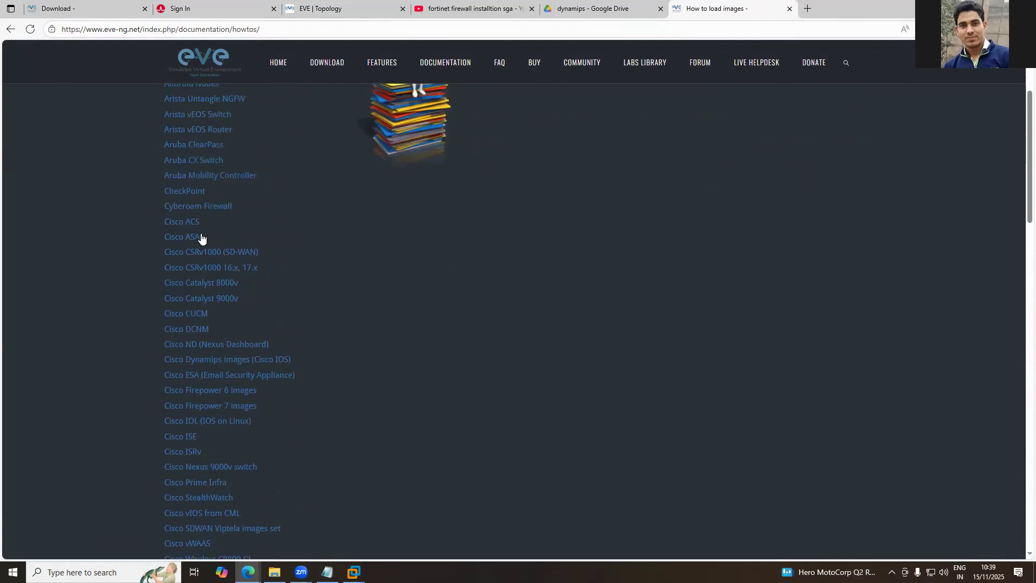
pyautogui.scroll(-1, 187, 371)
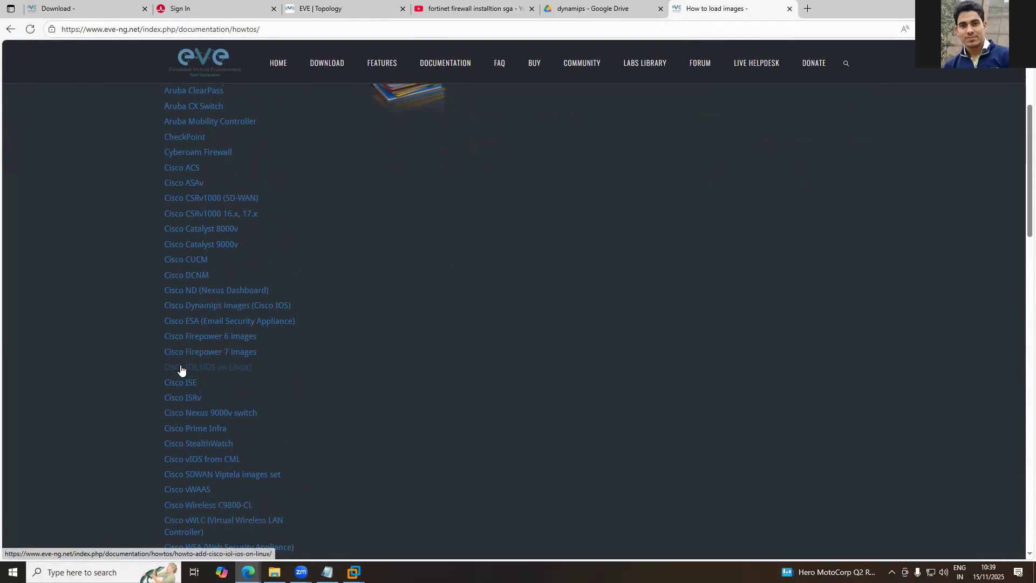
pyautogui.scroll(-4, 181, 370)
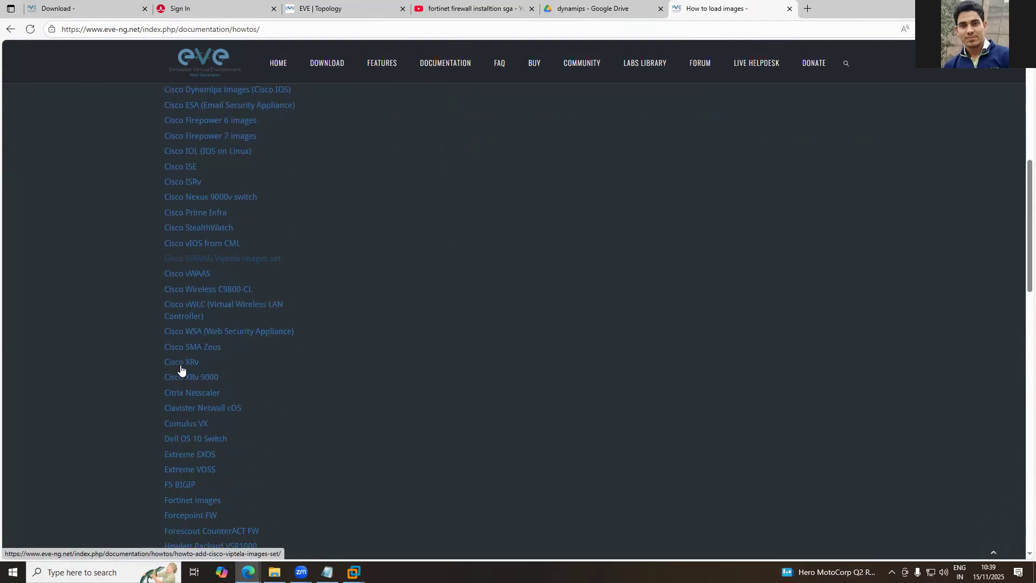
pyautogui.scroll(-3, 224, 475)
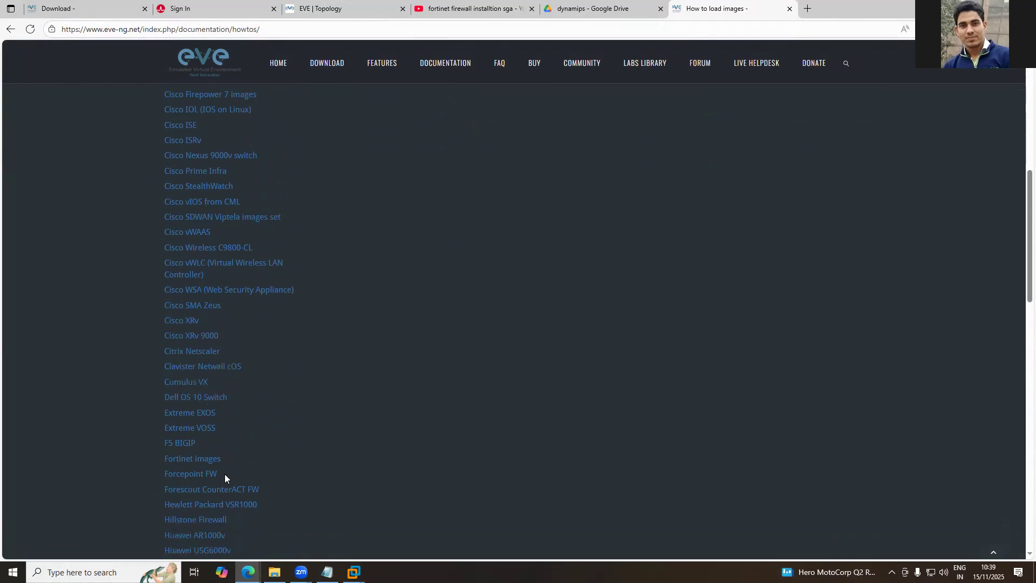
pyautogui.scroll(6, 225, 474)
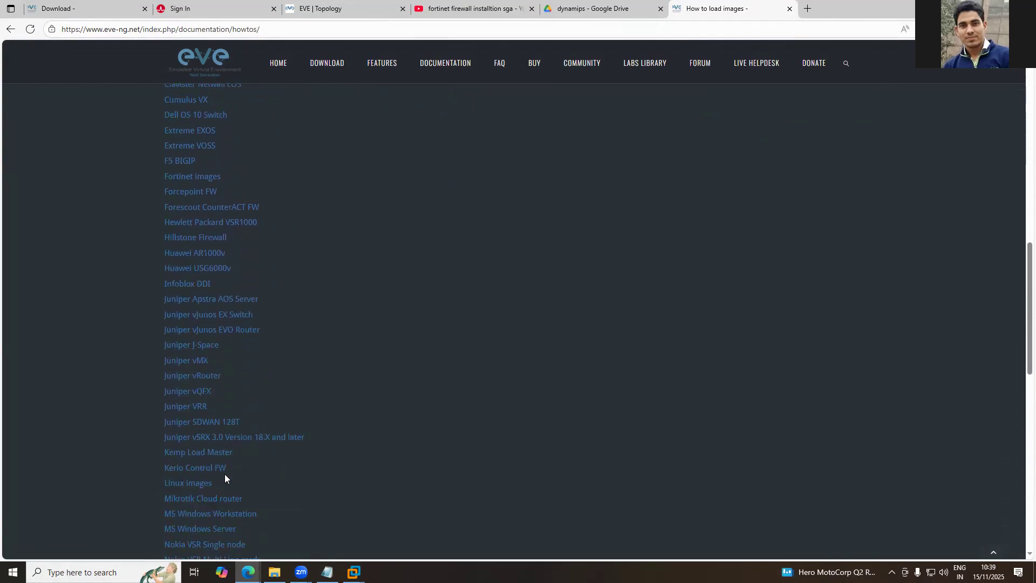
pyautogui.scroll(4, 211, 220)
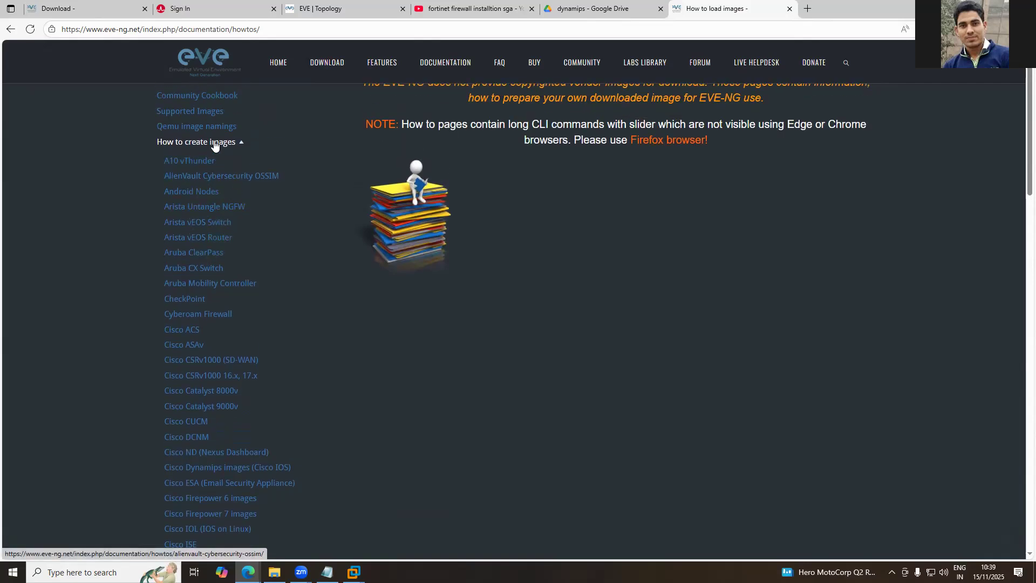
pyautogui.scroll(-4, 216, 246)
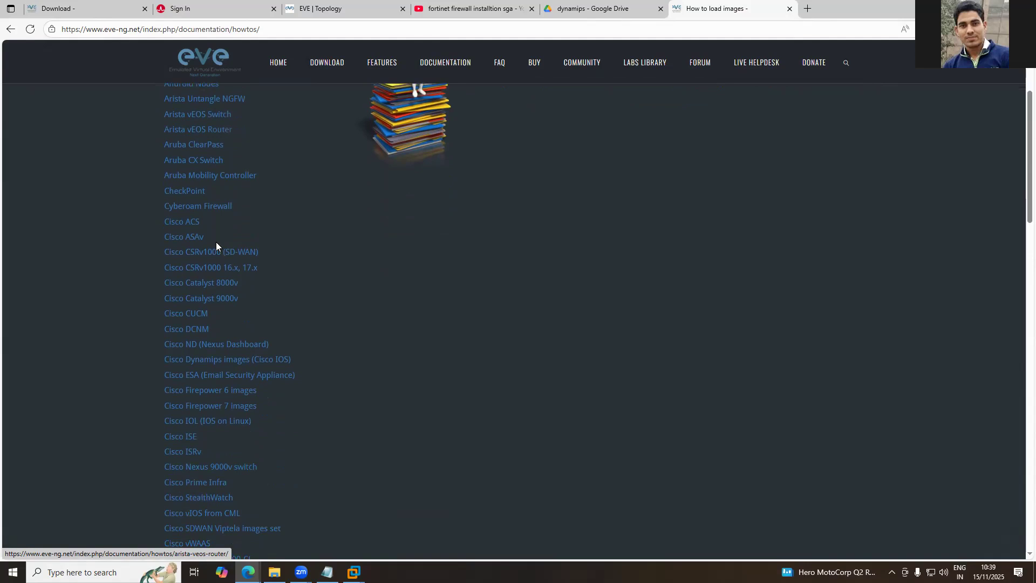
pyautogui.scroll(-1, 216, 246)
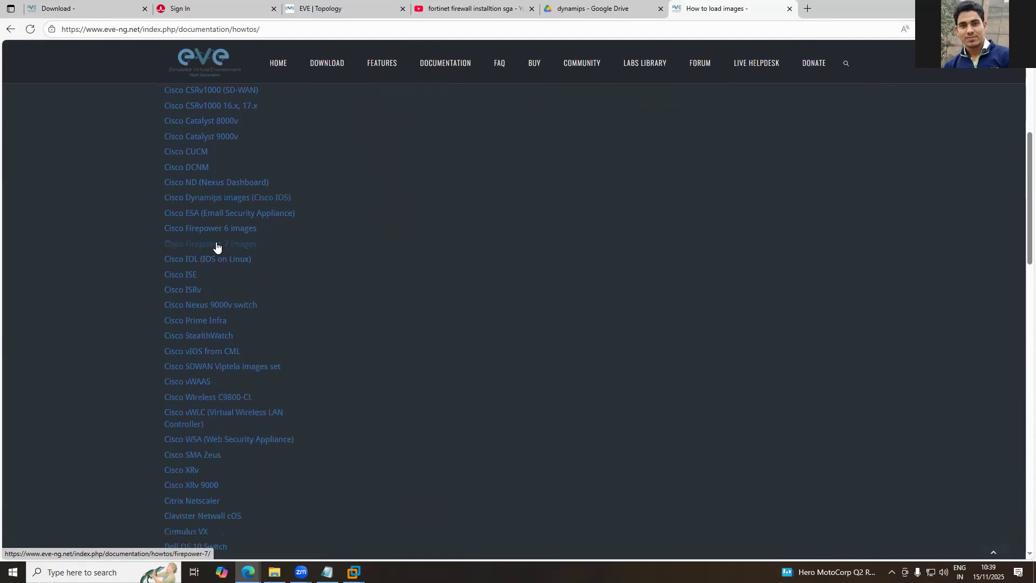
pyautogui.scroll(-3, 216, 246)
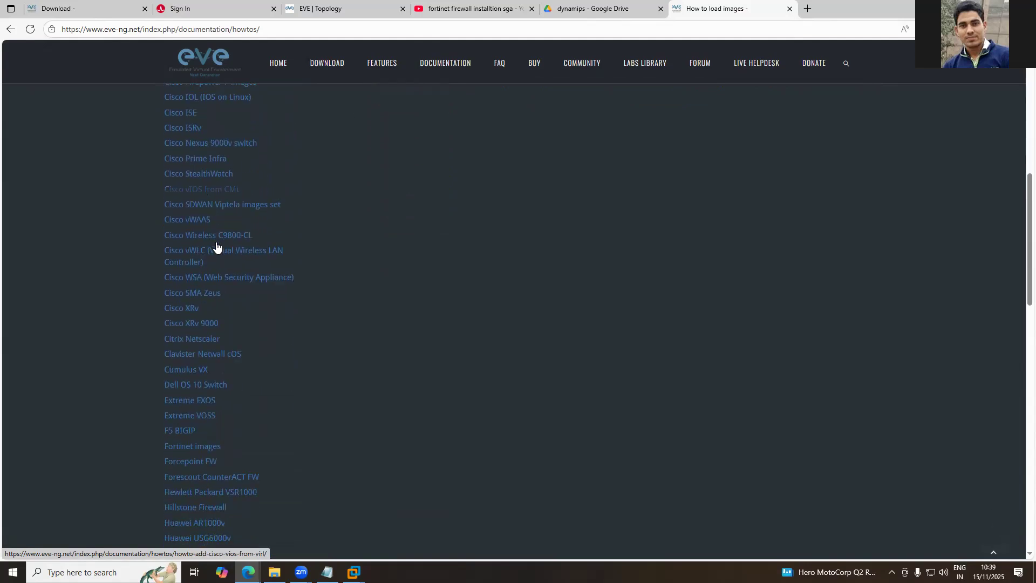
pyautogui.scroll(-4, 216, 246)
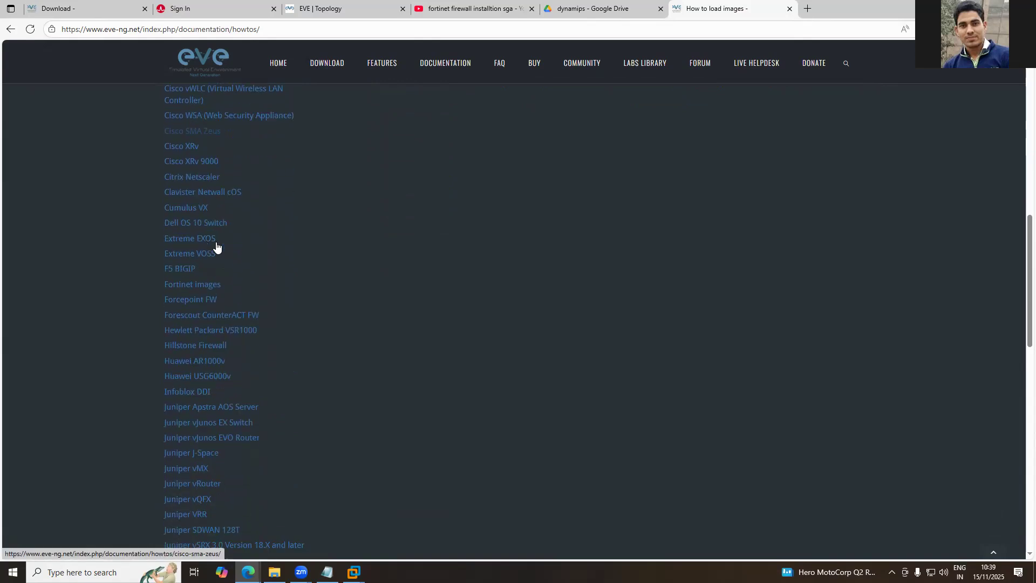
pyautogui.scroll(-4, 216, 246)
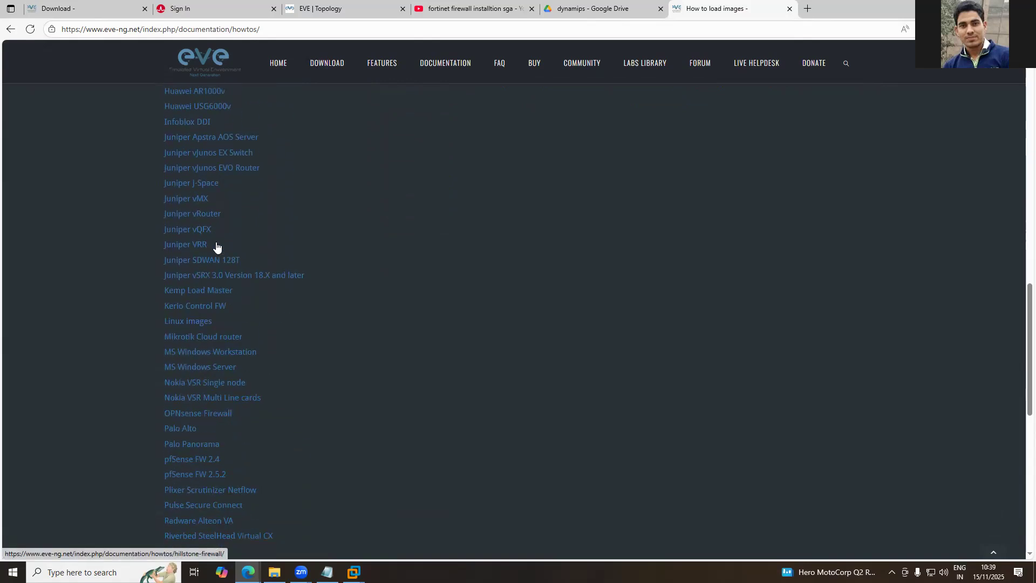
pyautogui.scroll(-6, 217, 246)
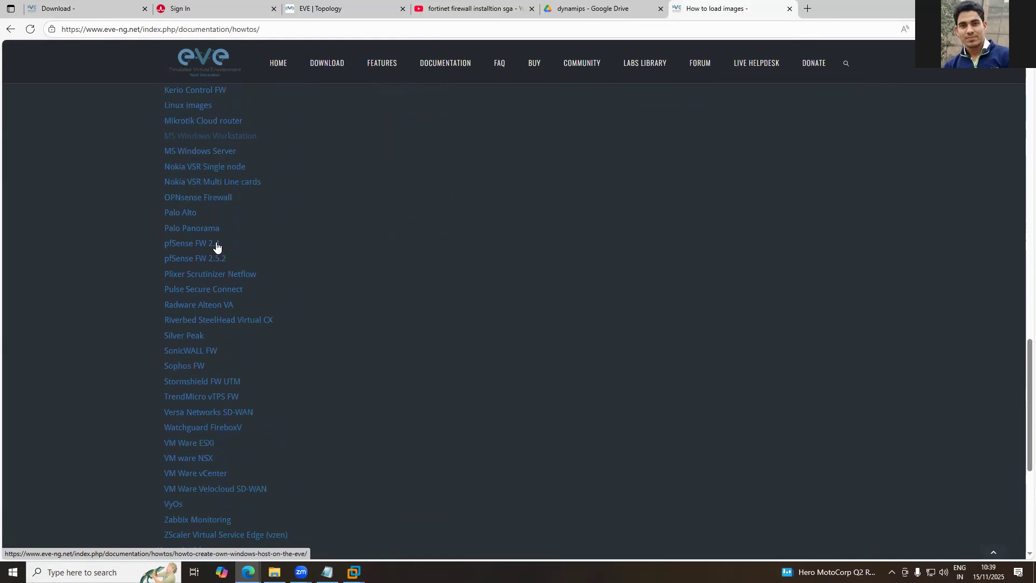
pyautogui.scroll(16, 216, 246)
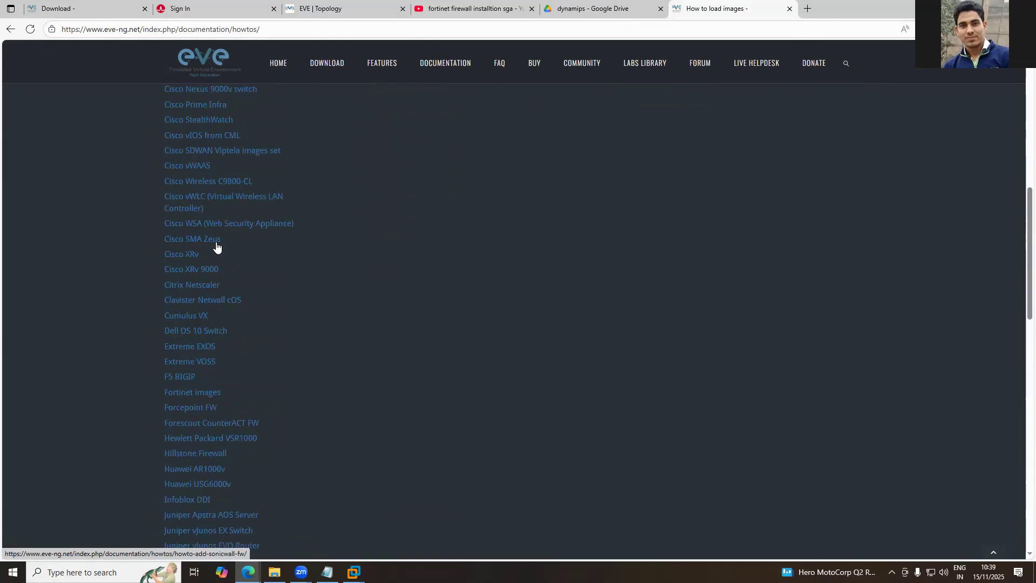
pyautogui.scroll(3, 216, 247)
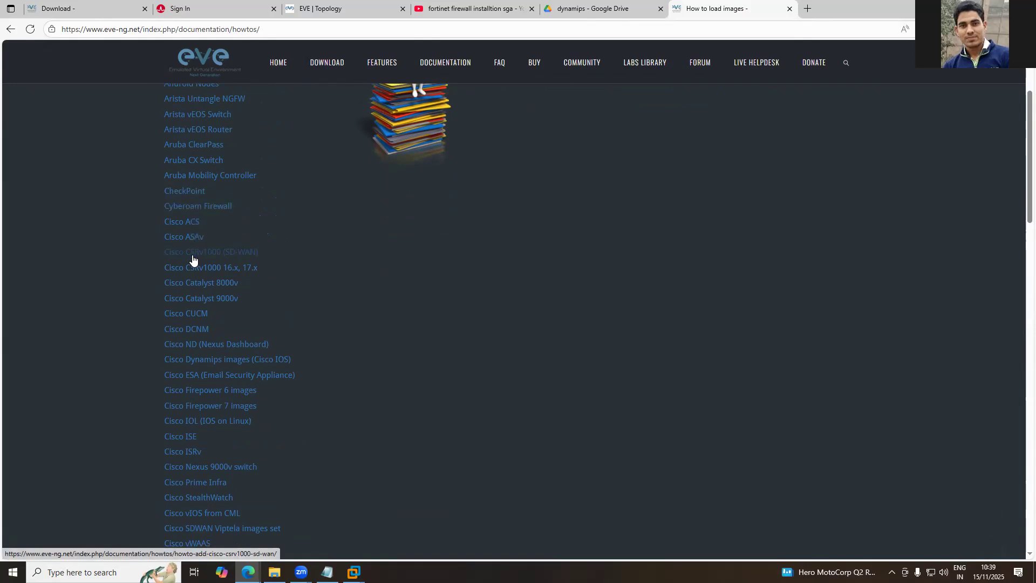
# Open the Cisco Dynamips images (Cisco IOS) guide and highlight the /opt/unetlab/addons/dynamips/ path.
pyautogui.click(210, 363)
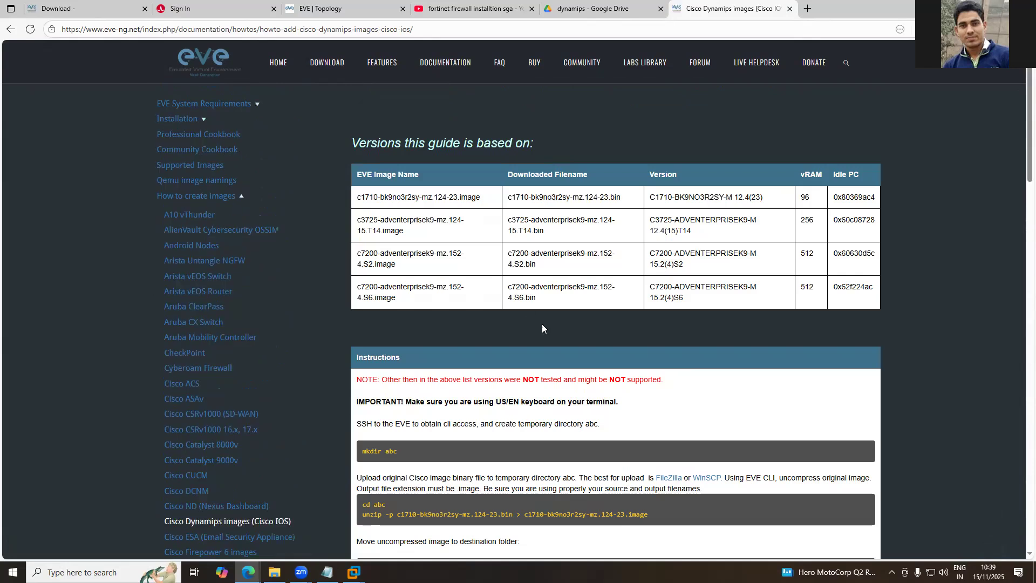
pyautogui.scroll(-4, 542, 324)
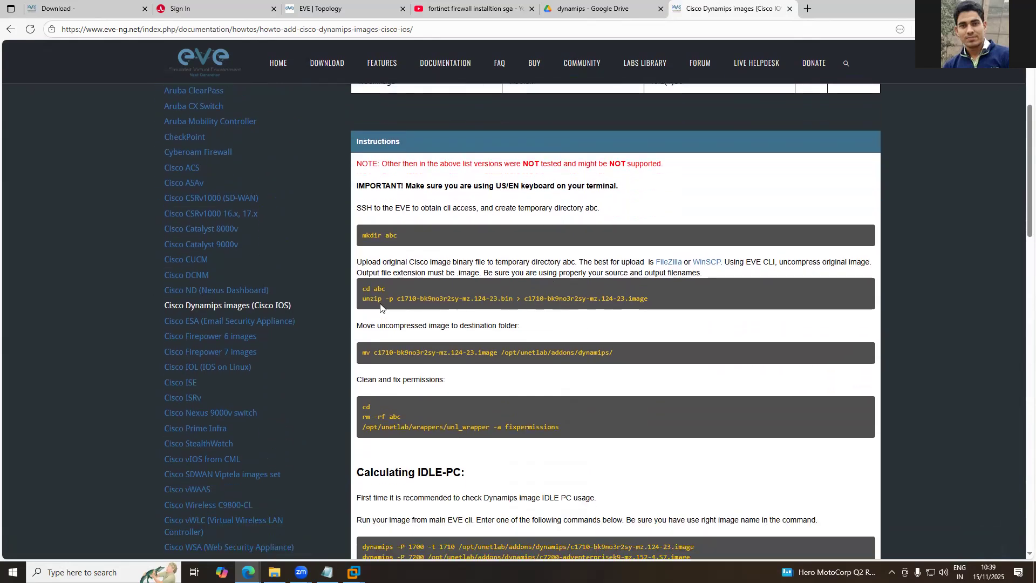
pyautogui.scroll(3, 546, 208)
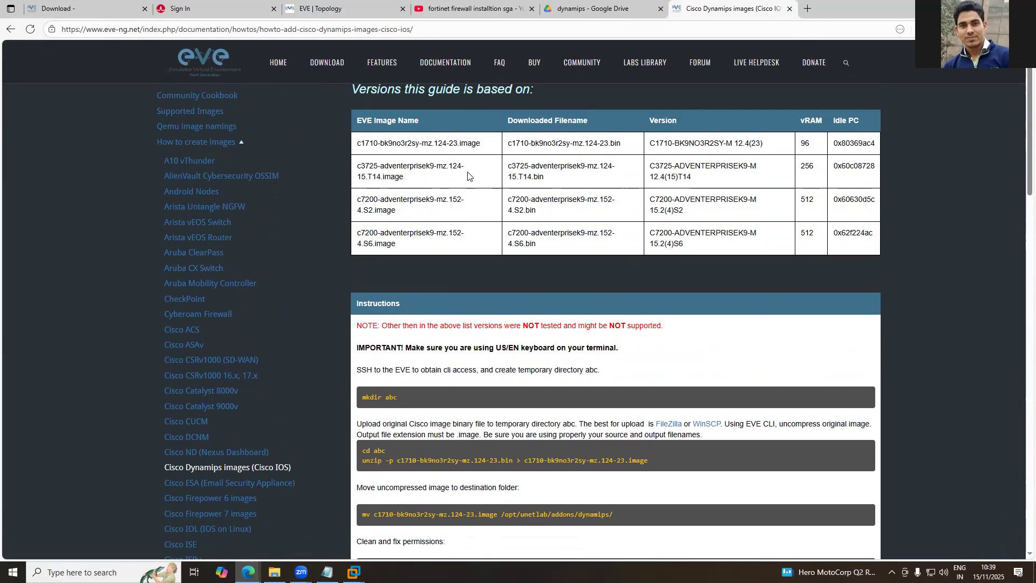
pyautogui.scroll(-3, 546, 319)
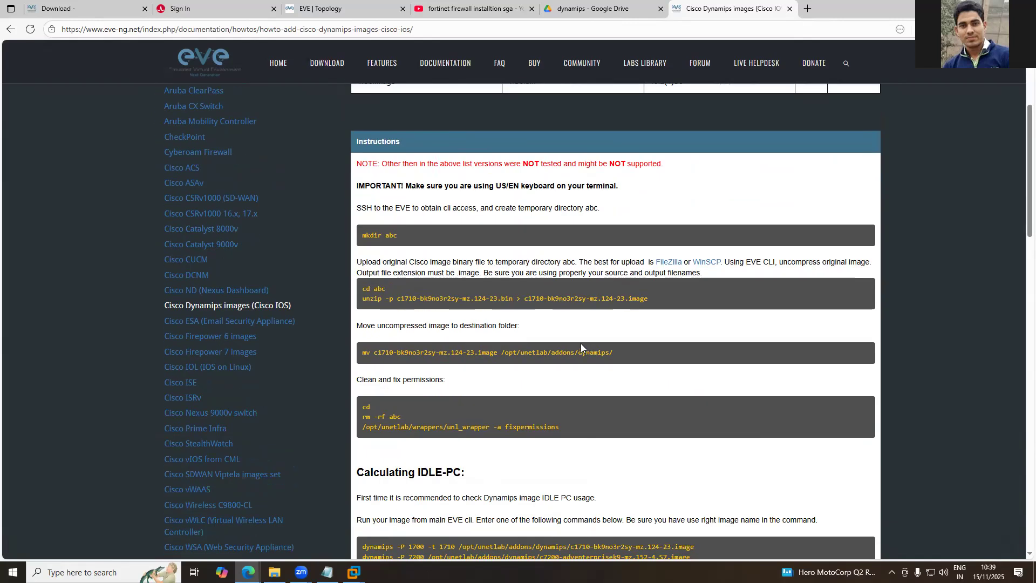
pyautogui.moveTo(505, 353); pyautogui.dragTo(613, 349)
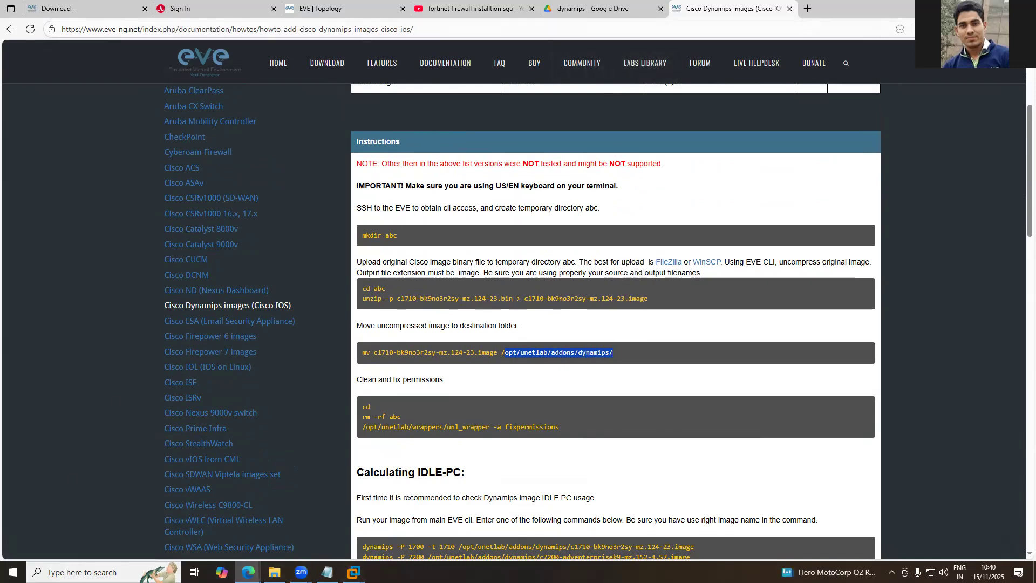
pyautogui.press('super')
# Launch WinSCP from the Windows search.
pyautogui.write('wuin')
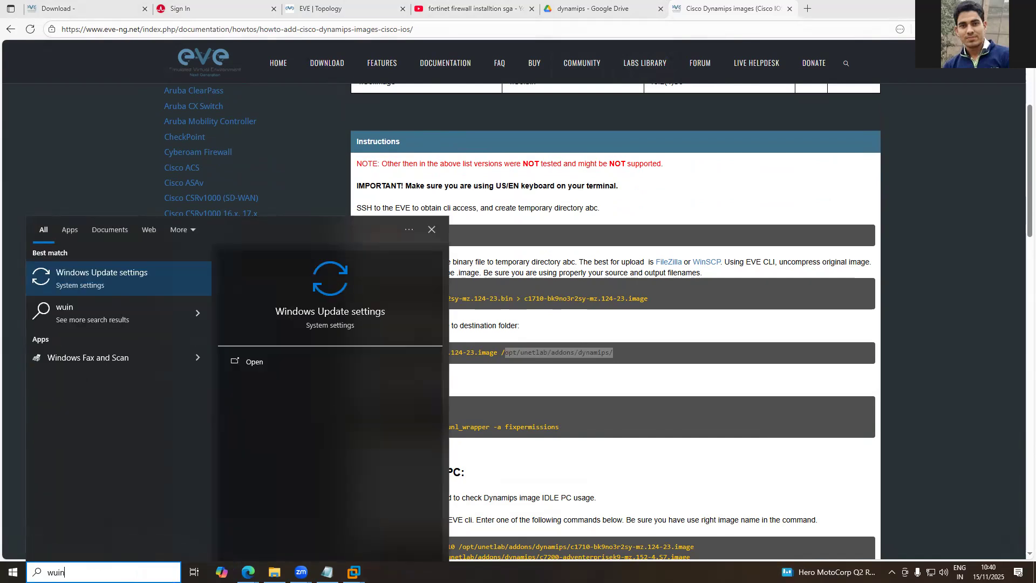
pyautogui.press('BackSpace')
pyautogui.write('in')
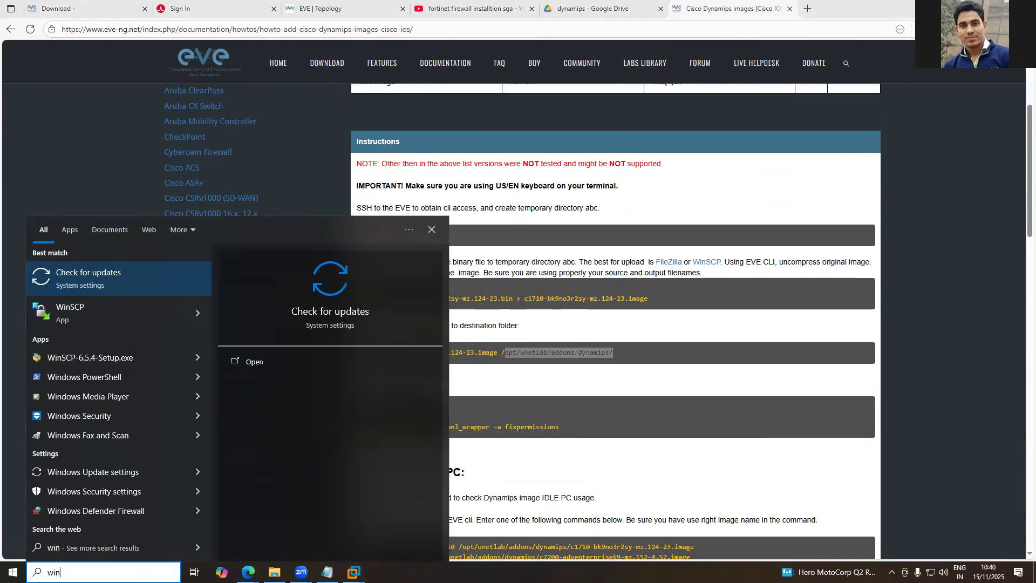
pyautogui.press('Down')
pyautogui.press('Return')
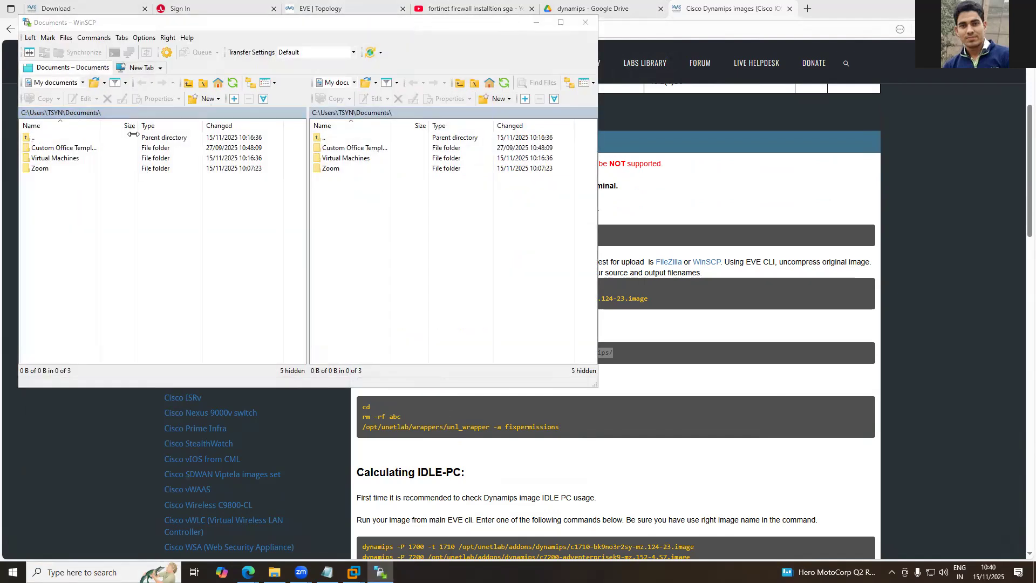
# Log in to 192.168.119.129 as root with the account password and accept the host key.
pyautogui.write('192.168.119.129')
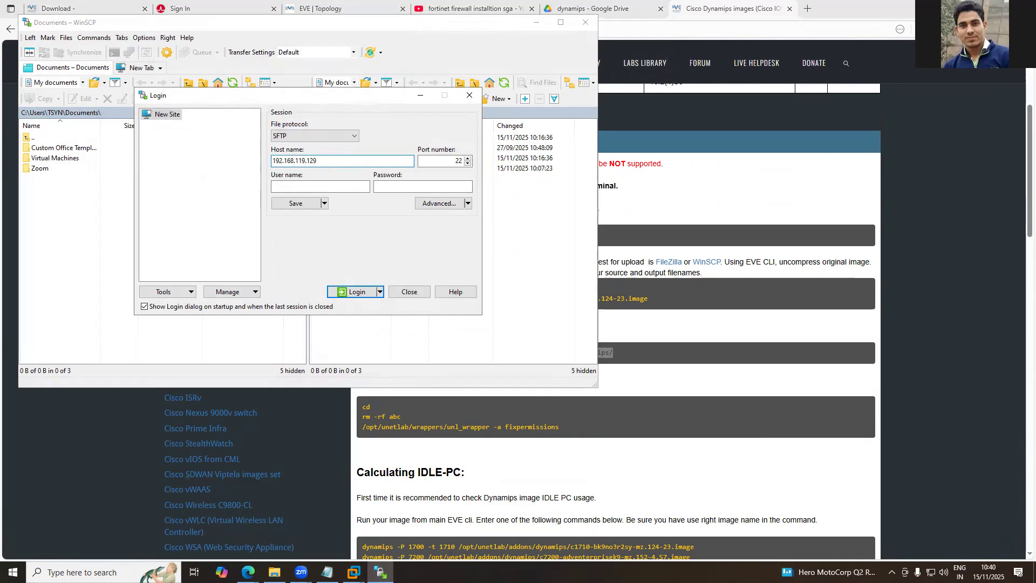
pyautogui.press('Tab')
pyautogui.press('Return')
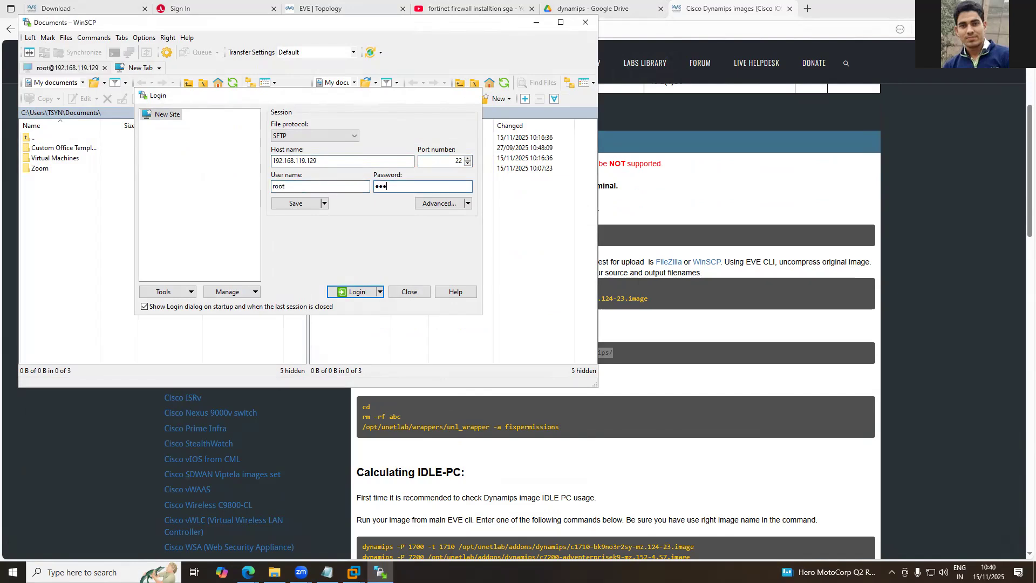
pyautogui.click(304, 294)
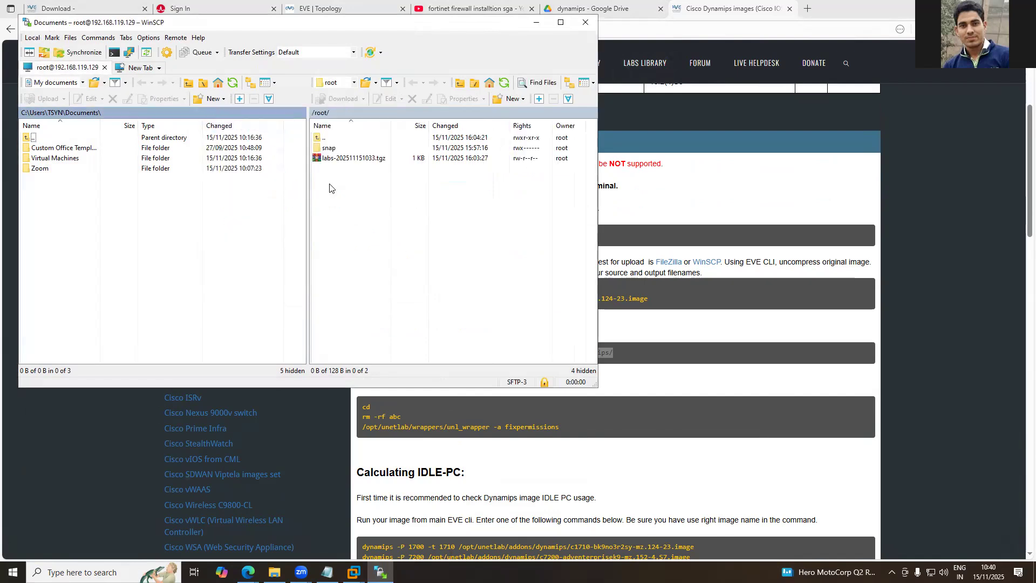
# Browse the remote pane to /opt/unetlab/addons/dynamips.
pyautogui.doubleClick(327, 139)
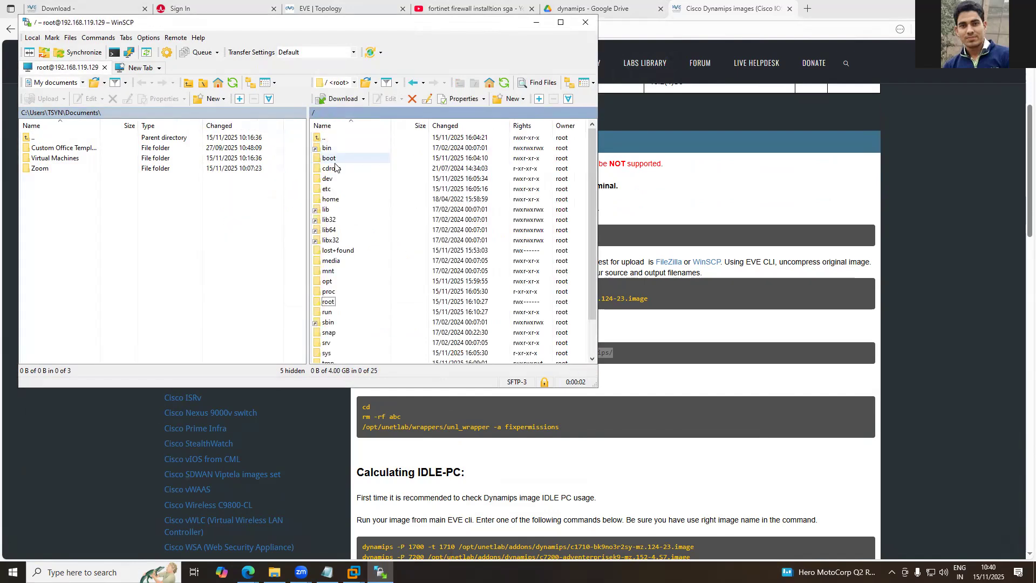
pyautogui.scroll(-2, 351, 254)
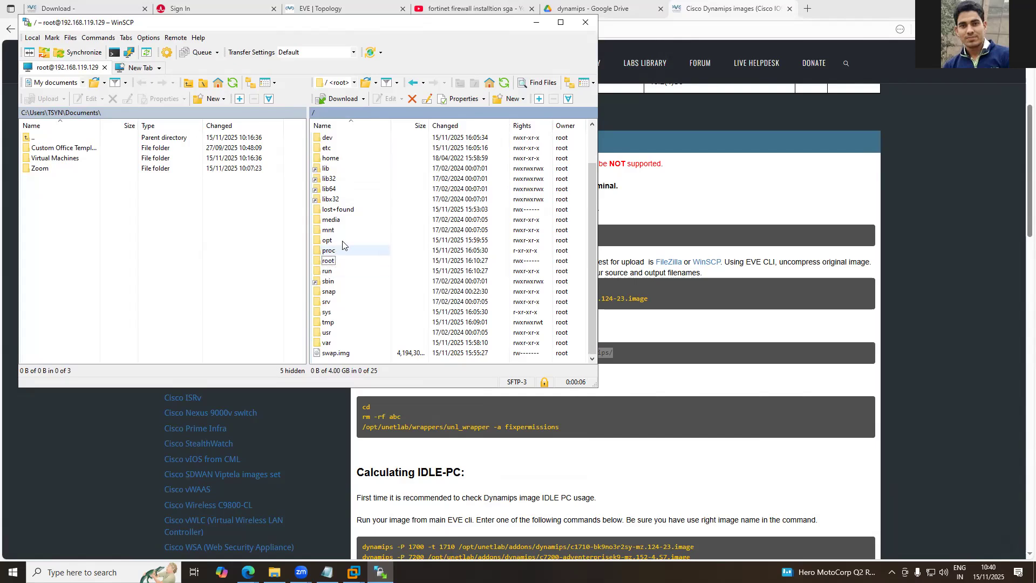
pyautogui.doubleClick(339, 245)
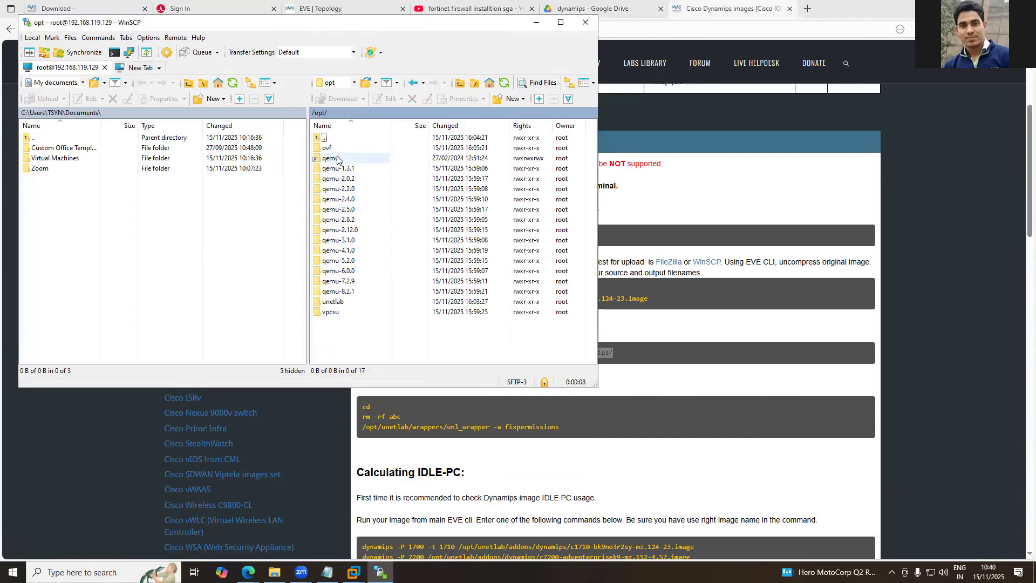
pyautogui.doubleClick(332, 301)
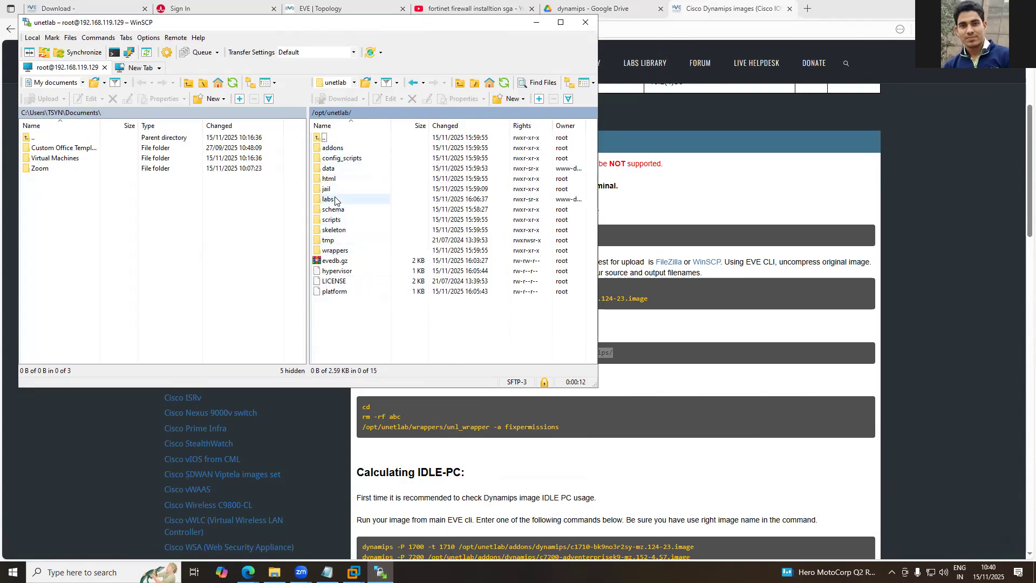
pyautogui.doubleClick(339, 149)
pyautogui.doubleClick(338, 149)
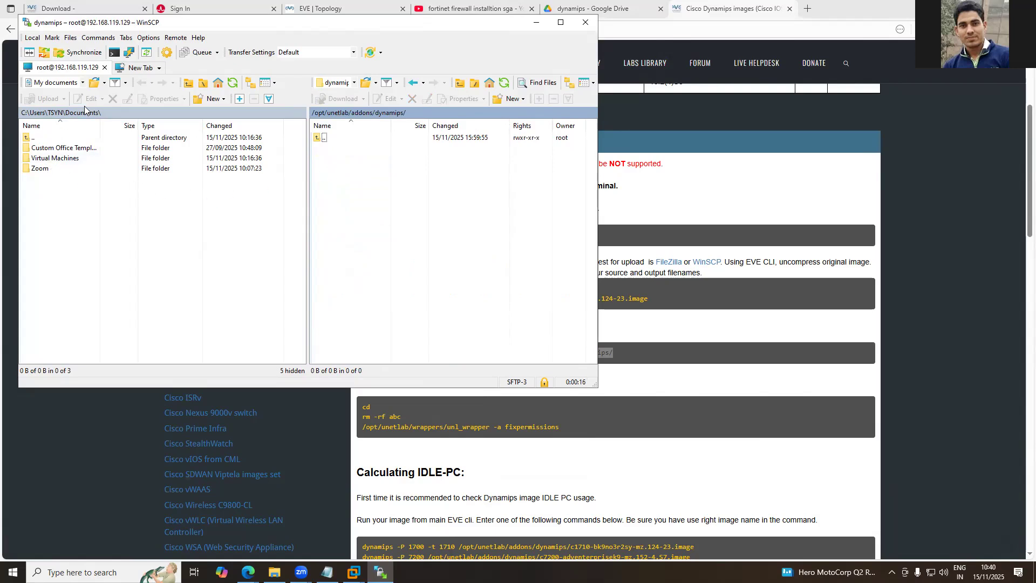
# Upload the c7200-adventerprisek9-mz.152-4.M11.image file from local Downloads into the dynamips folder.
pyautogui.click(54, 113)
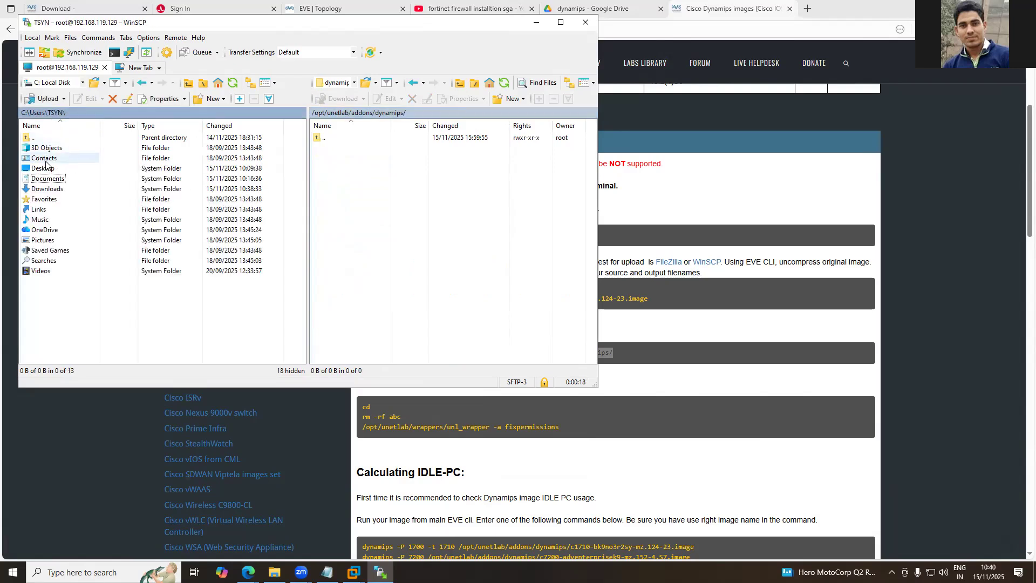
pyautogui.doubleClick(48, 190)
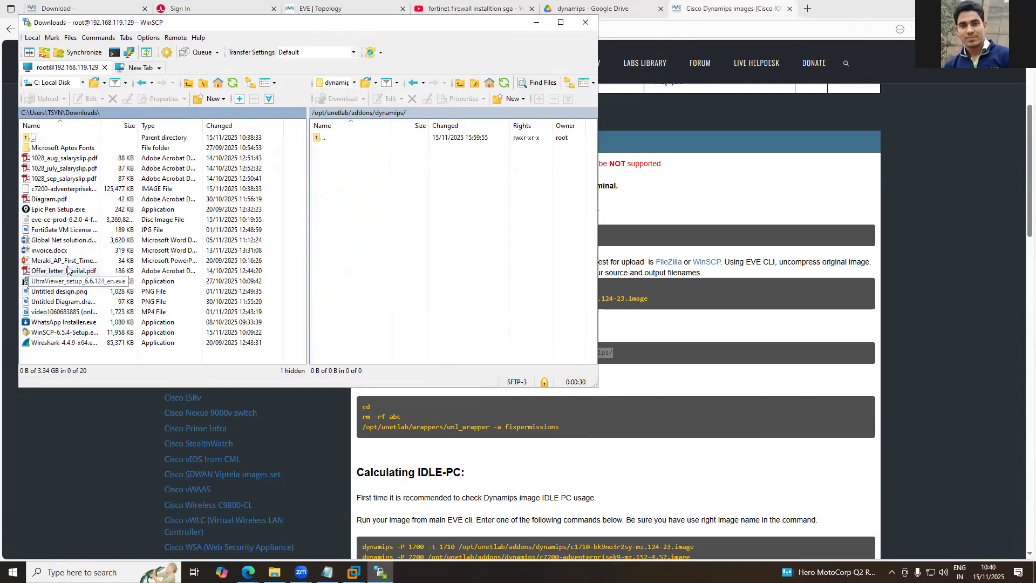
pyautogui.moveTo(65, 192); pyautogui.dragTo(395, 174)
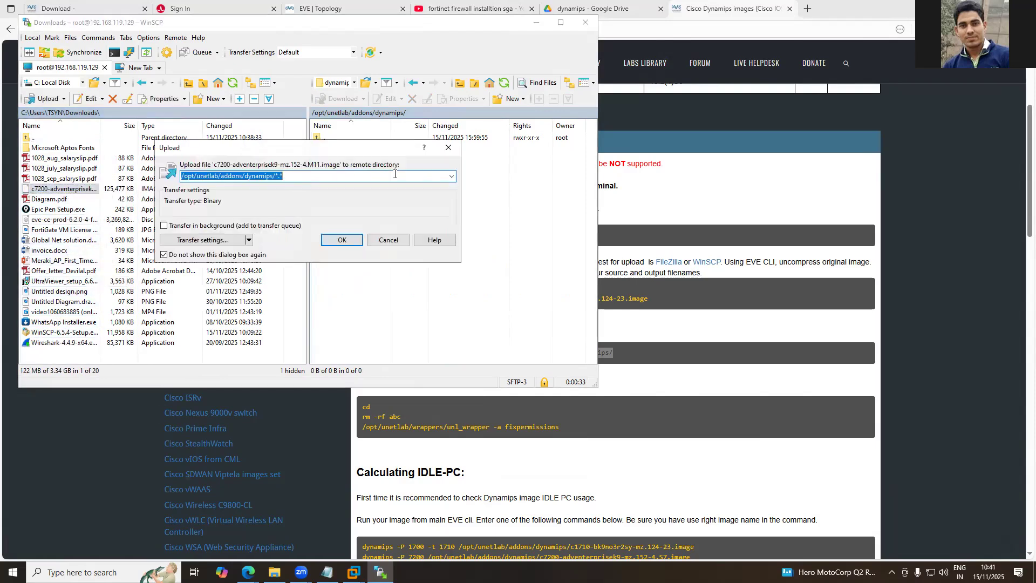
pyautogui.click(332, 242)
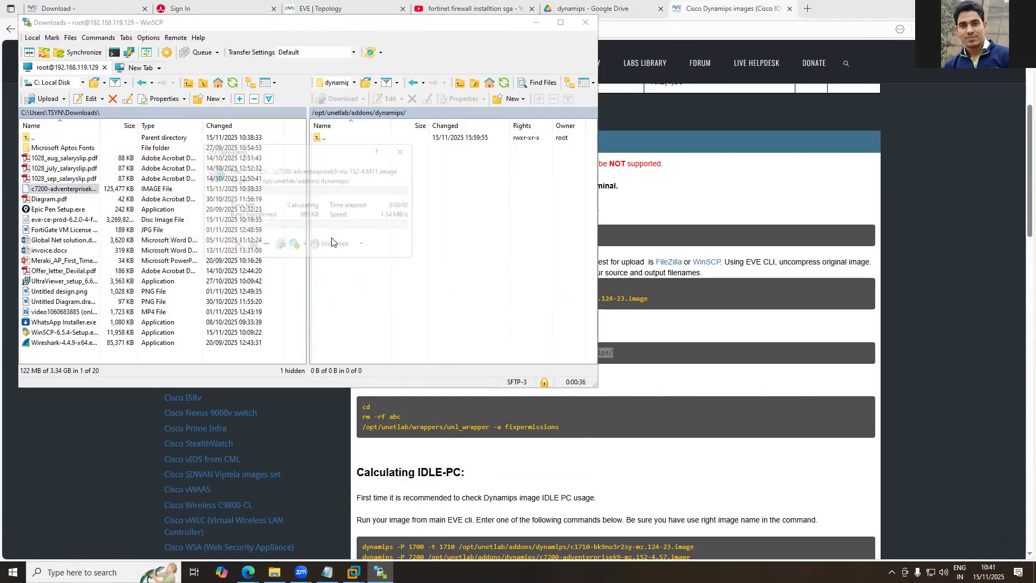
pyautogui.press('super')
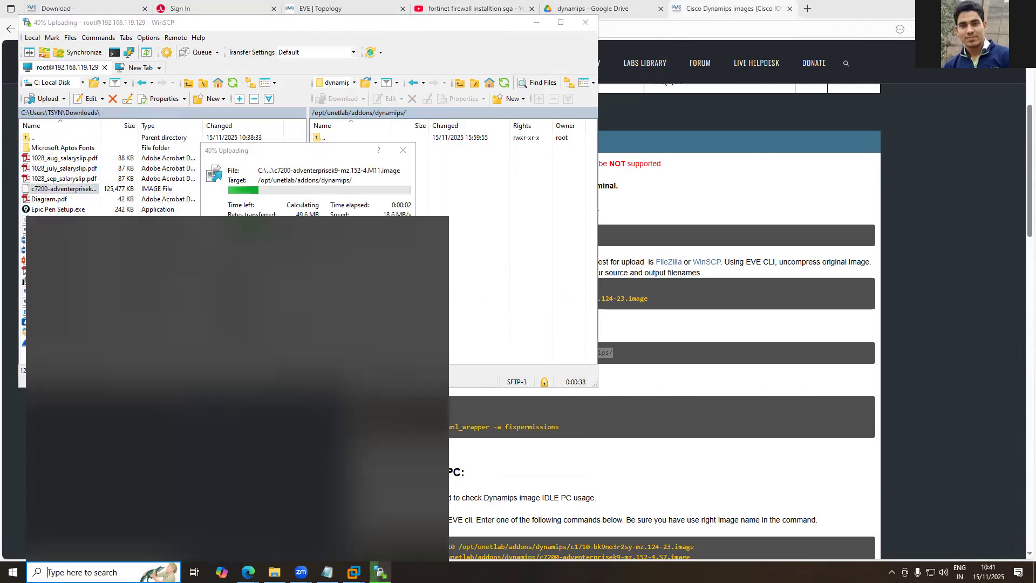
# Open a PuTTY SSH session to 192.168.119.129 and log in as root.
pyautogui.write('putty')
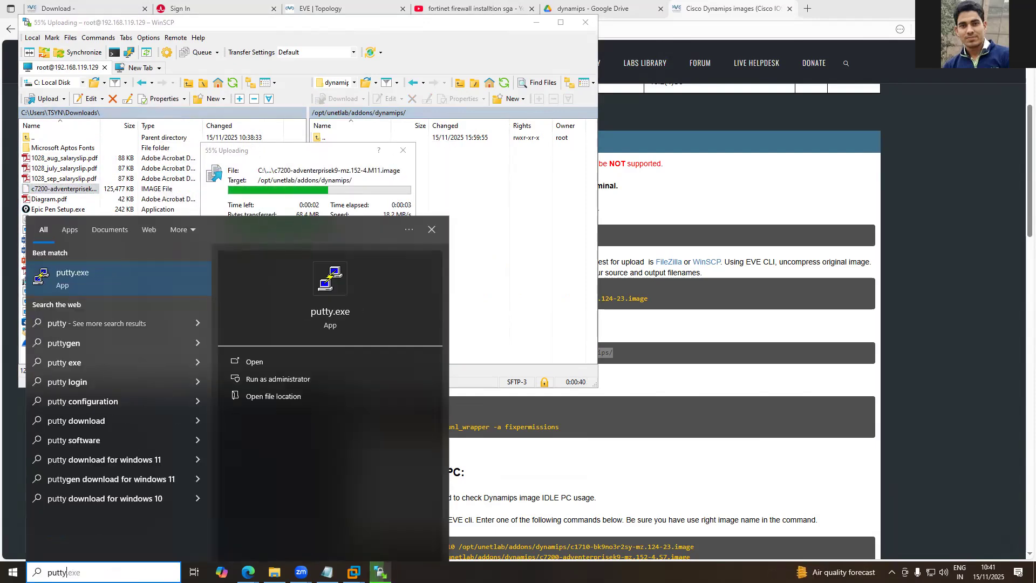
pyautogui.press('Return')
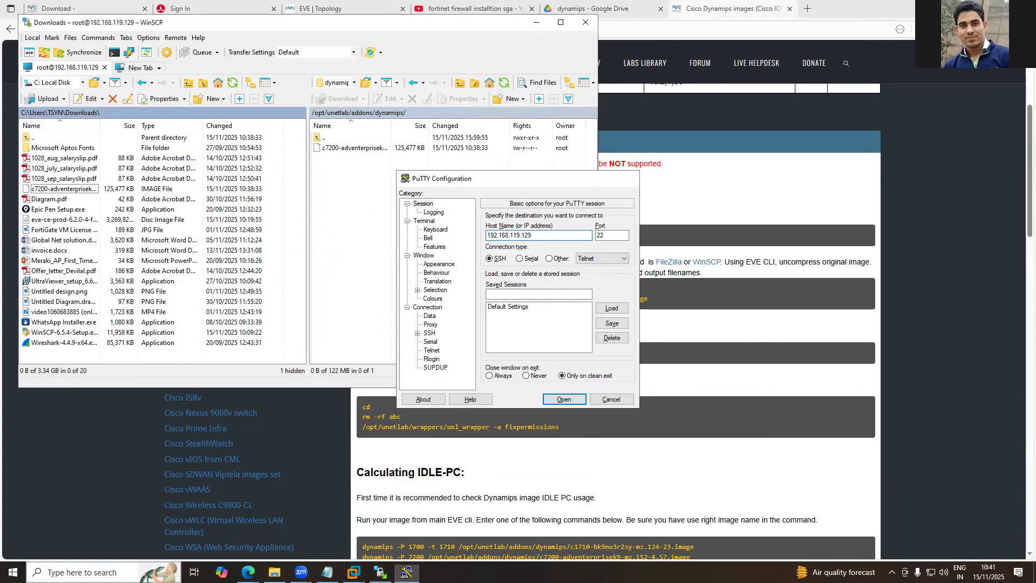
pyautogui.press('Return')
pyautogui.click(243, 298)
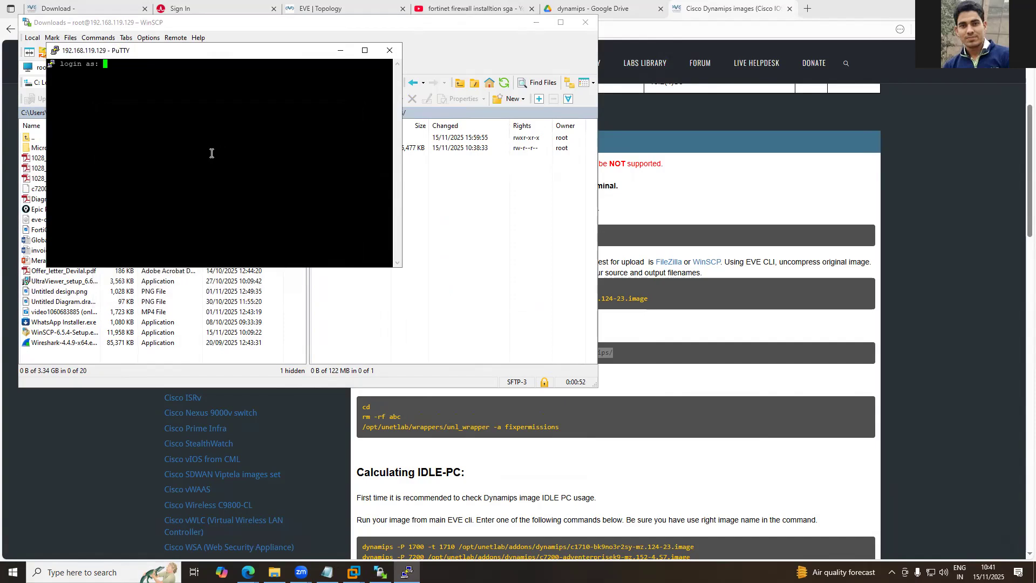
pyautogui.write('root')
pyautogui.press('Return')
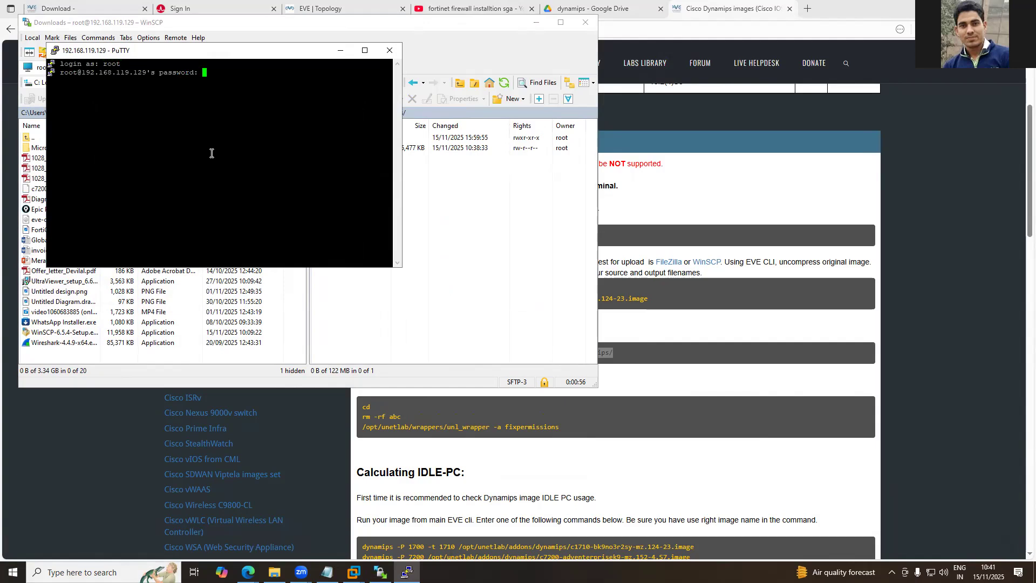
pyautogui.press('Return')
pyautogui.press('Return')
pyautogui.press('Return')
pyautogui.press('Return')
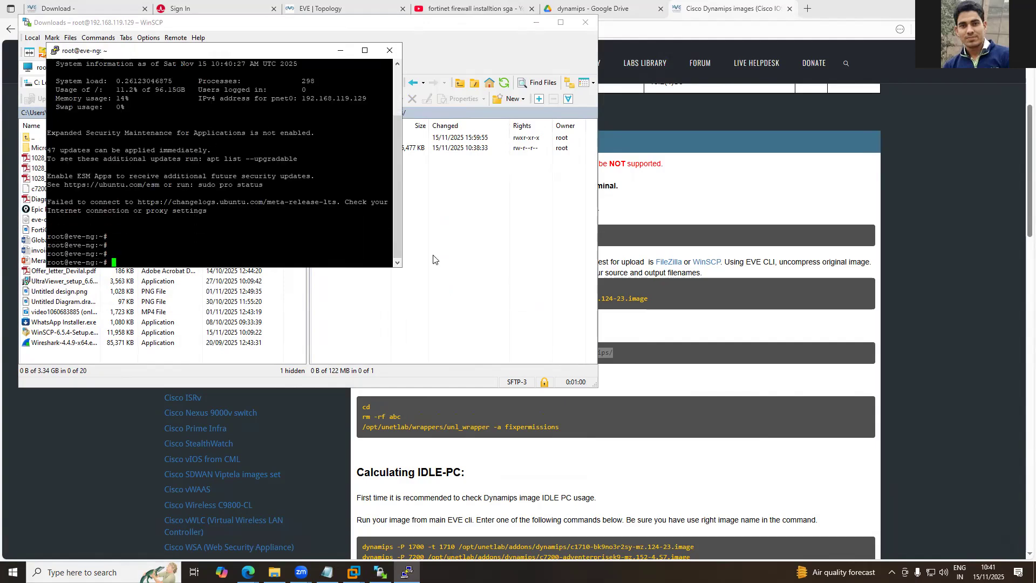
# Copy and run /opt/unetlab/wrappers/unl_wrapper -a fixpermissions in the PuTTY session.
pyautogui.click(474, 248)
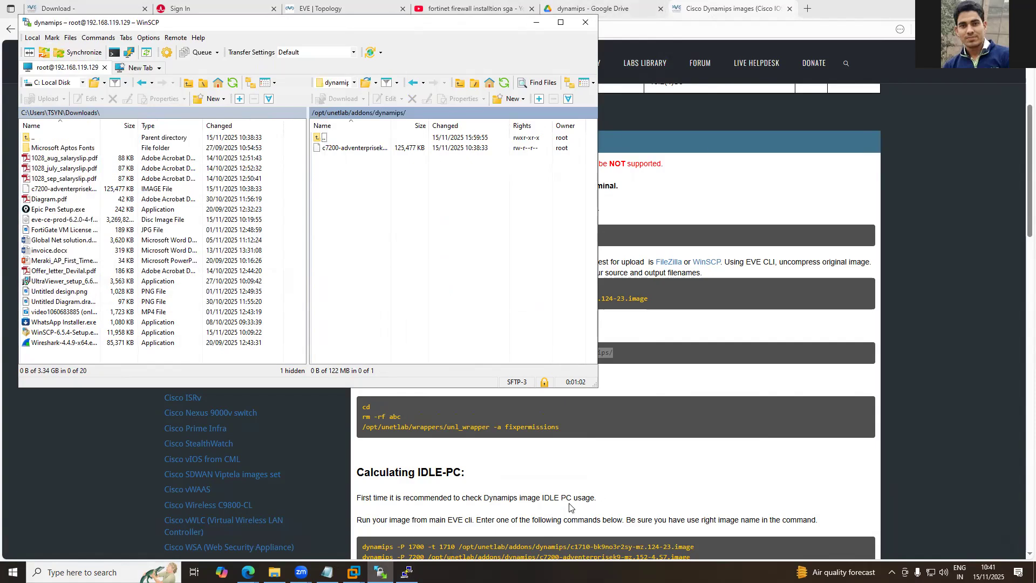
pyautogui.moveTo(569, 427); pyautogui.dragTo(363, 429)
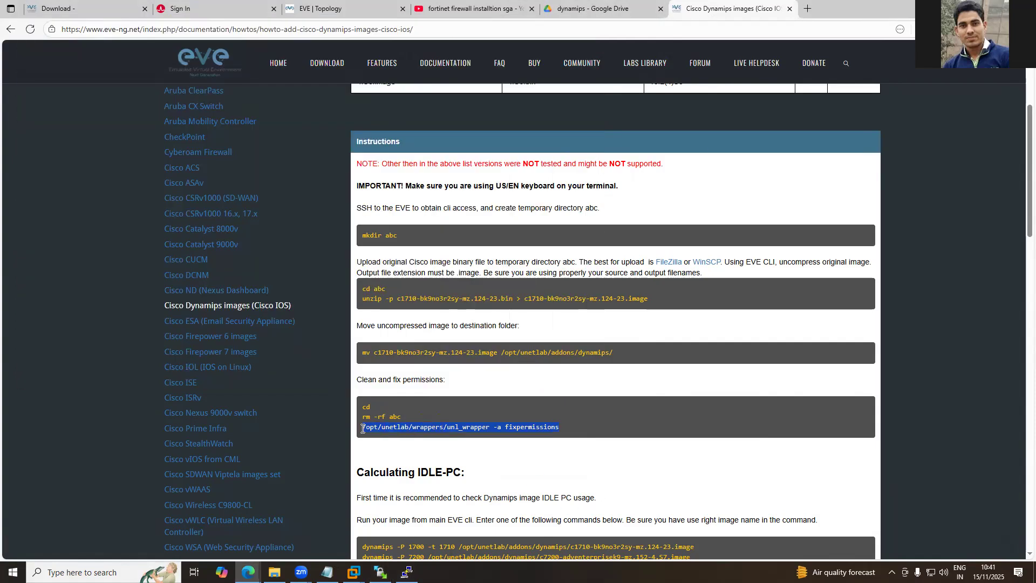
pyautogui.click(382, 395)
pyautogui.click(407, 572)
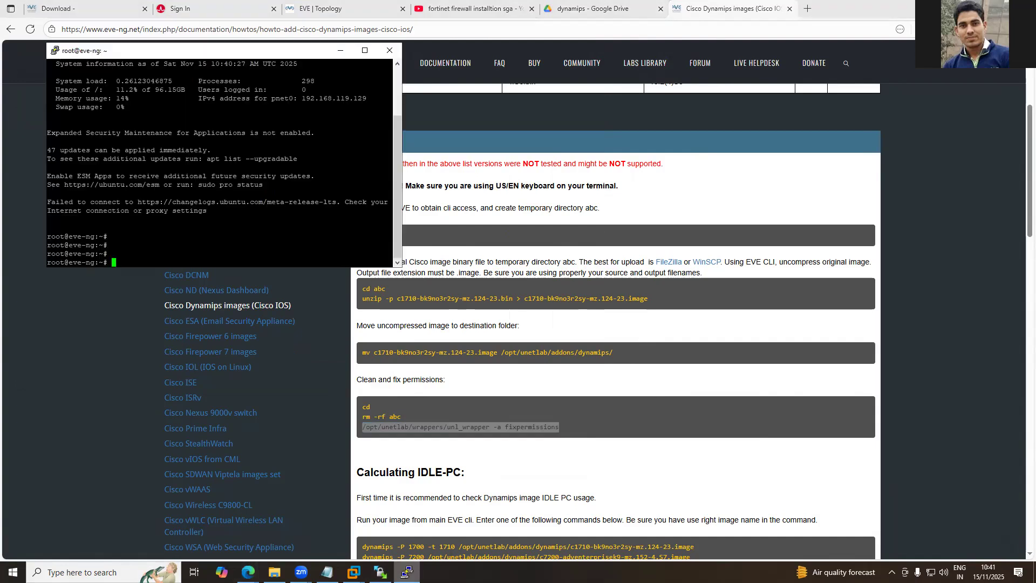
pyautogui.rightClick(200, 210)
pyautogui.press('Return')
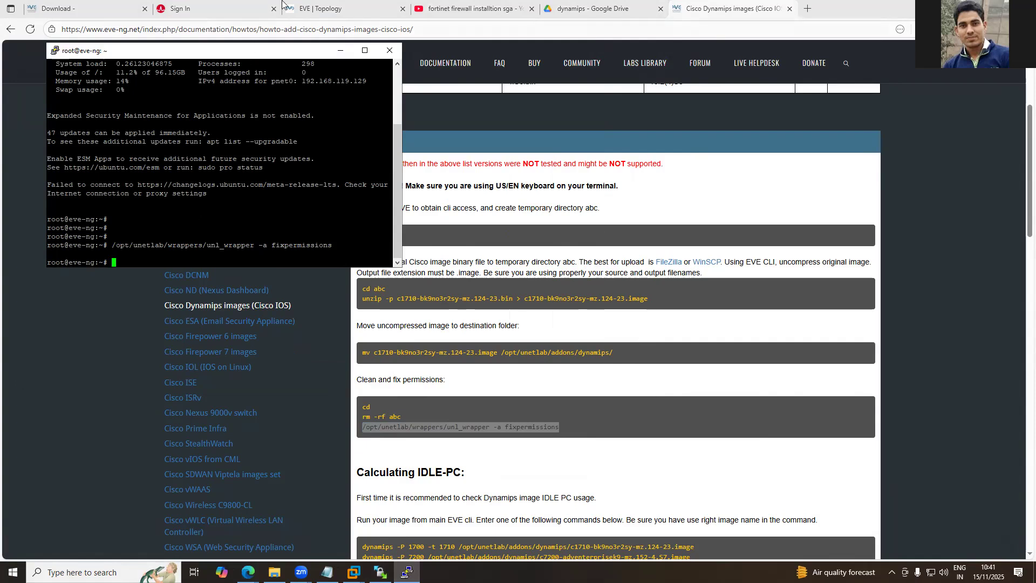
pyautogui.click(327, 12)
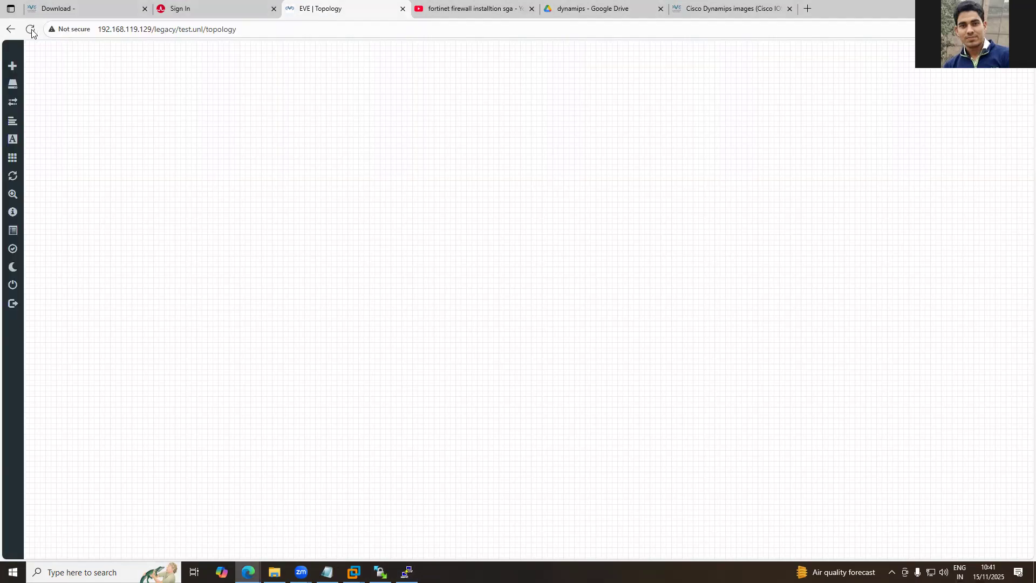
# Add a Cisco IOS 7206VXR (Dynamips) node to the test.unl topology.
pyautogui.rightClick(266, 93)
pyautogui.click(303, 117)
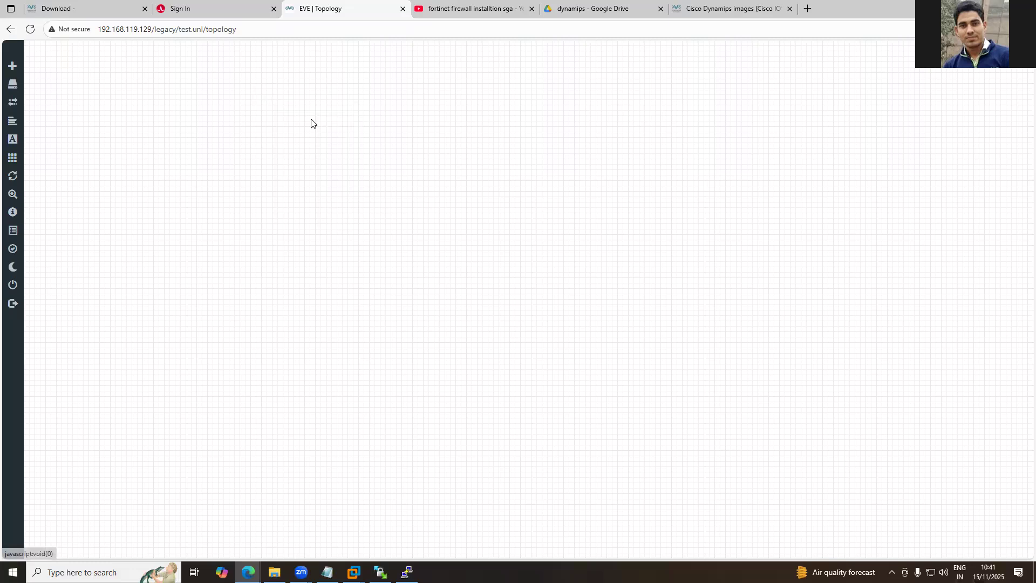
pyautogui.scroll(-15, 474, 233)
pyautogui.scroll(3, 477, 245)
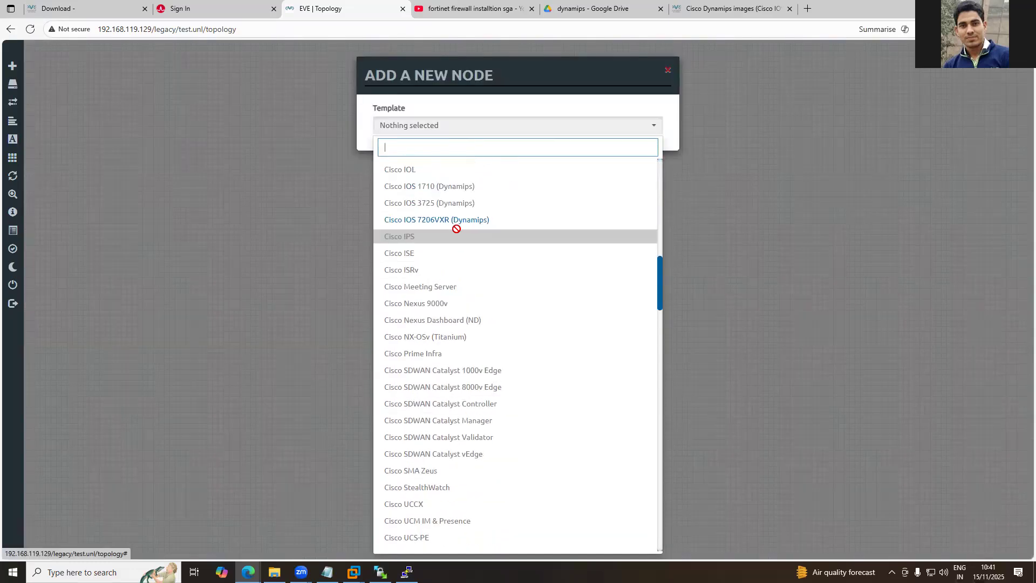
pyautogui.click(440, 226)
pyautogui.scroll(-2, 436, 524)
pyautogui.click(462, 526)
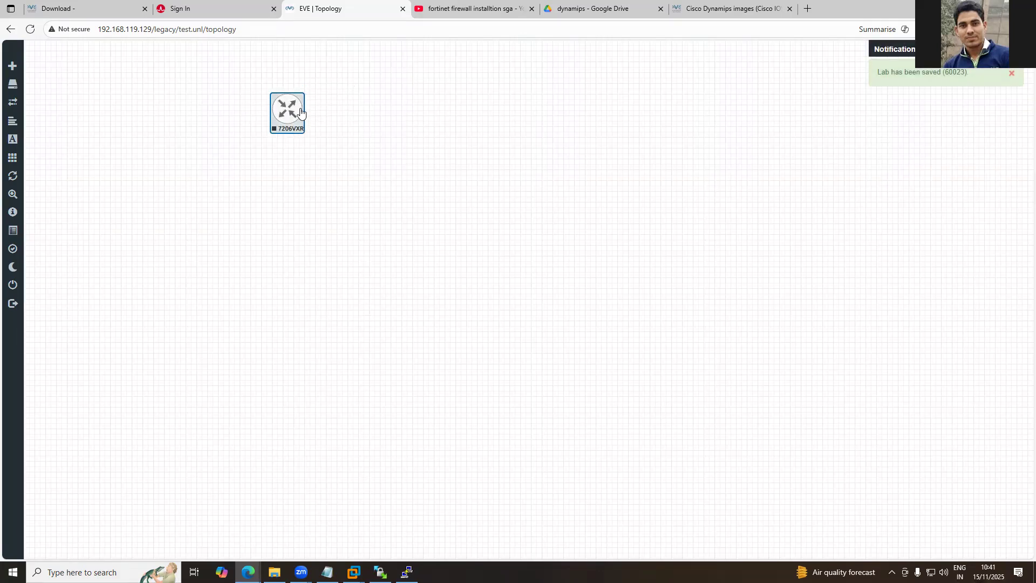
# Start the 7206VXR router and open its console, allowing the browser prompt.
pyautogui.rightClick(300, 111)
pyautogui.click(351, 132)
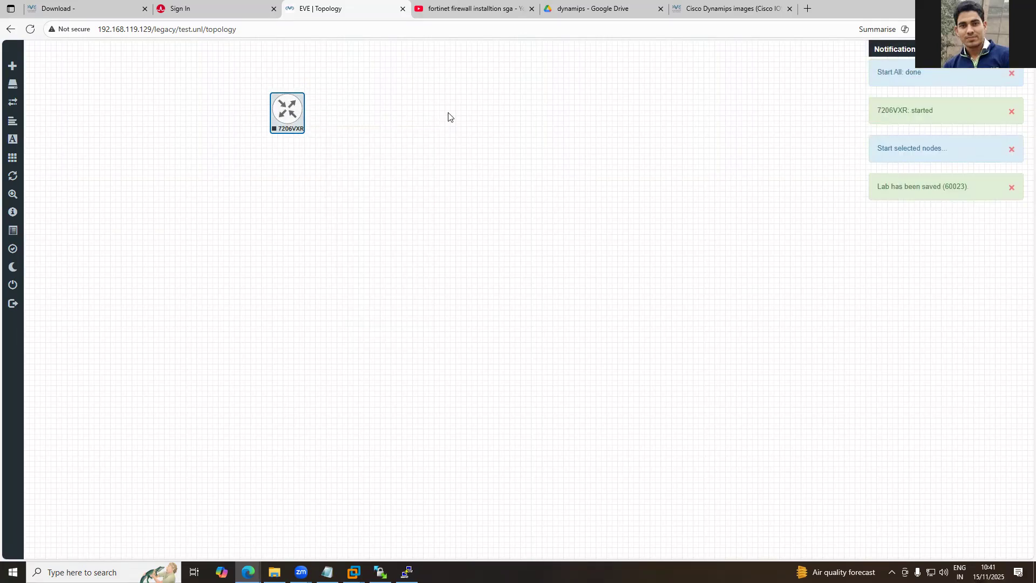
pyautogui.click(387, 57)
pyautogui.click(296, 113)
pyautogui.click(565, 89)
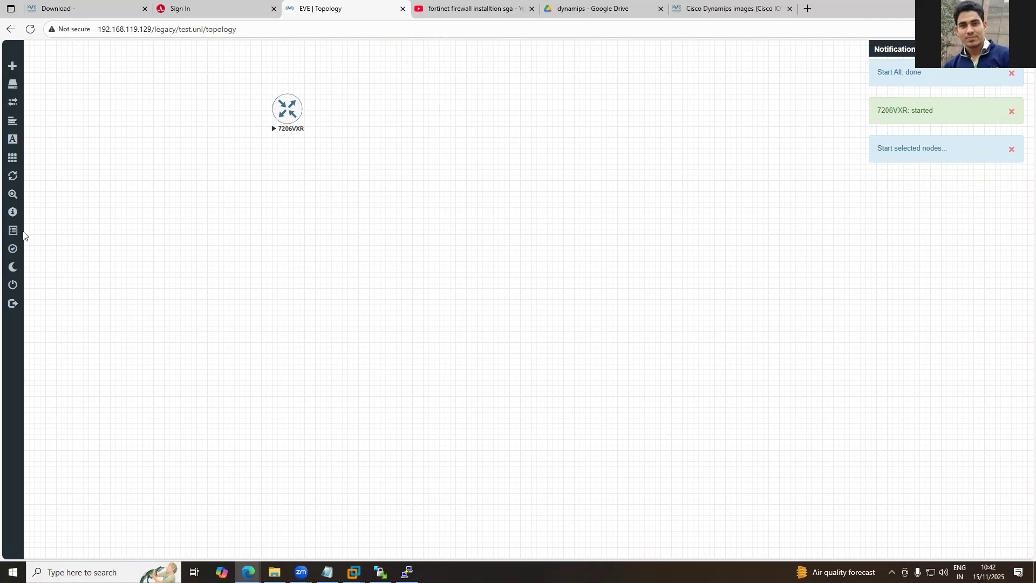
# Dismiss the running-nodes error and log out of EVE-NG.
pyautogui.moveTo(31, 305)
pyautogui.click(38, 286)
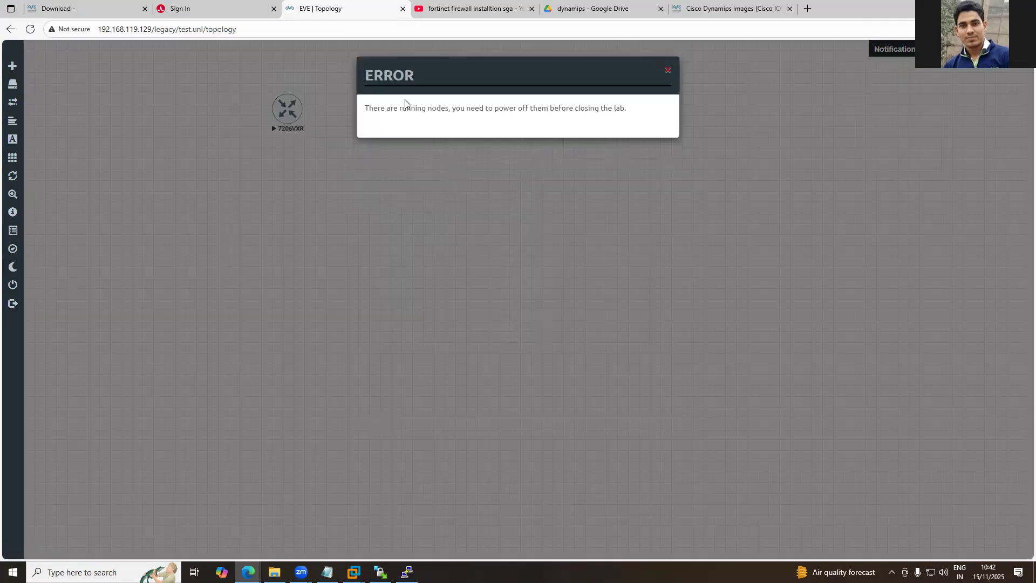
pyautogui.click(667, 71)
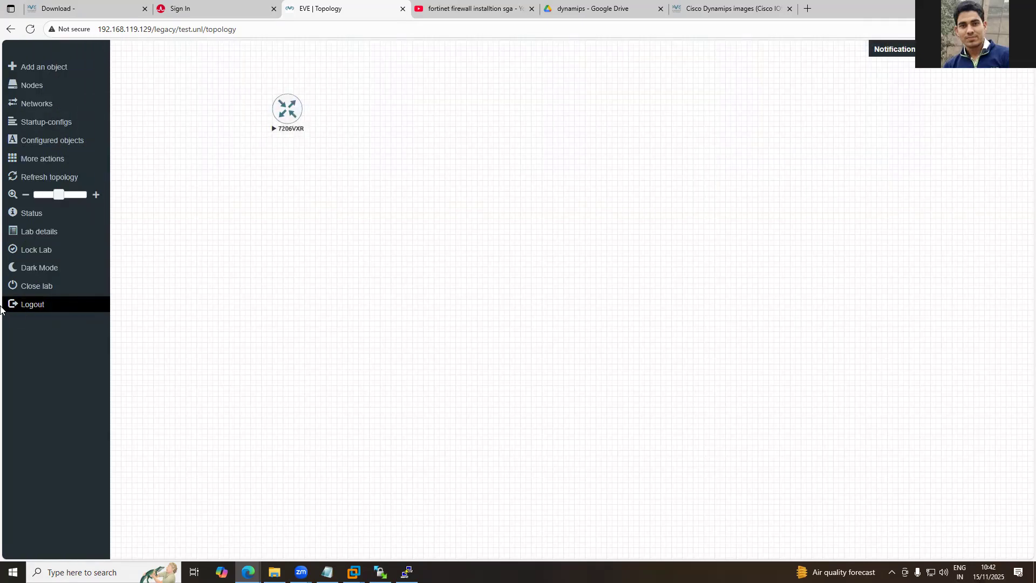
pyautogui.click(33, 305)
# Sign back in as admin using the Html5 console type.
pyautogui.click(518, 301)
pyautogui.click(484, 334)
pyautogui.click(484, 255)
pyautogui.write('admin')
pyautogui.press('Tab')
pyautogui.write('eve')
pyautogui.press('Return')
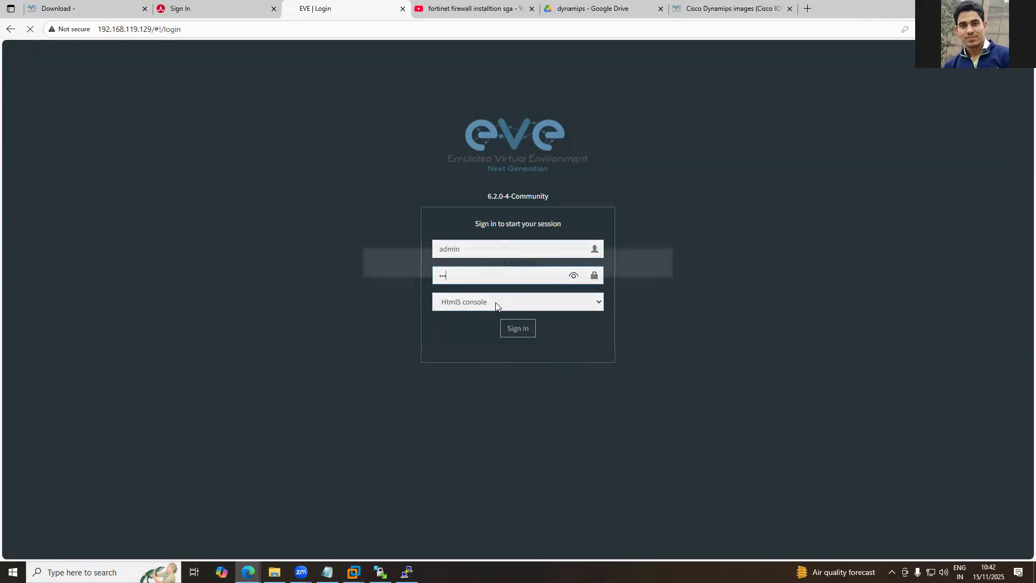
pyautogui.click(881, 165)
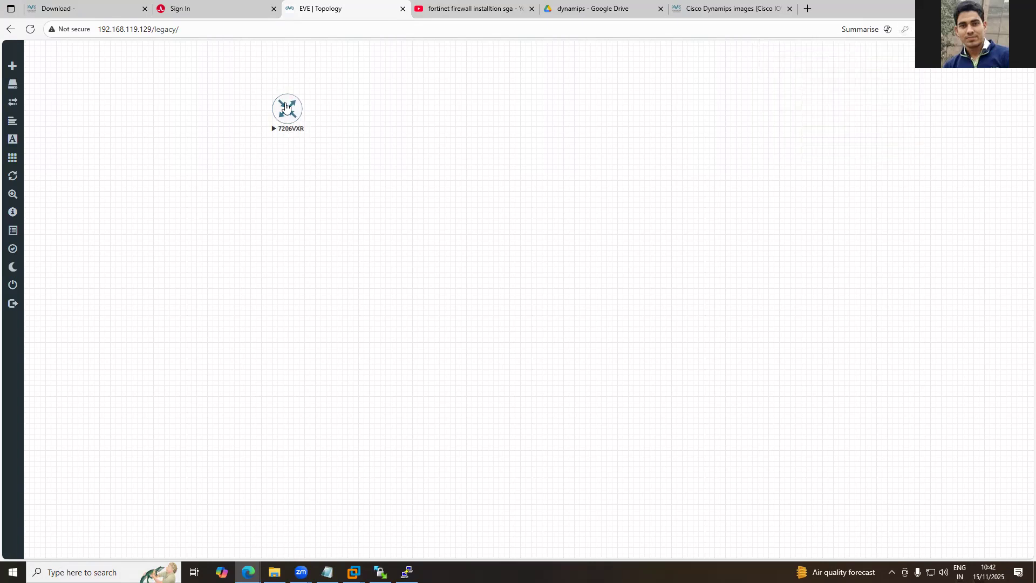
# Answer 'no' to the 7206VXR's initial configuration dialog in its console, then close the tab.
pyautogui.click(287, 108)
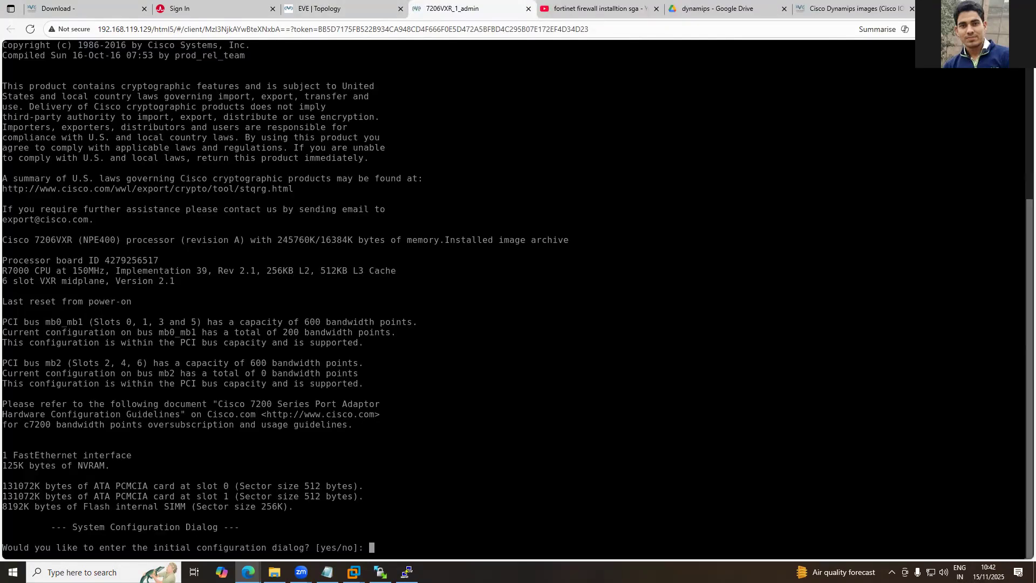
pyautogui.write('no')
pyautogui.press('Return')
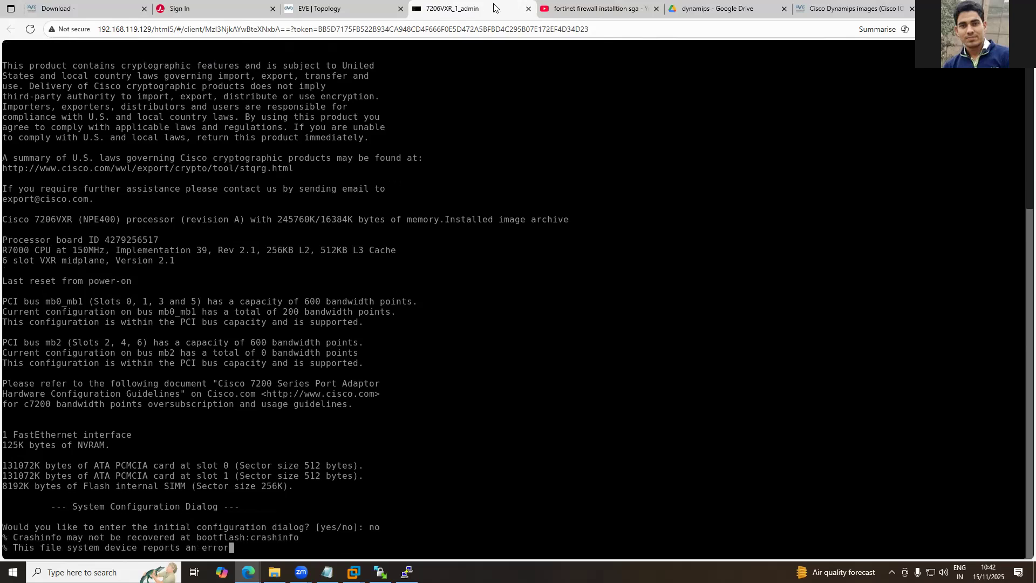
pyautogui.click(528, 9)
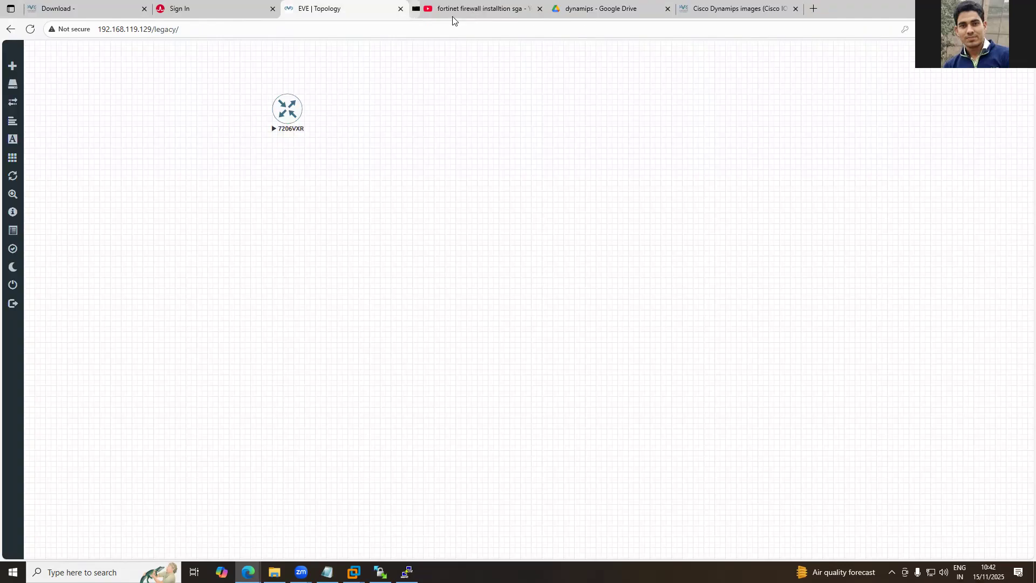